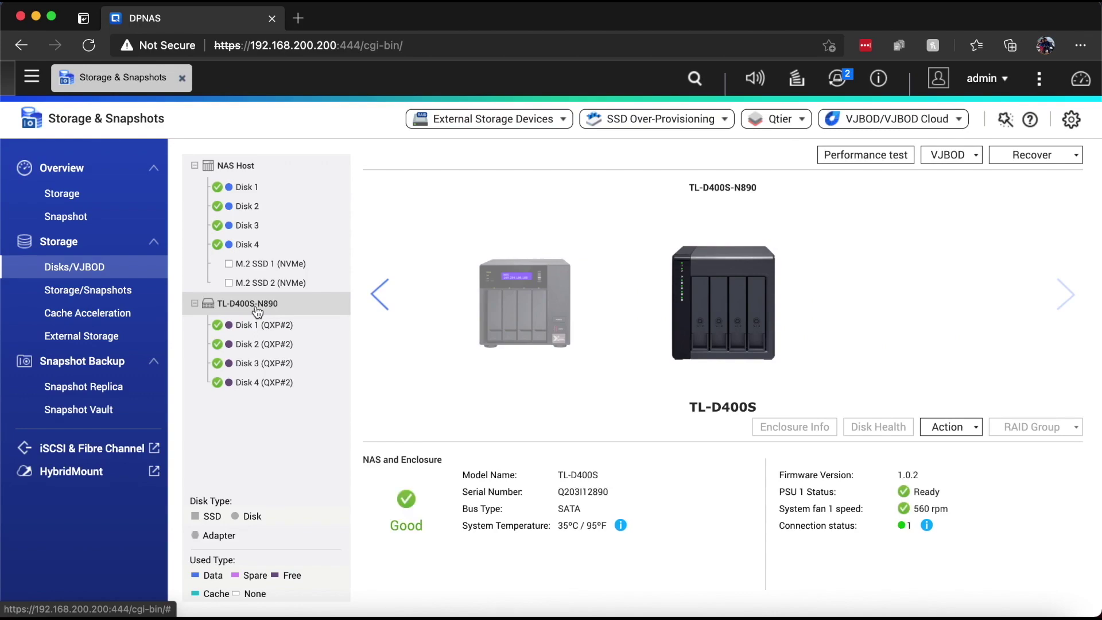
Review the TL-D400S enclosure's QXP card connections and the performance test table for all disks
mouse_move(571, 575)
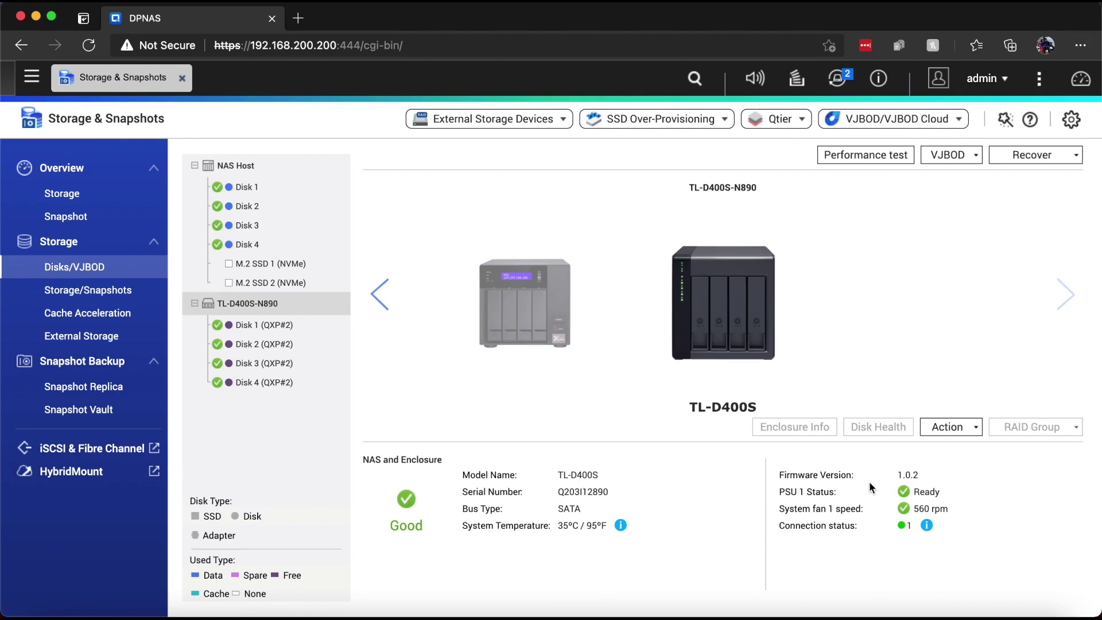
left_click(939, 434)
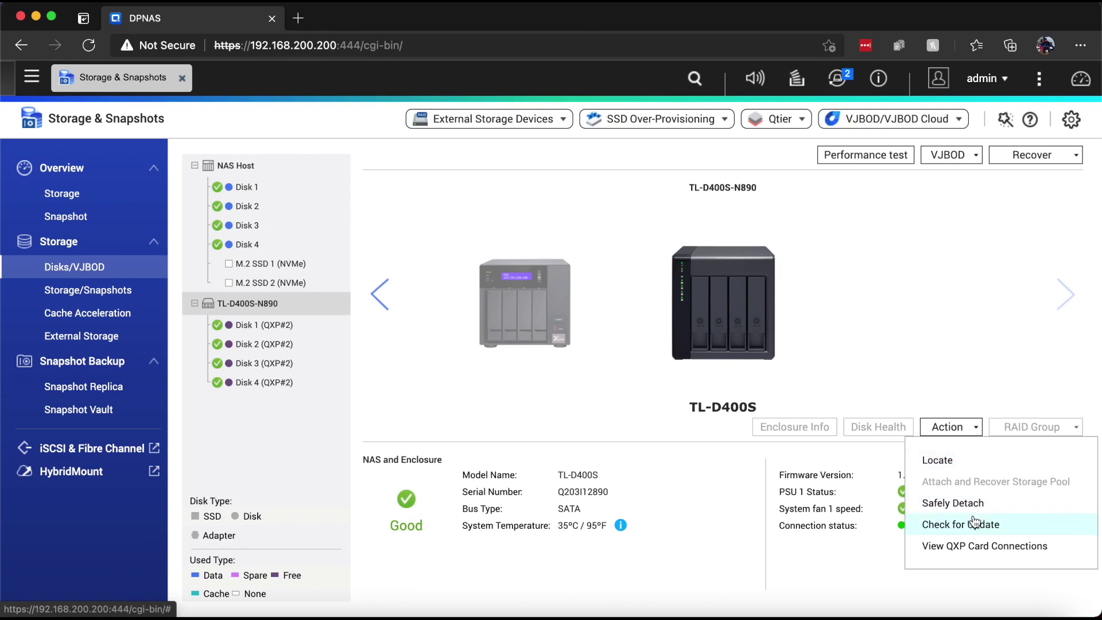
left_click(972, 549)
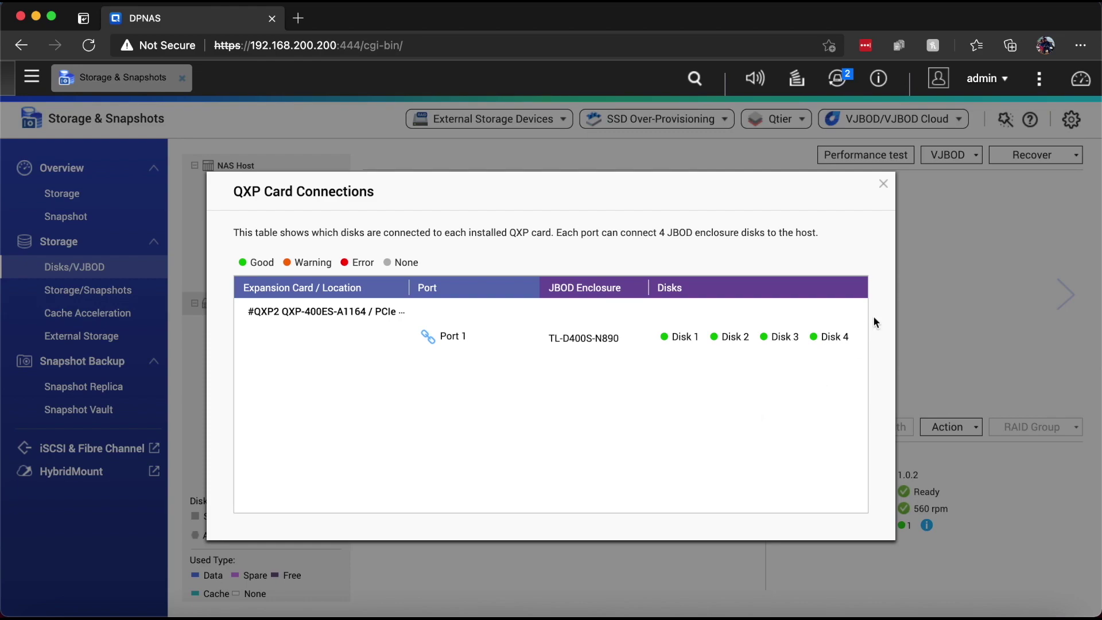
left_click(883, 184)
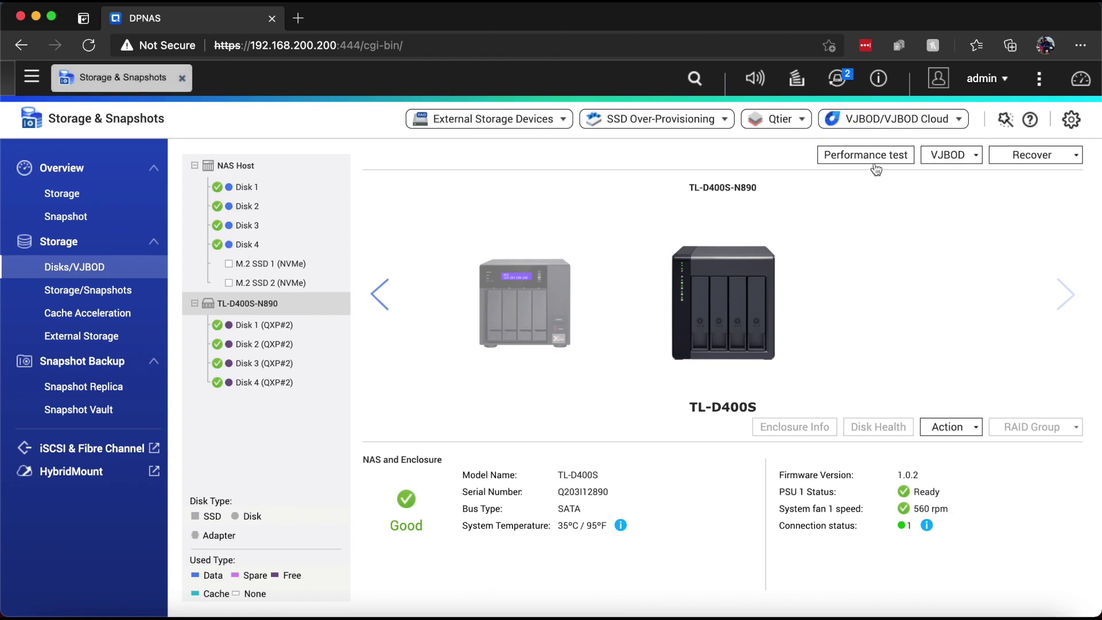
left_click(873, 160)
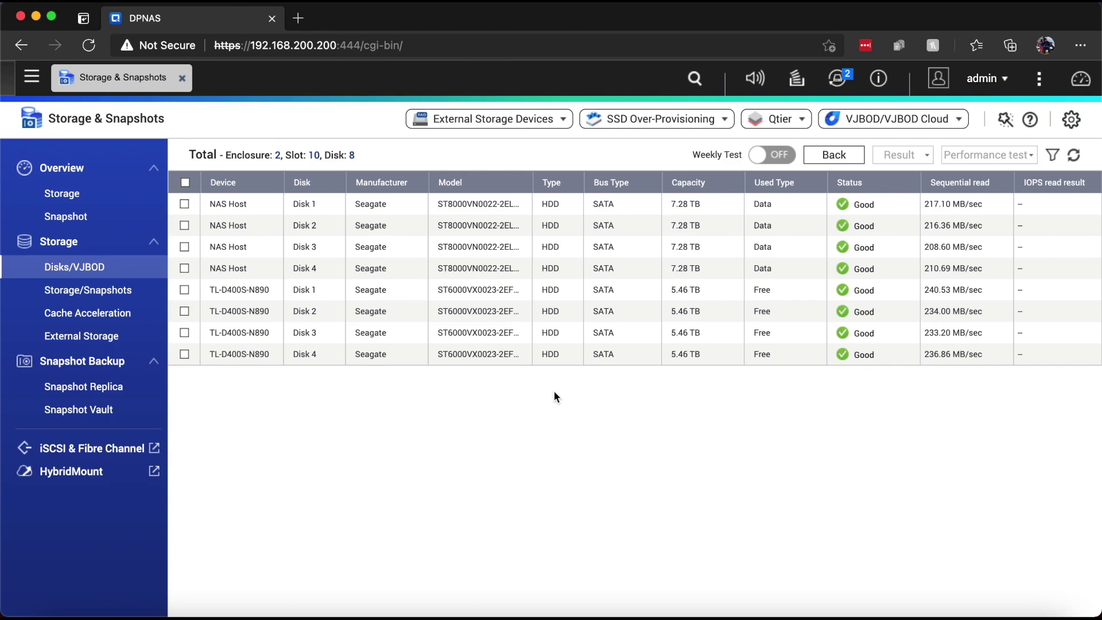
left_click(830, 156)
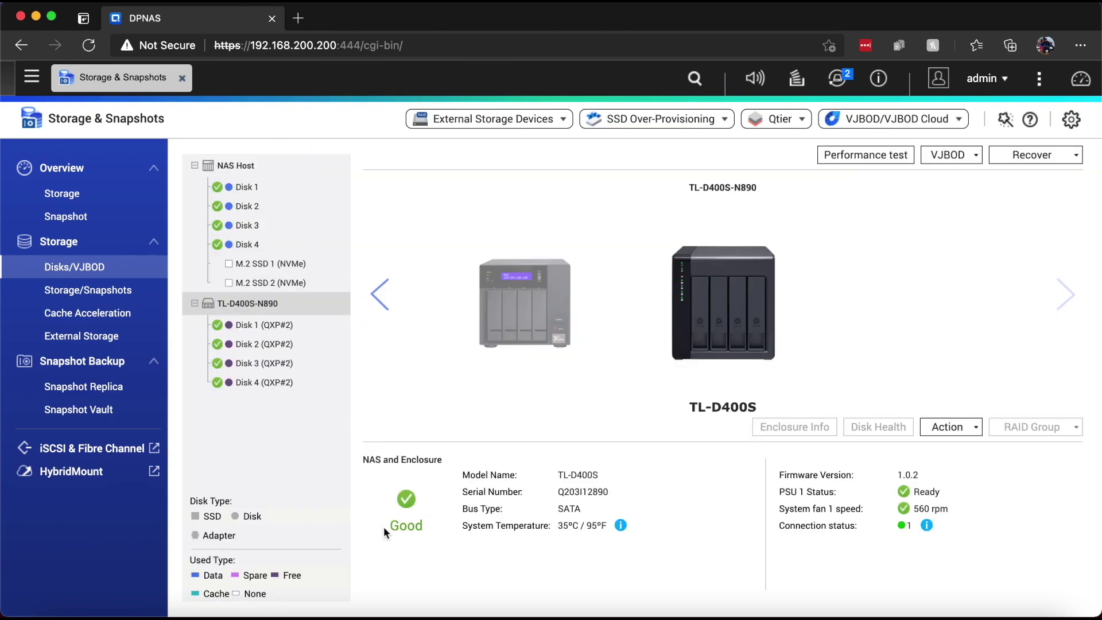
View the detailed disk information for Disk 1 in the TL-D400S-N890 enclosure
left_click(262, 325)
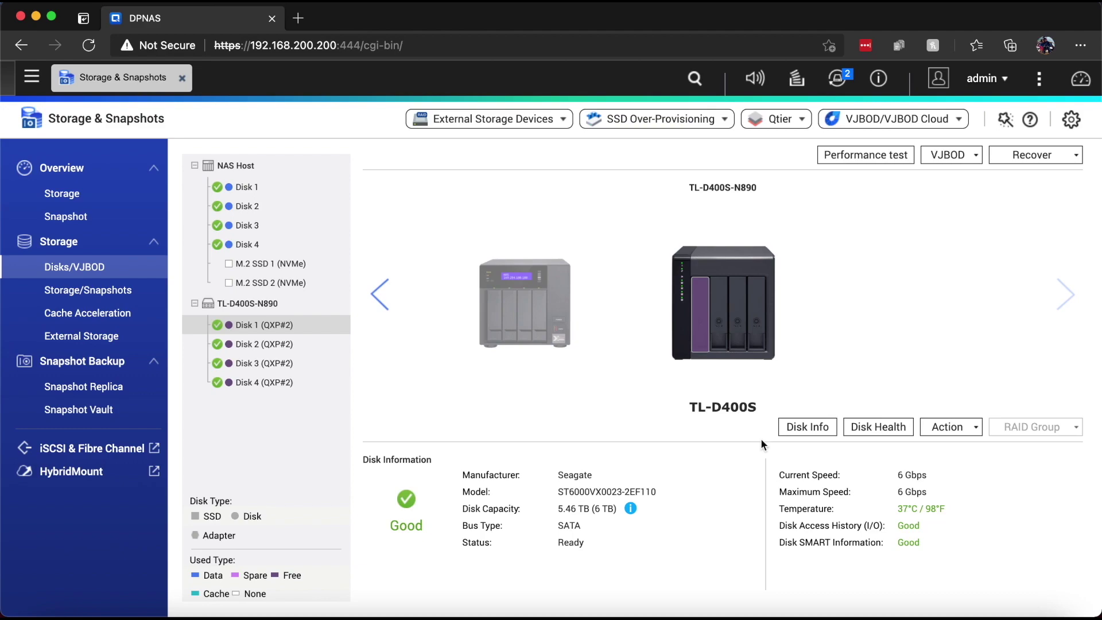
left_click(782, 430)
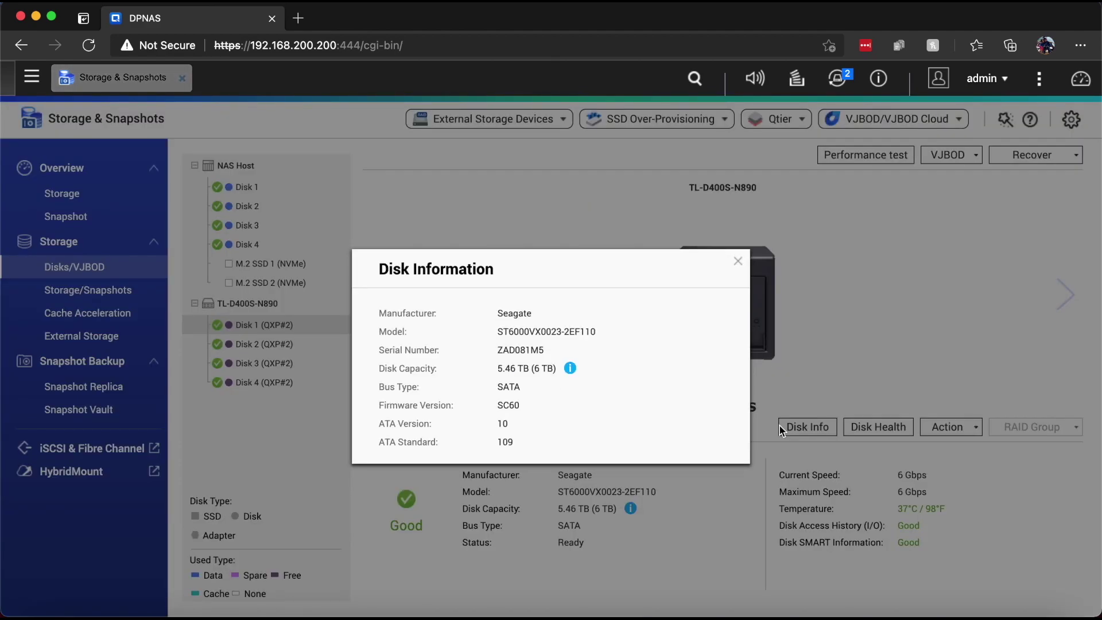
left_click(737, 264)
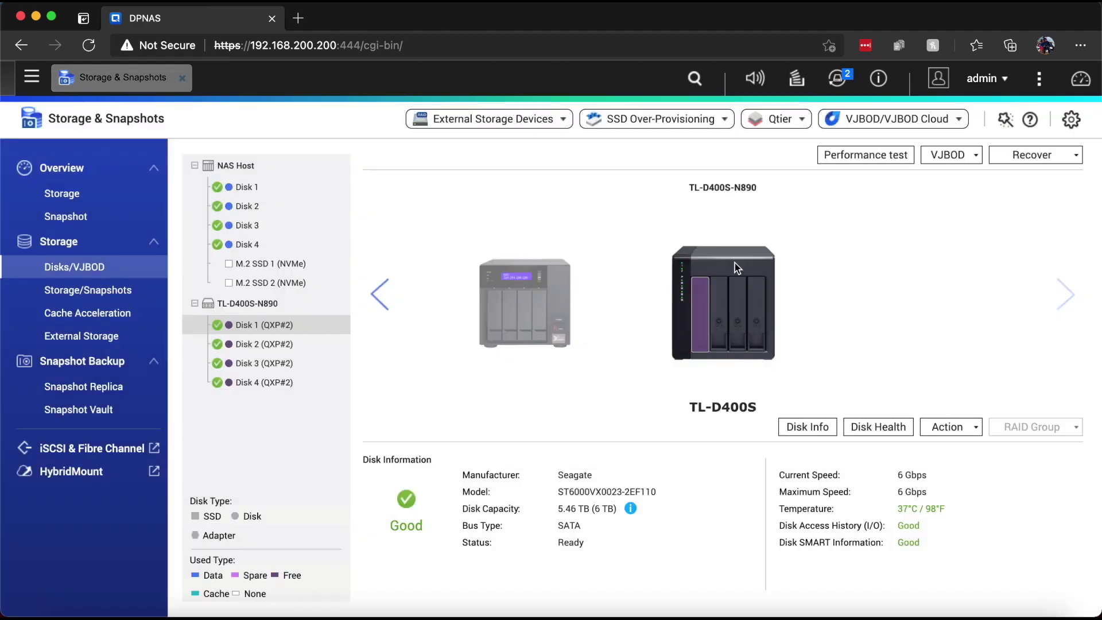
Review the enclosure's Disk 1 health summary, SMART information, test options and SMART schedule settings
left_click(877, 425)
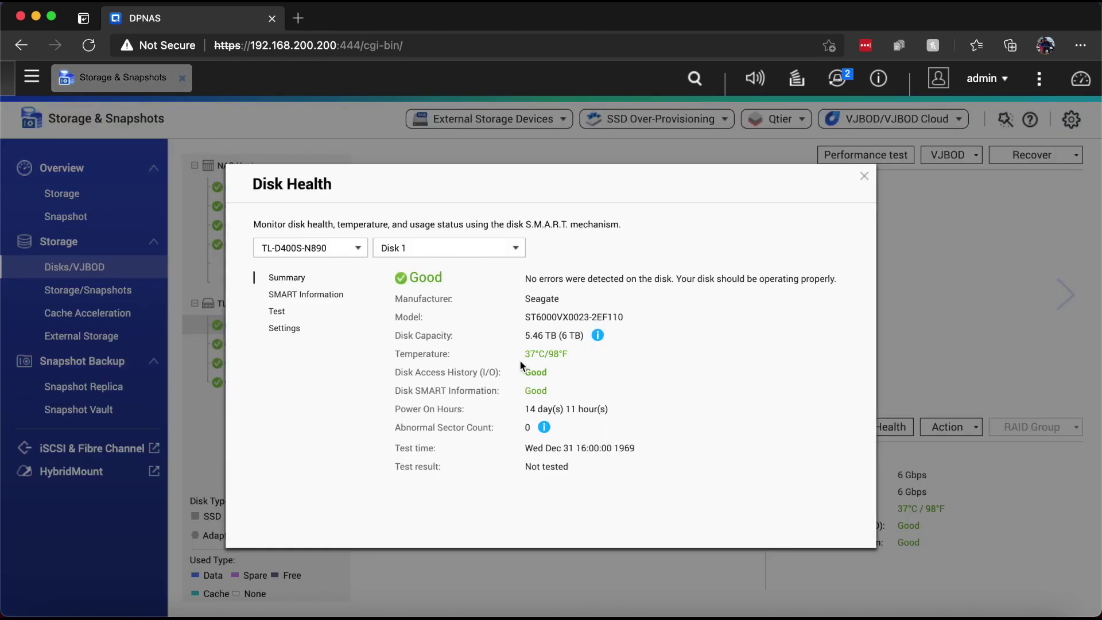
left_click(303, 294)
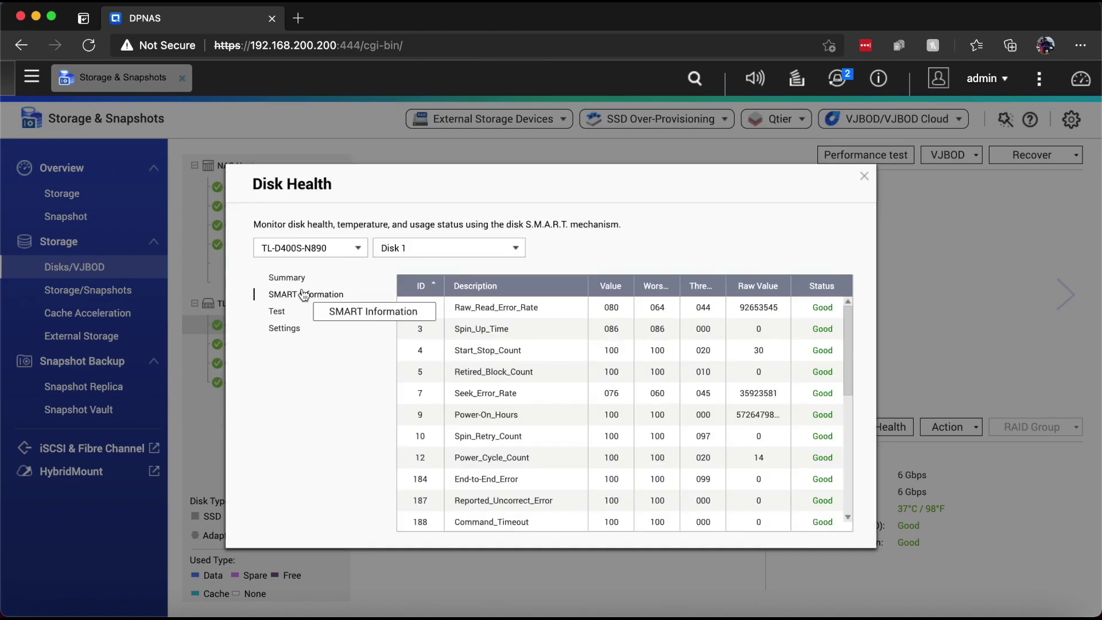
left_click(278, 313)
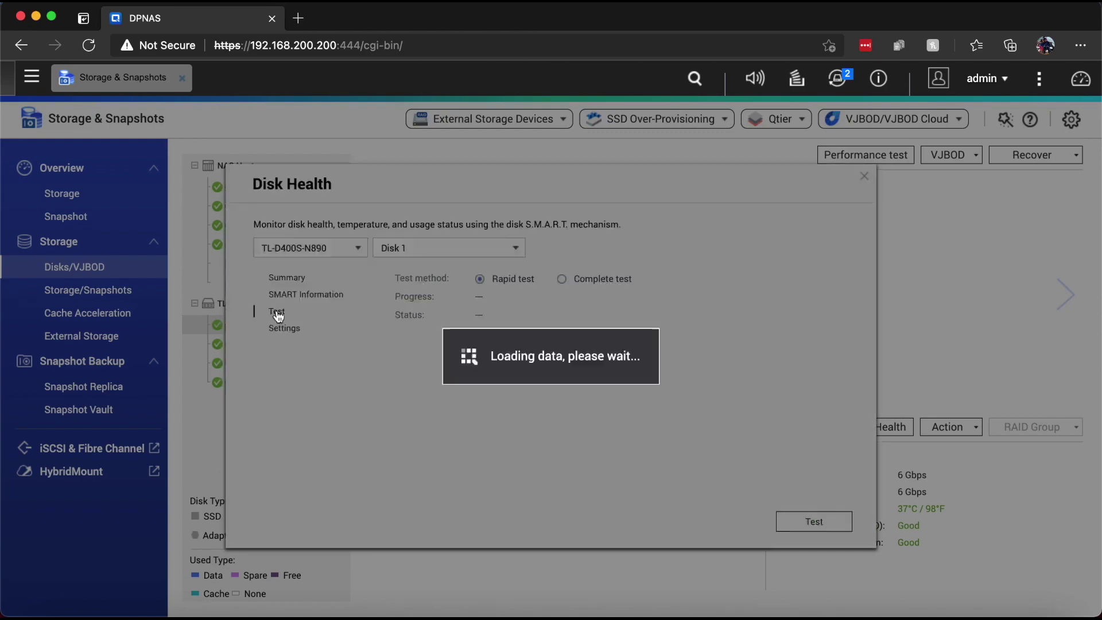
left_click(283, 329)
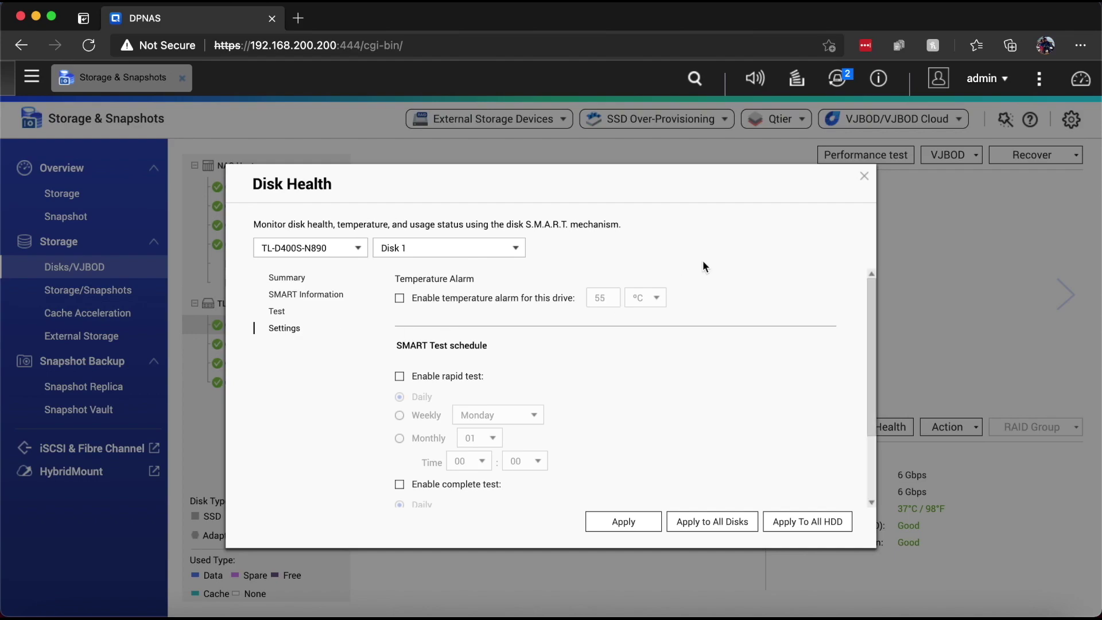
left_click(864, 176)
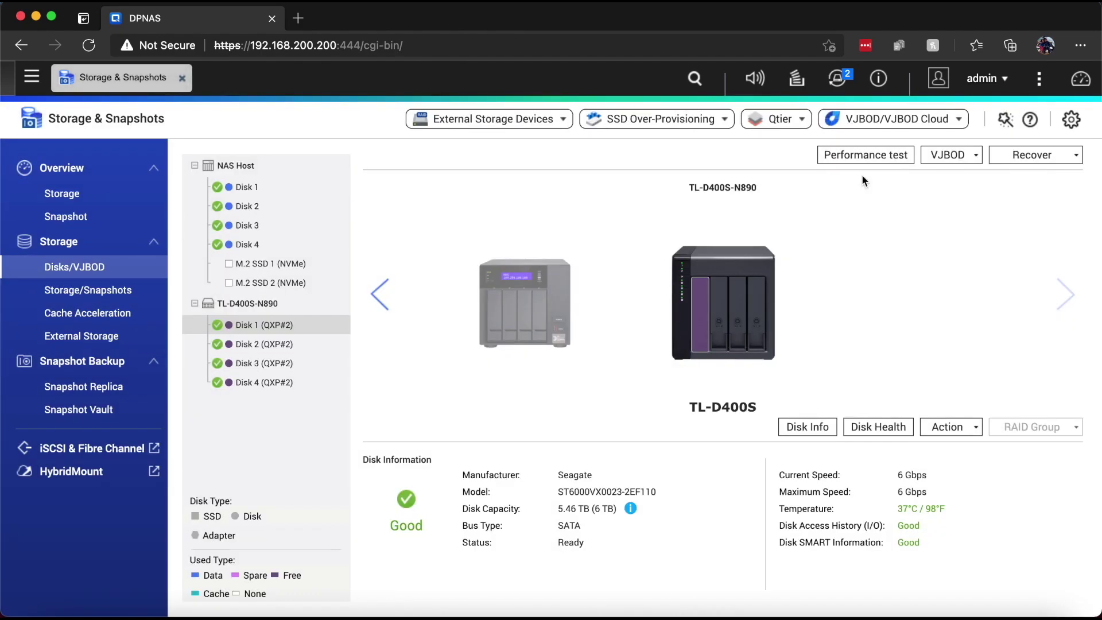
left_click(947, 428)
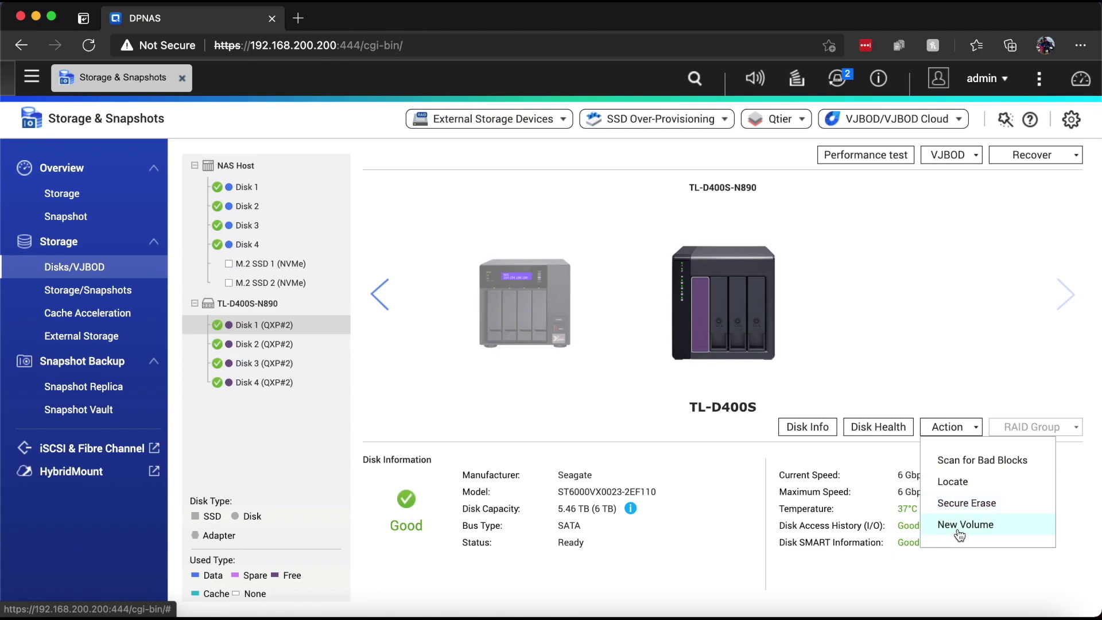
left_click(651, 471)
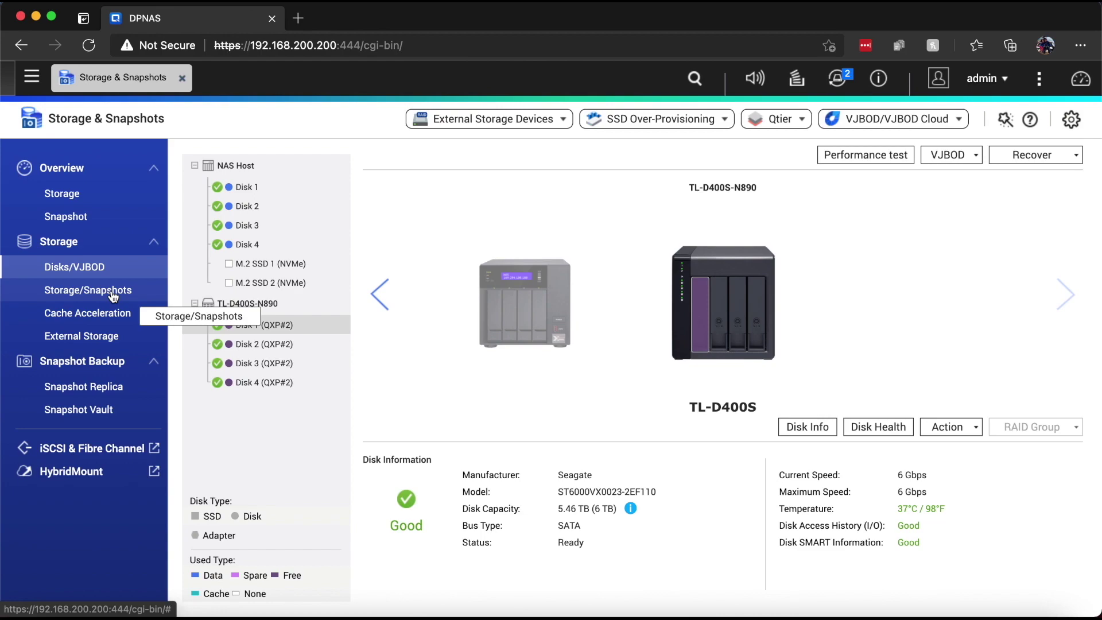
Examine the enclosure's disks under External Storage and the file systems offered for formatting Dev1Partition1, without formatting it
left_click(97, 334)
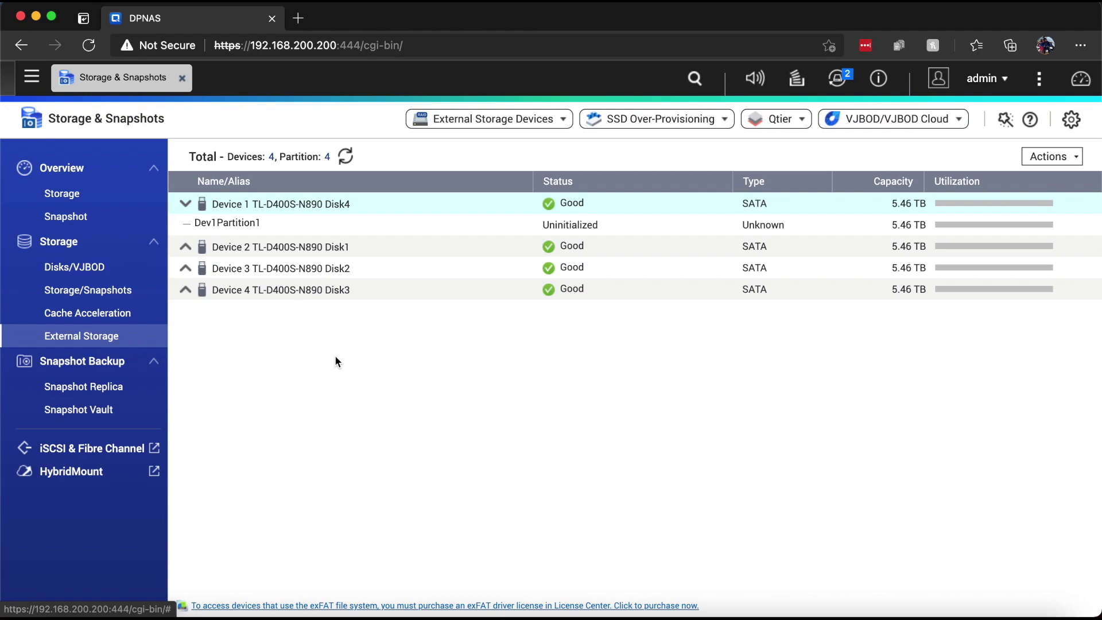
left_click(184, 247)
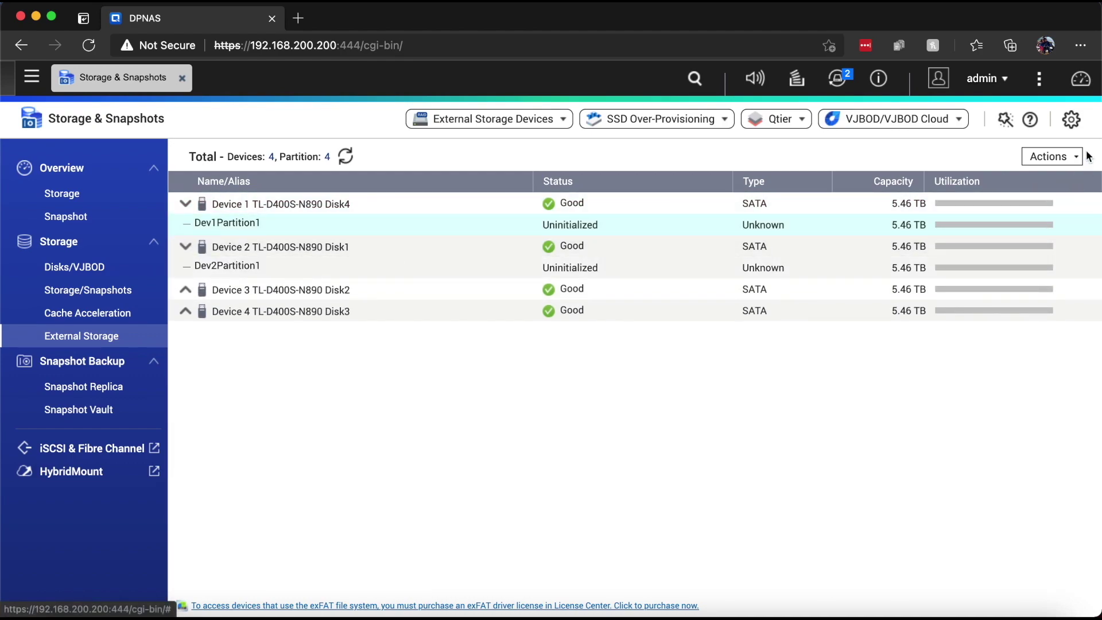
left_click(1065, 161)
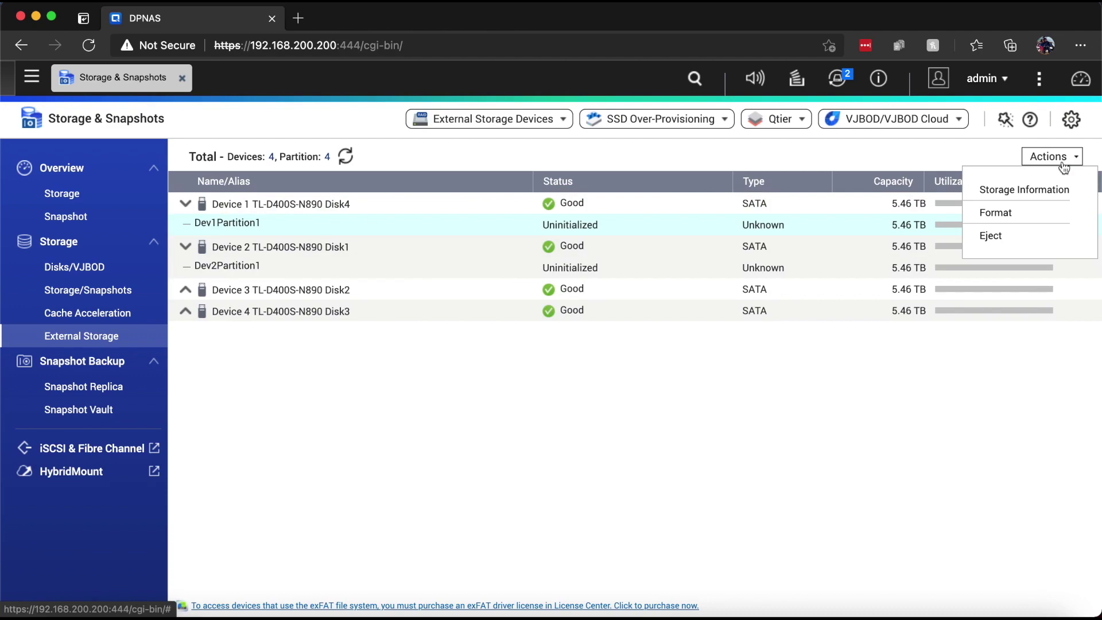
left_click(1005, 214)
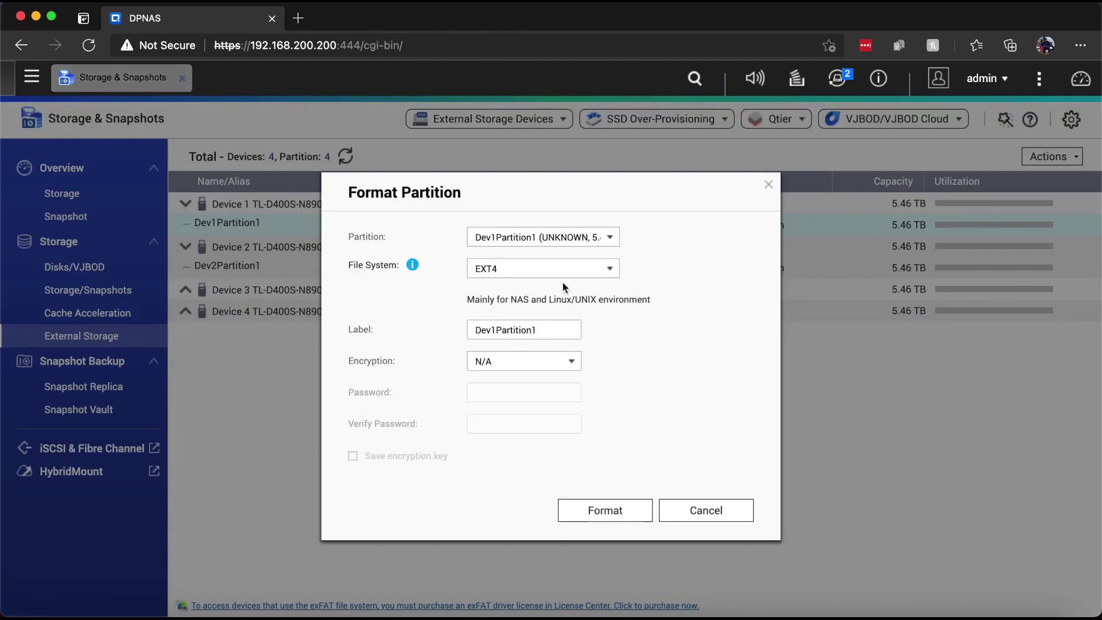
left_click(551, 270)
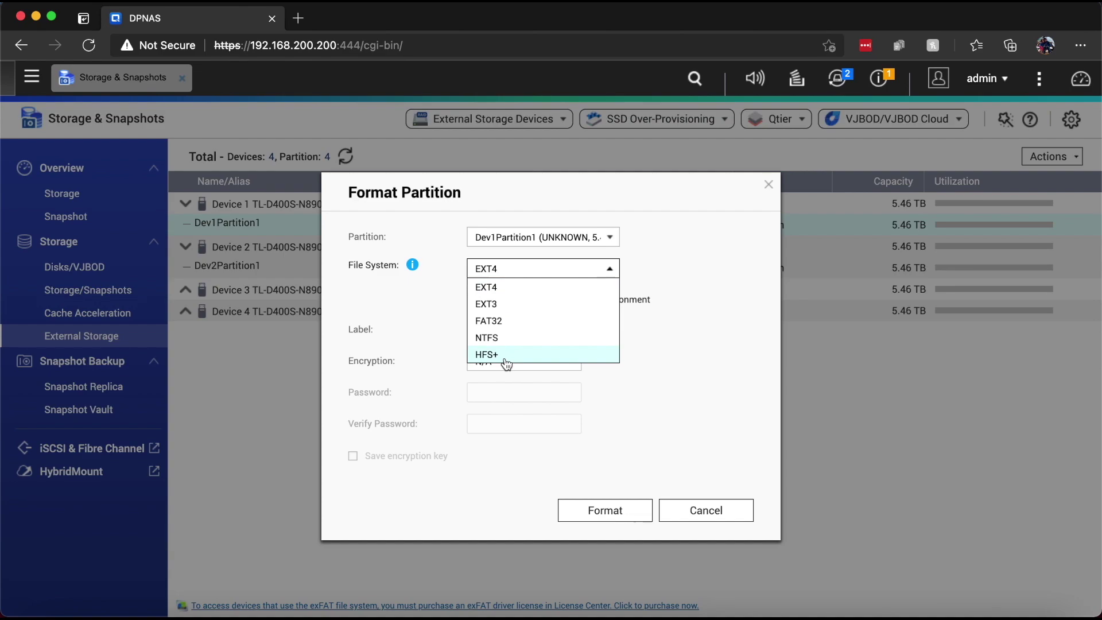
left_click(684, 512)
left_click(685, 512)
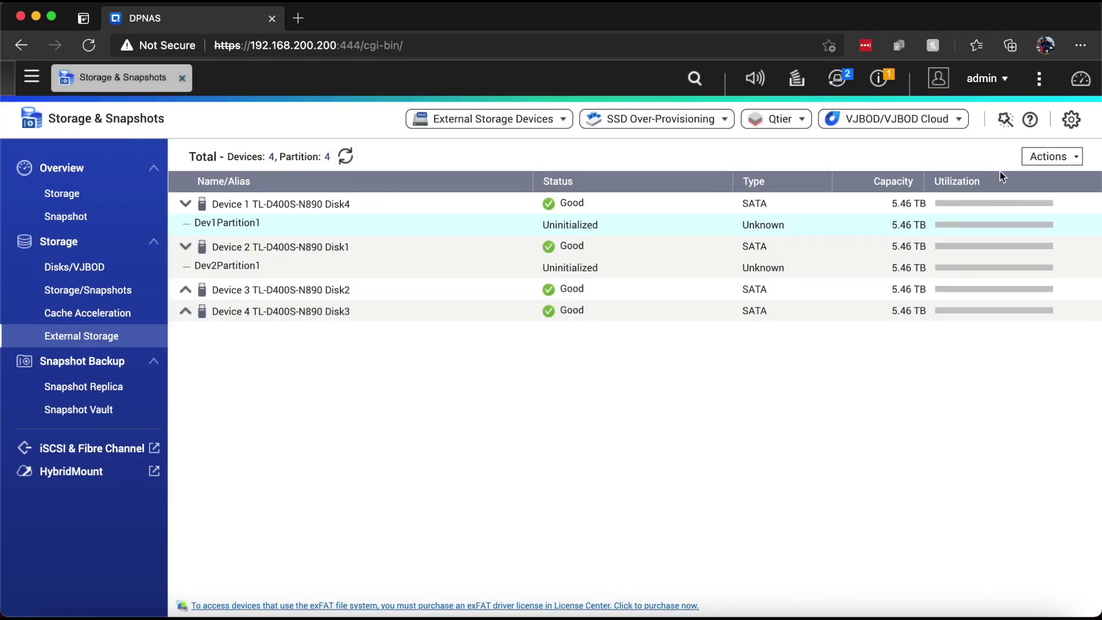
left_click(1035, 163)
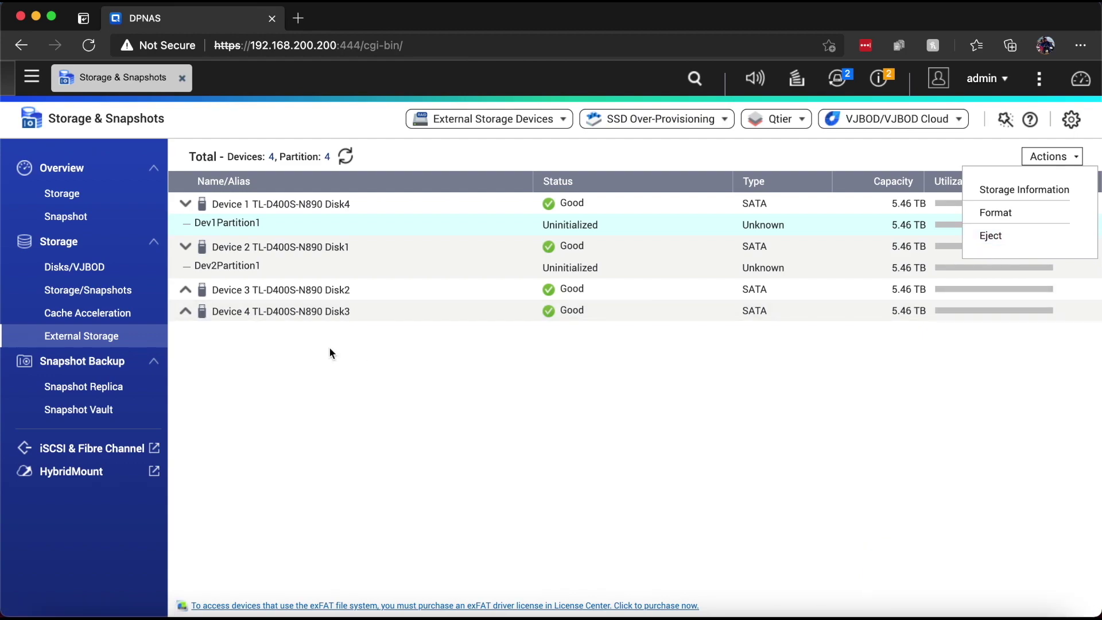
Set up a new storage pool without Qtier on TL-D400S-N890, using Disks 1, 2 and 3 in RAID 5 with Disk 4 as hot spare
left_click(110, 294)
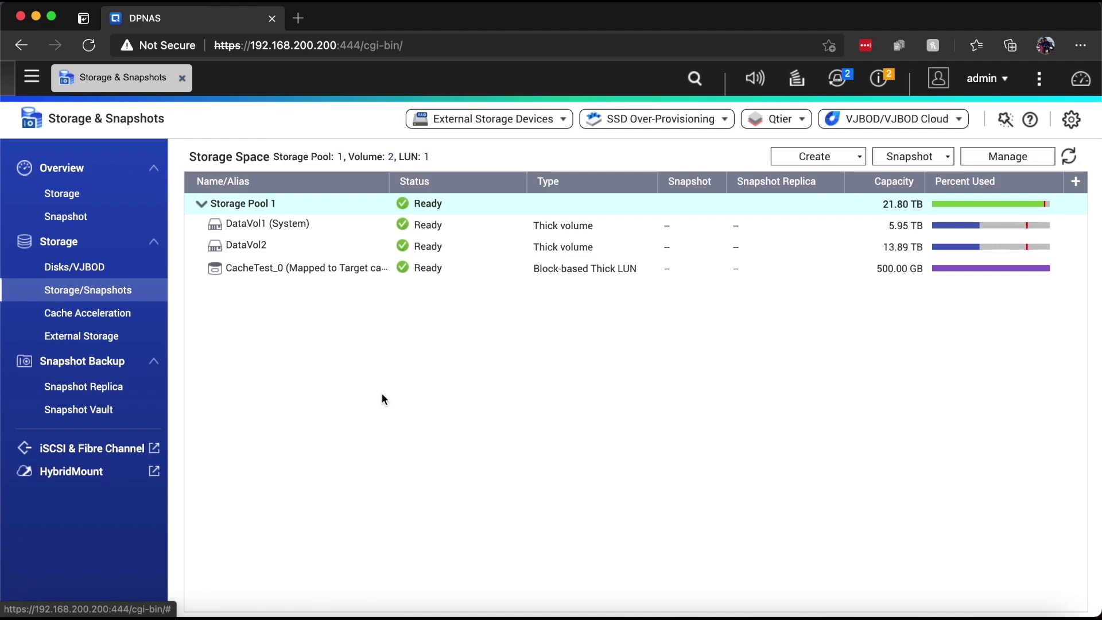
left_click(801, 162)
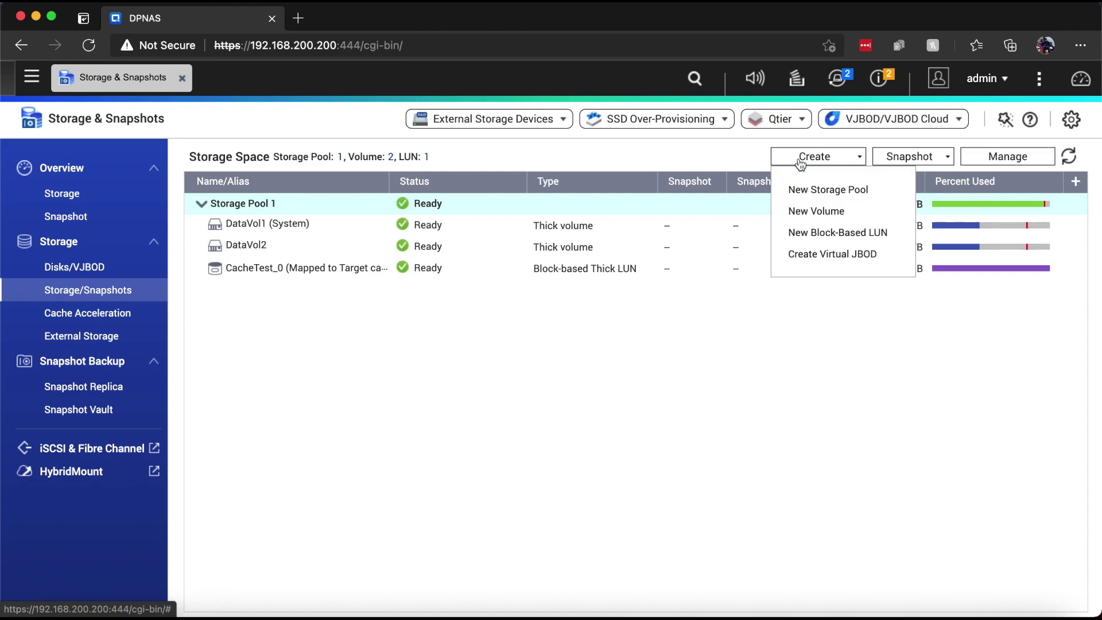
left_click(801, 195)
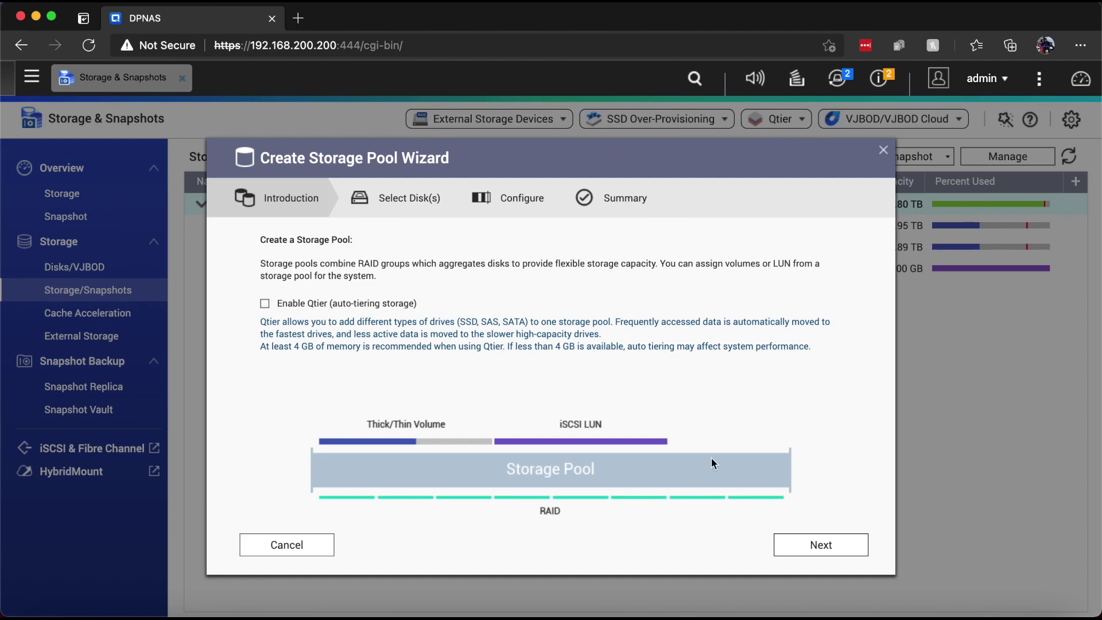
left_click(798, 546)
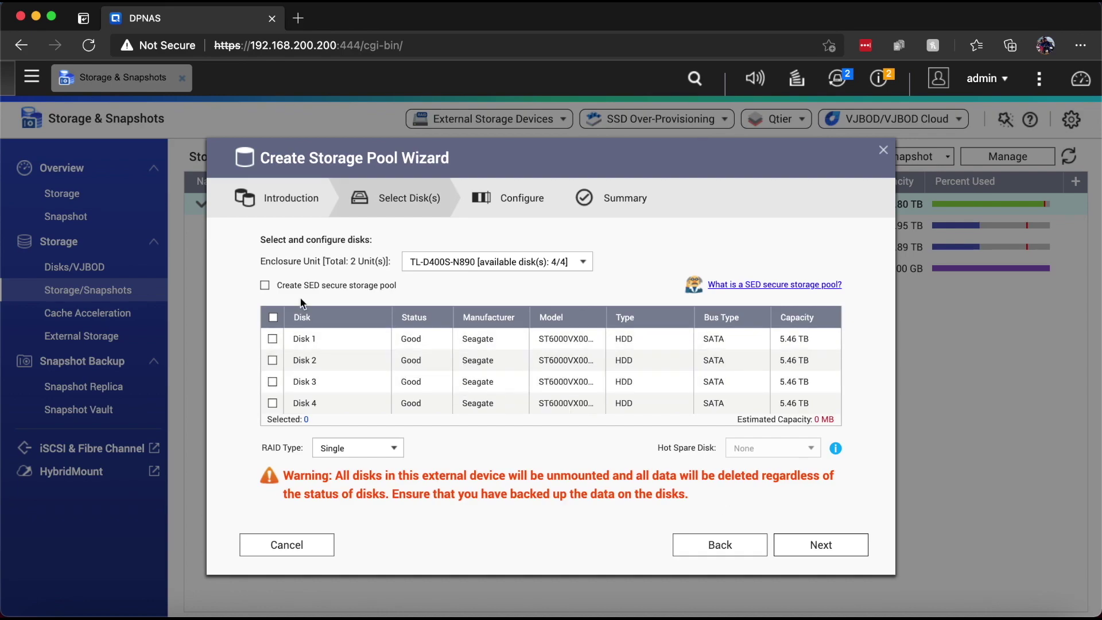
left_click(273, 319)
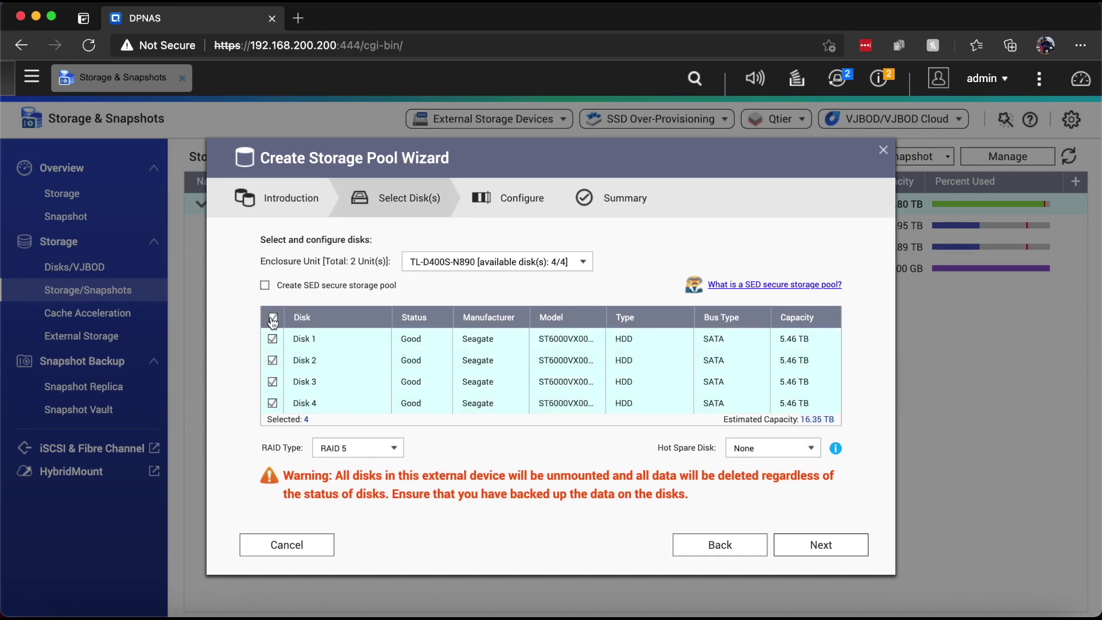
left_click(364, 452)
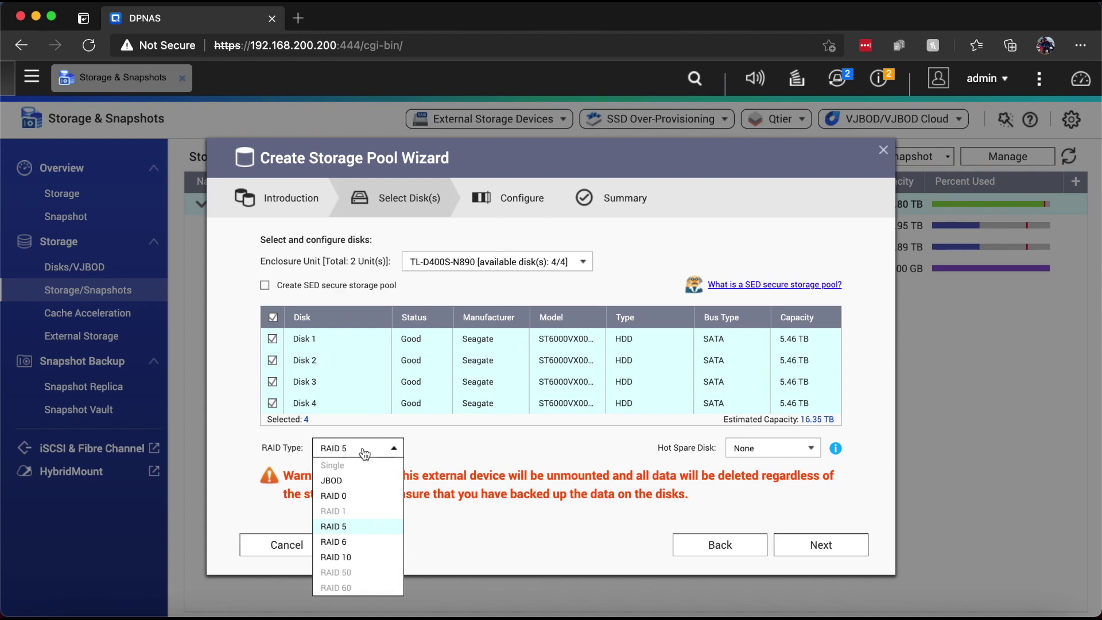
left_click(256, 454)
left_click(273, 404)
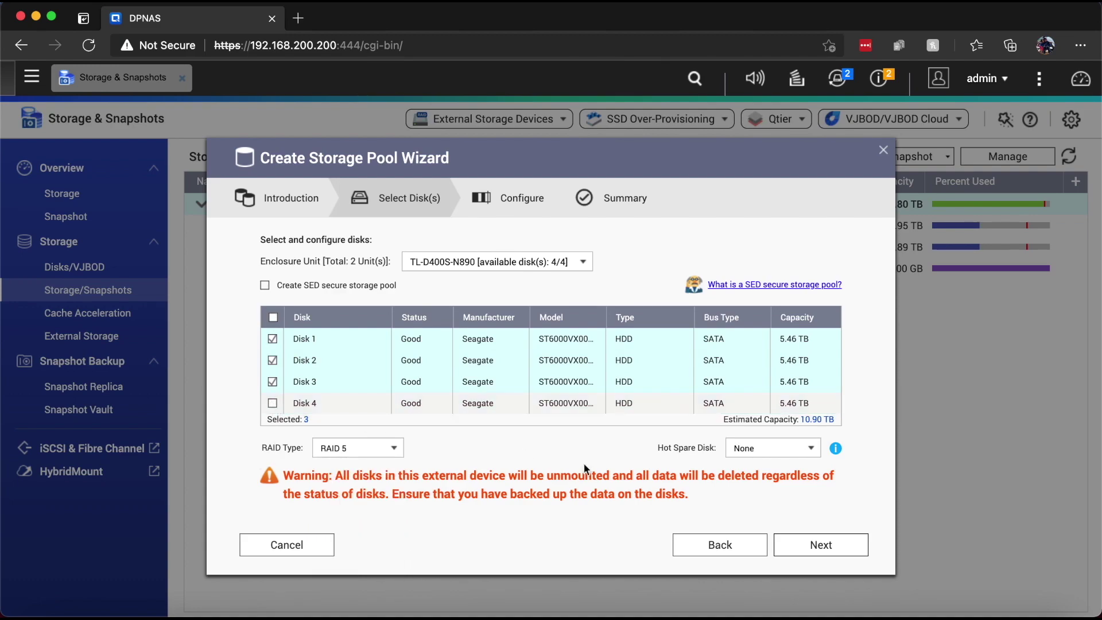
left_click(764, 448)
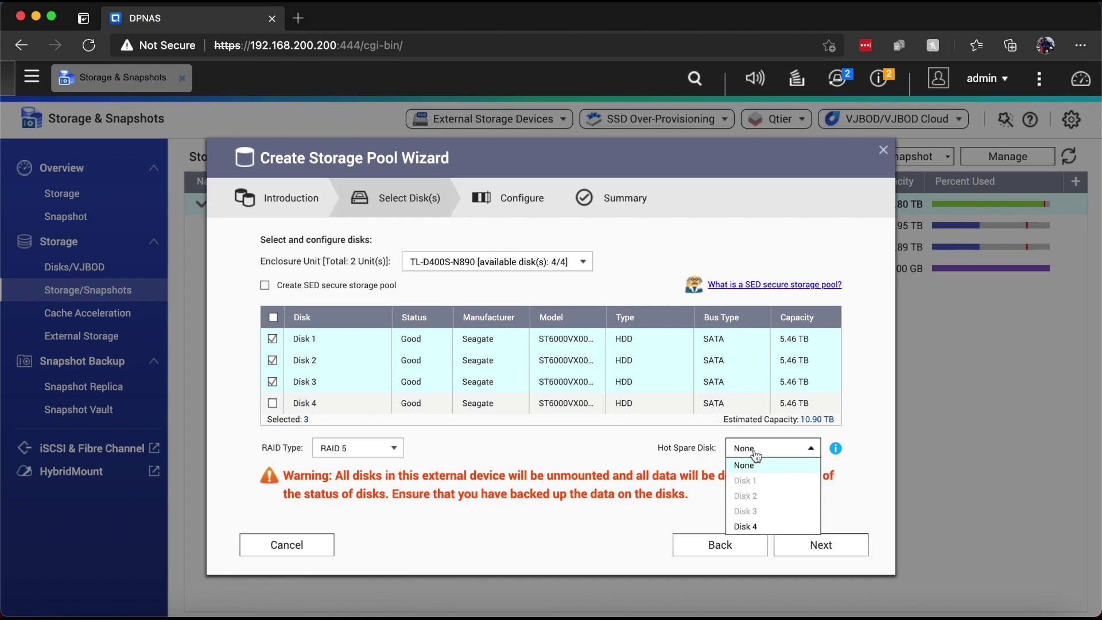
left_click(745, 527)
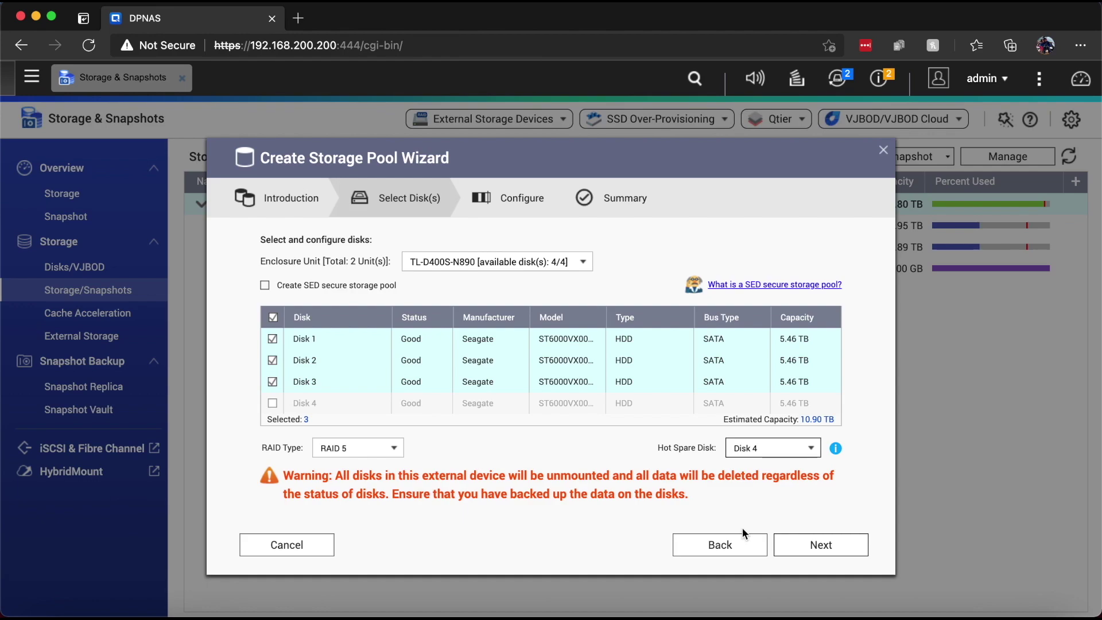
Create the RAID 5 storage pool with an 80% alert threshold and accept setting the enclosure to NAS storage mode
left_click(817, 549)
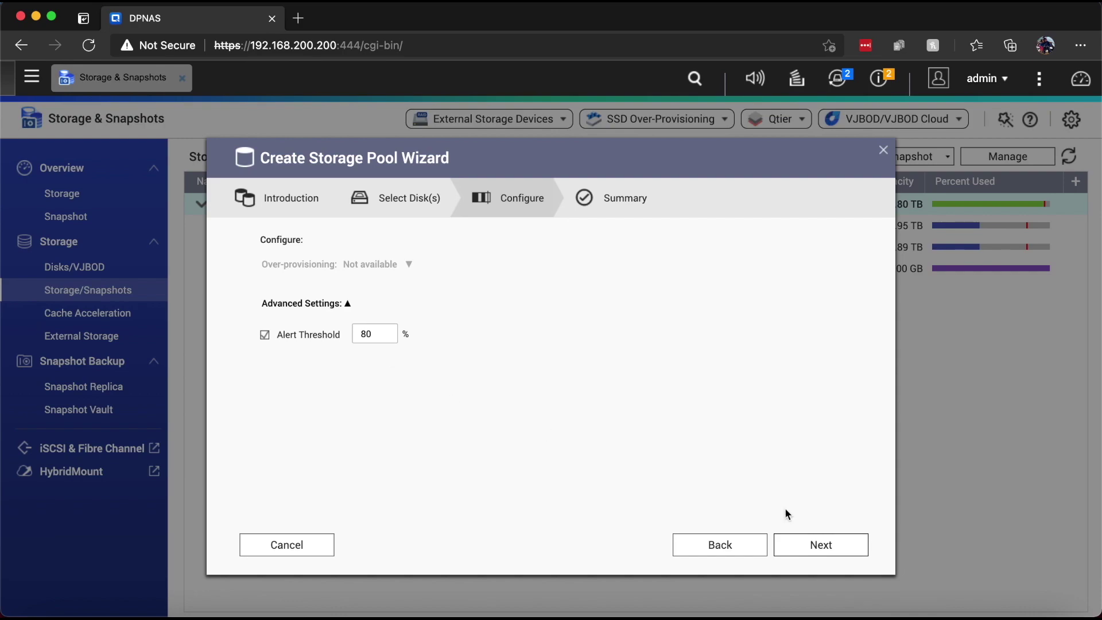
left_click(822, 551)
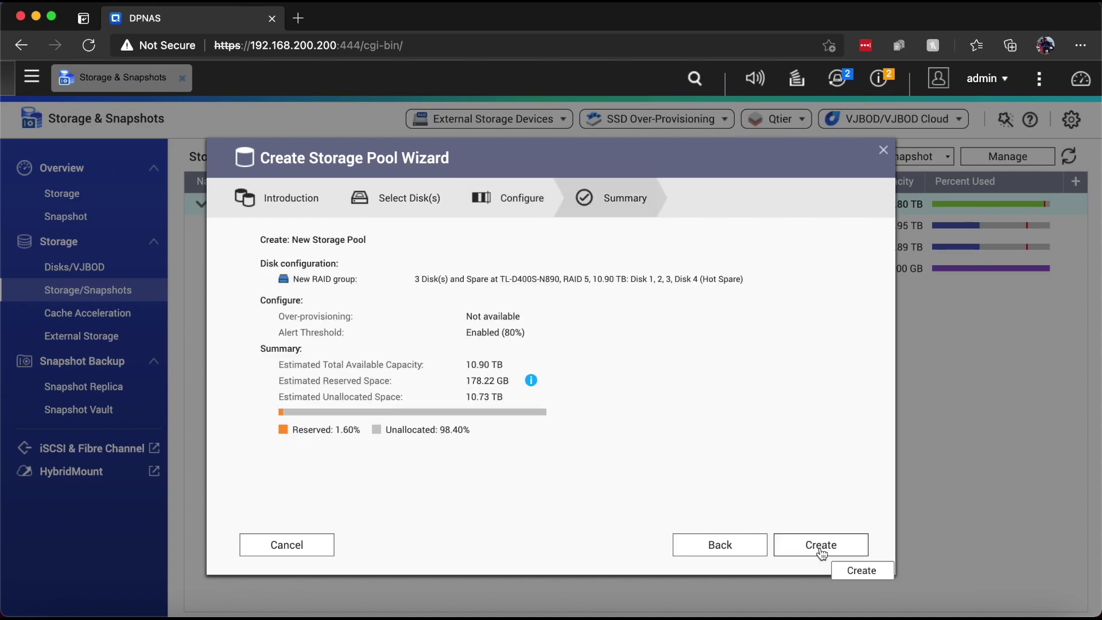
left_click(821, 548)
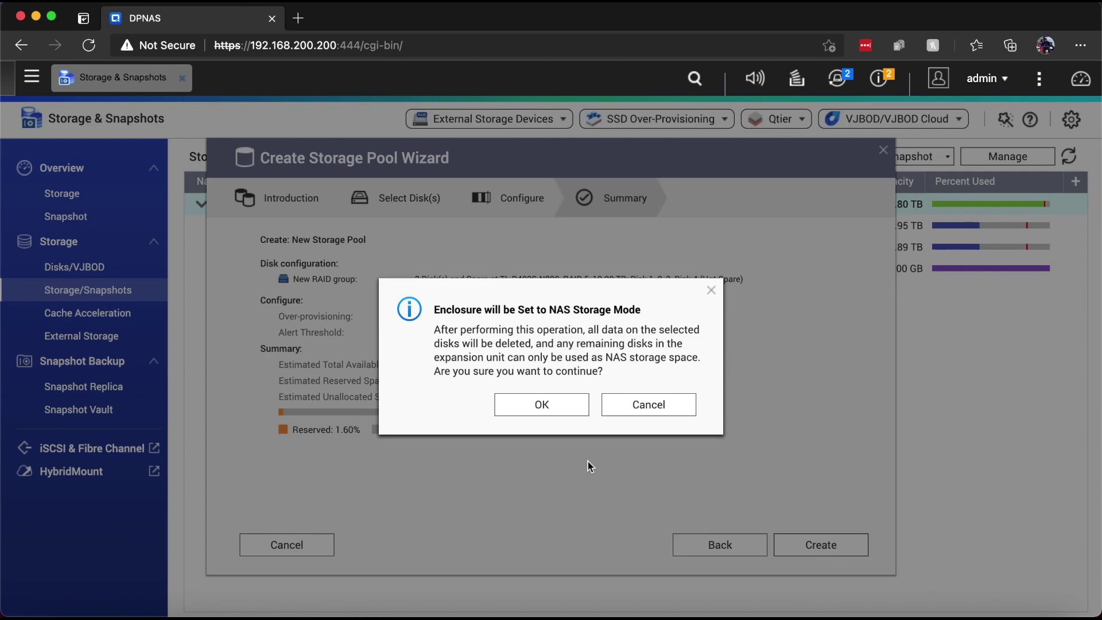
left_click(554, 402)
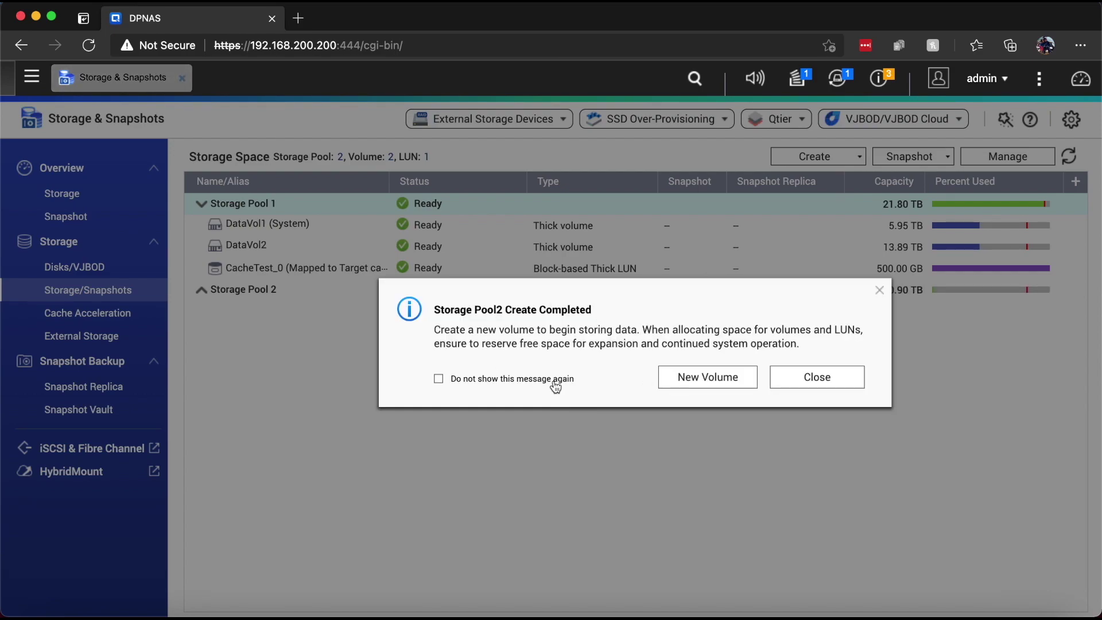
Start a new thick volume on Storage Pool 2 and set its capacity to 4 TB
left_click(721, 380)
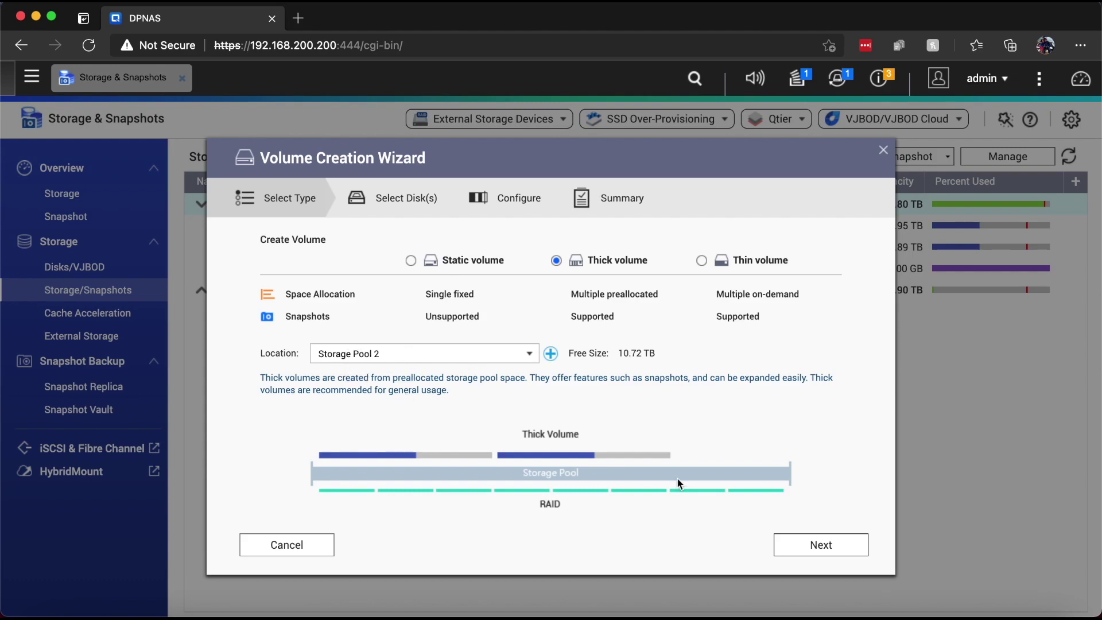
left_click(856, 557)
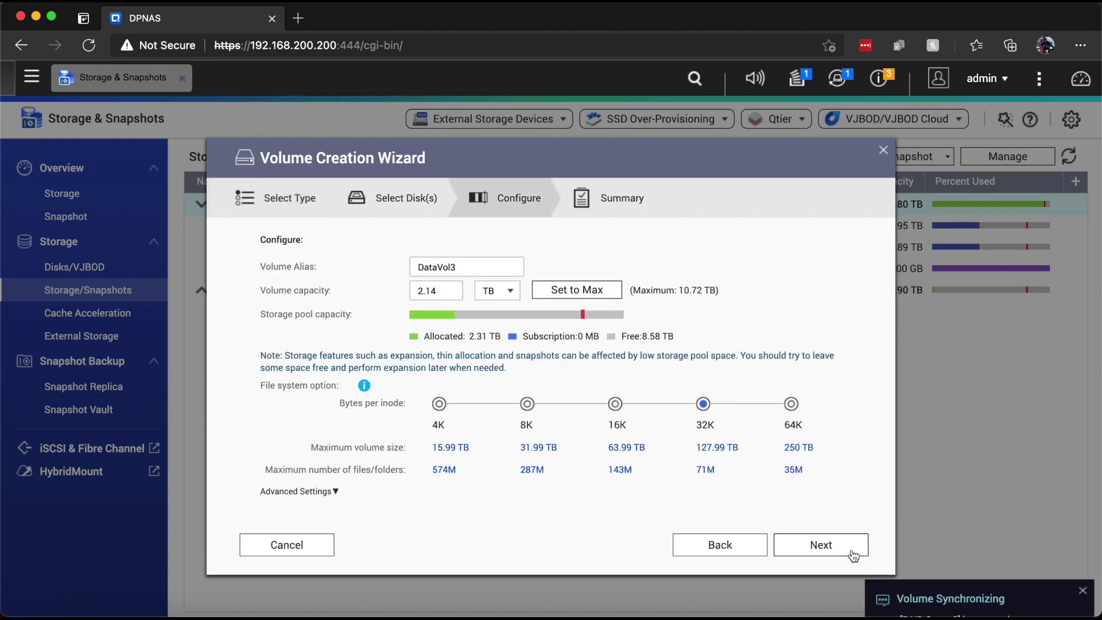
double_click(455, 290)
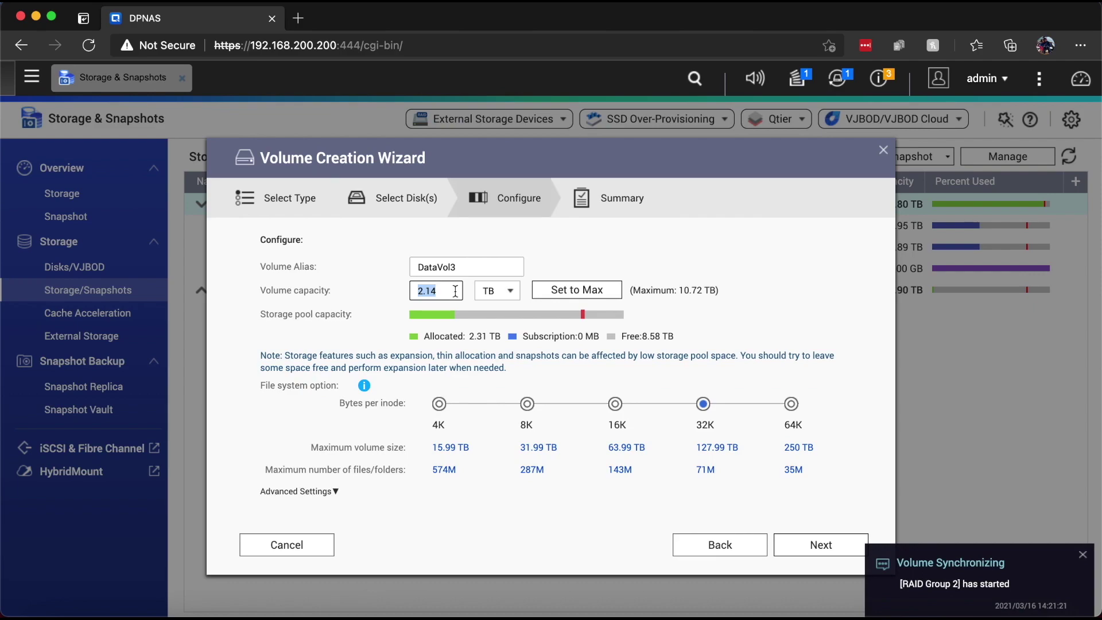
type("4")
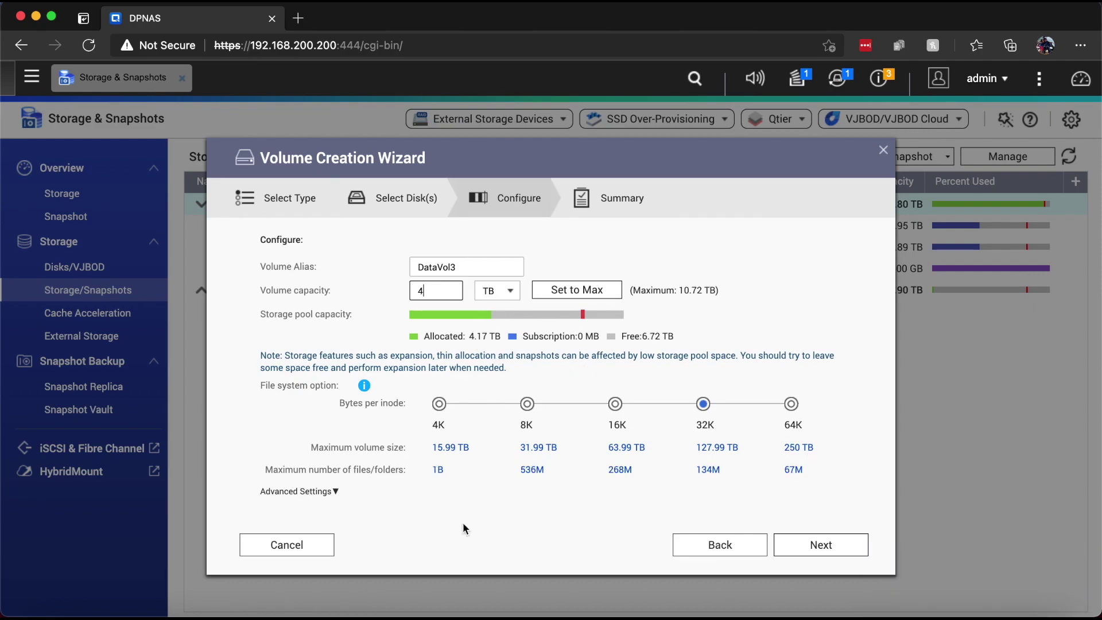
Add a shared folder named Expansion to the new volume, leave encryption off, and finish creating the volume
left_click(293, 491)
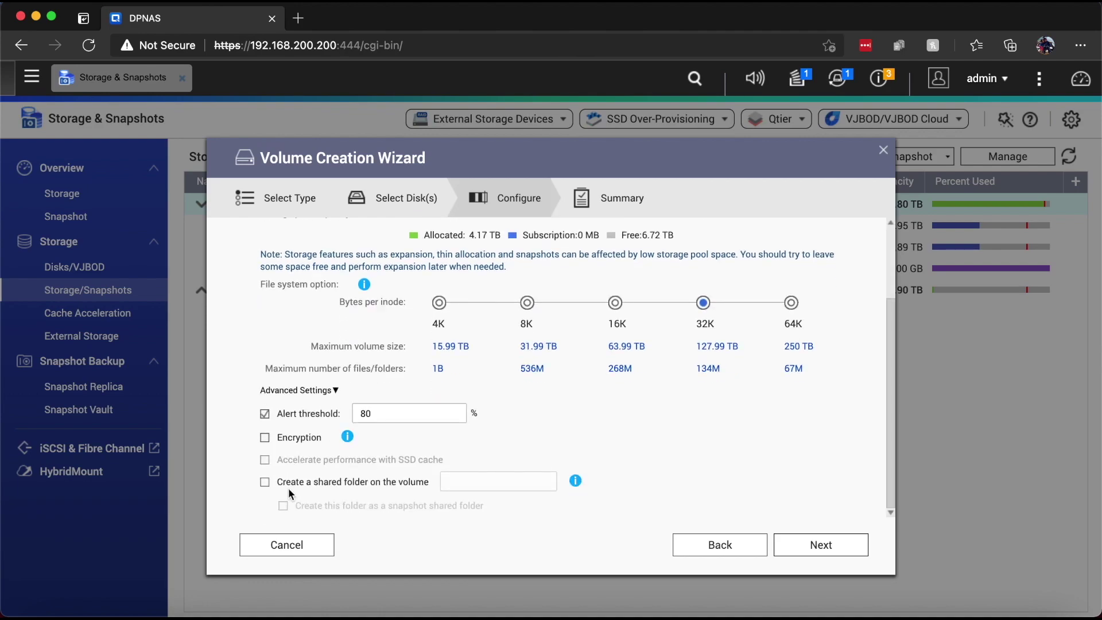
left_click(287, 439)
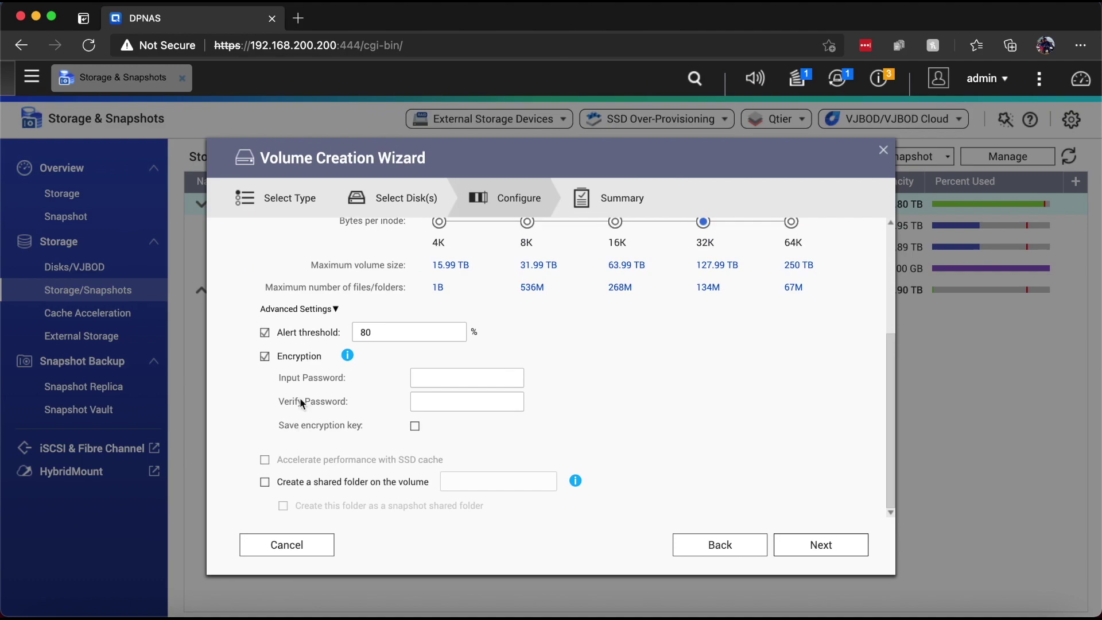
left_click(308, 362)
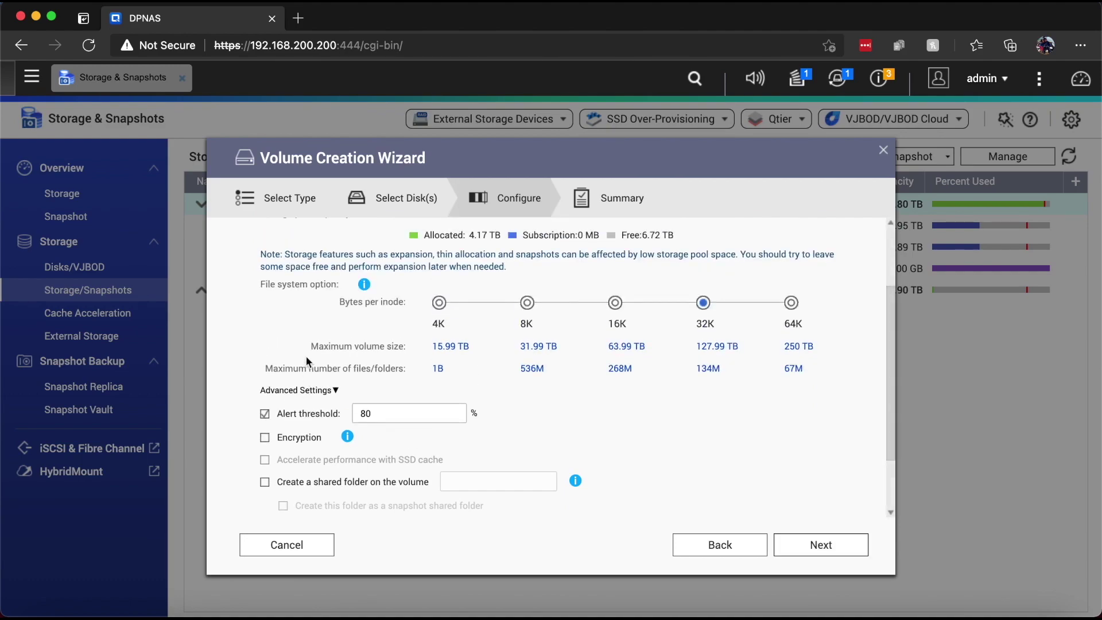
left_click(387, 487)
left_click(490, 489)
type("Expansion")
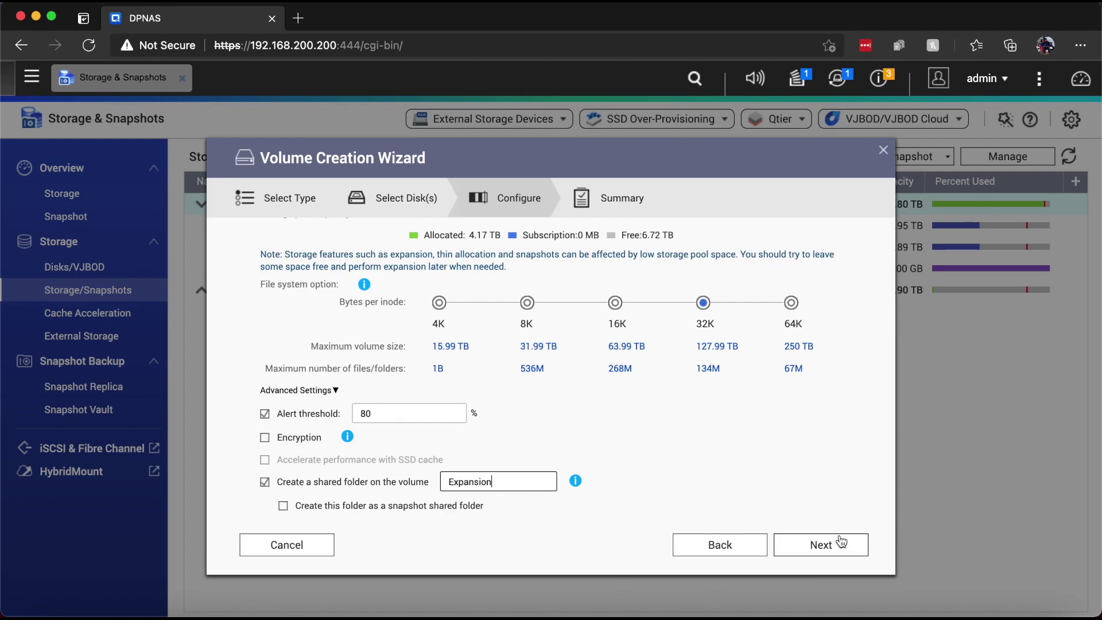
left_click(810, 545)
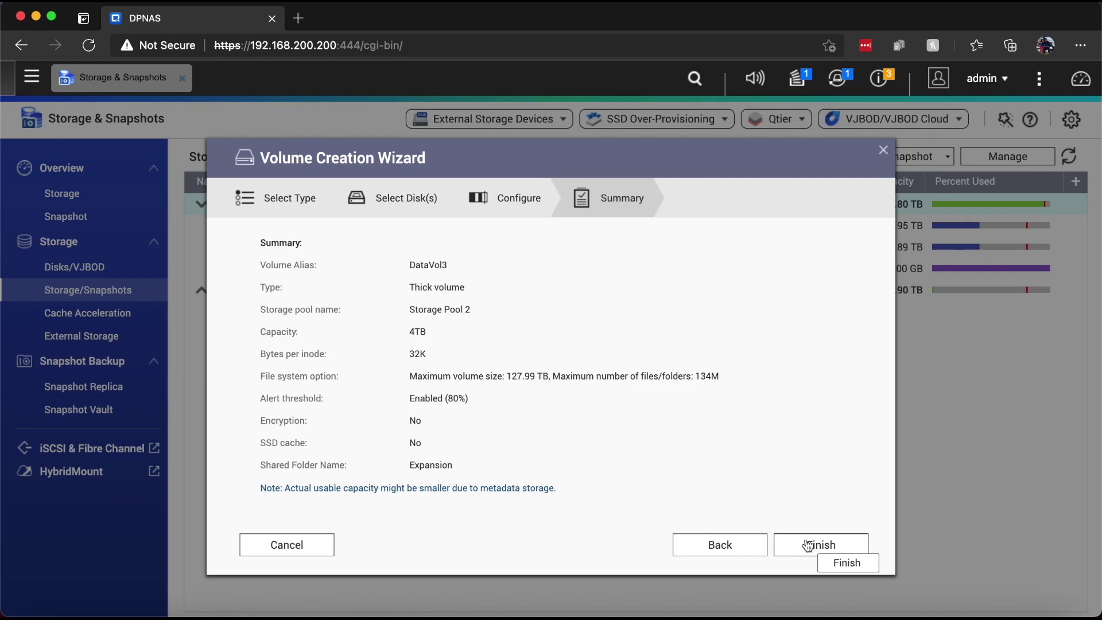
left_click(810, 545)
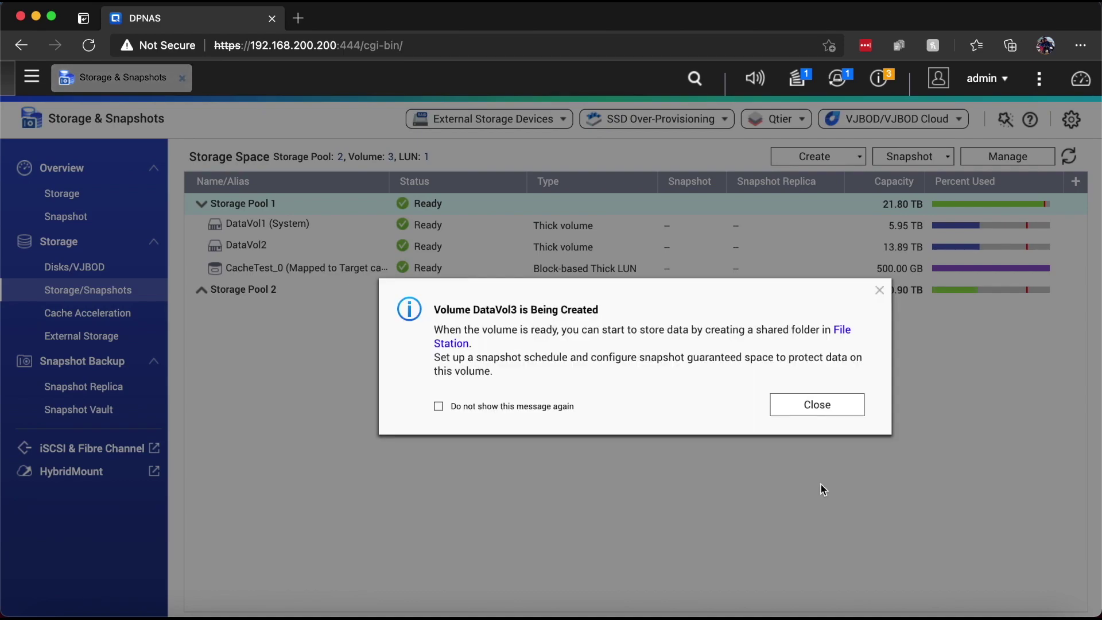
left_click(797, 403)
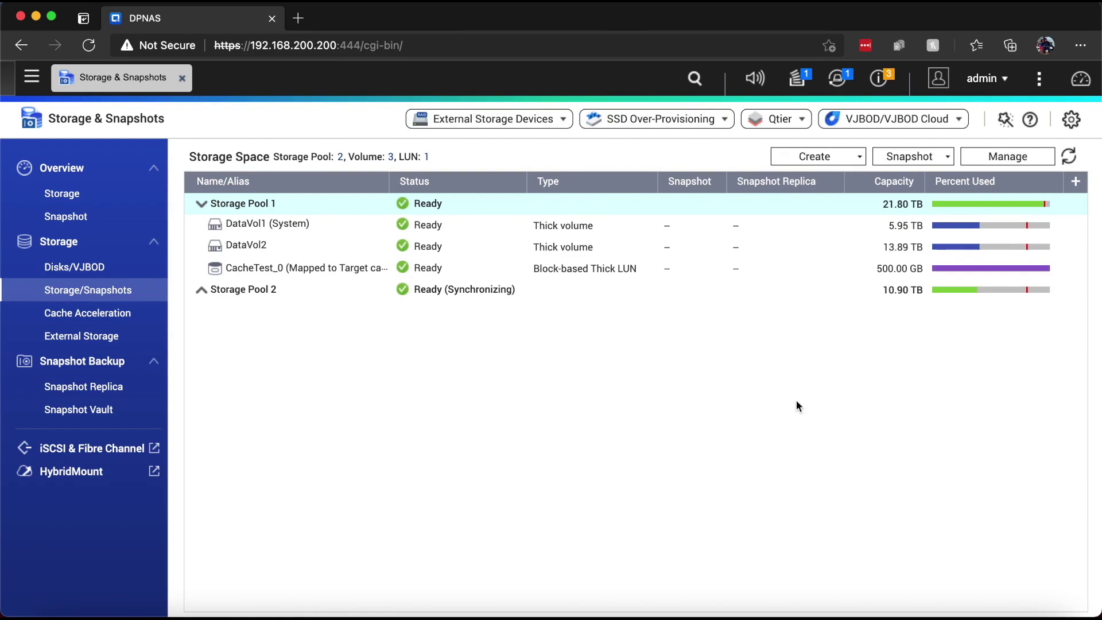
Check the allocation options for a new block-based LUN on Storage Pool 2, without creating one
left_click(810, 158)
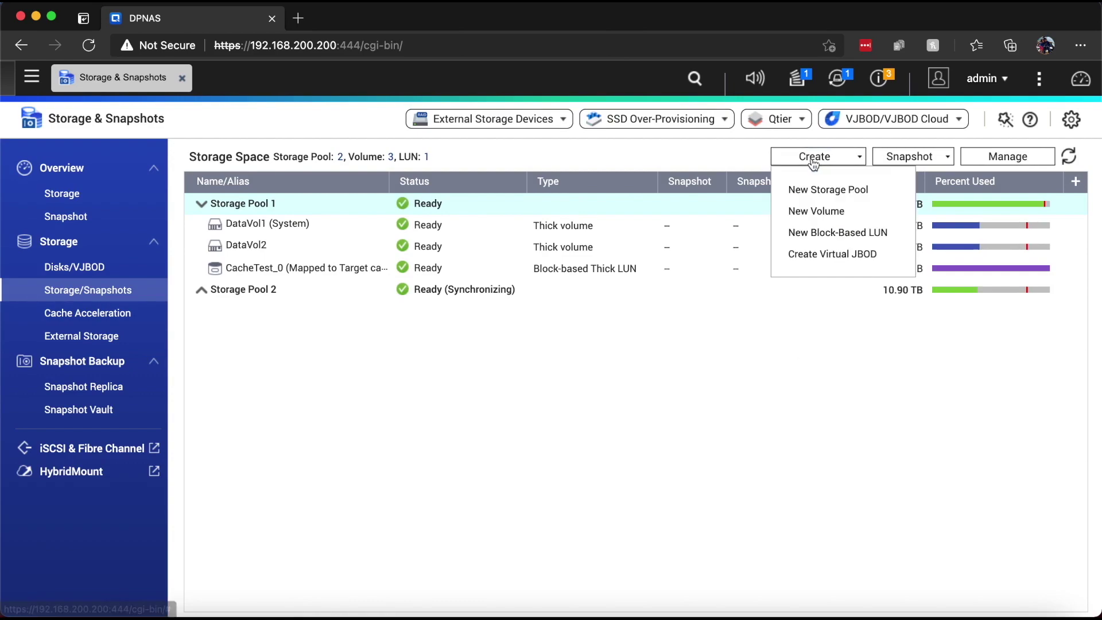
left_click(819, 235)
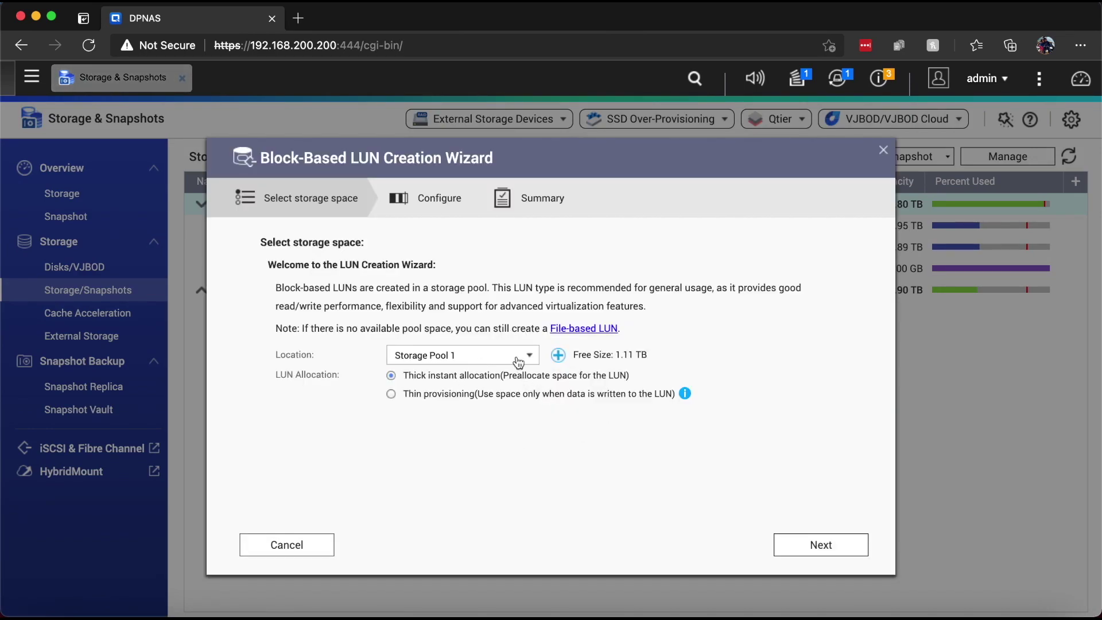
left_click(511, 355)
left_click(453, 391)
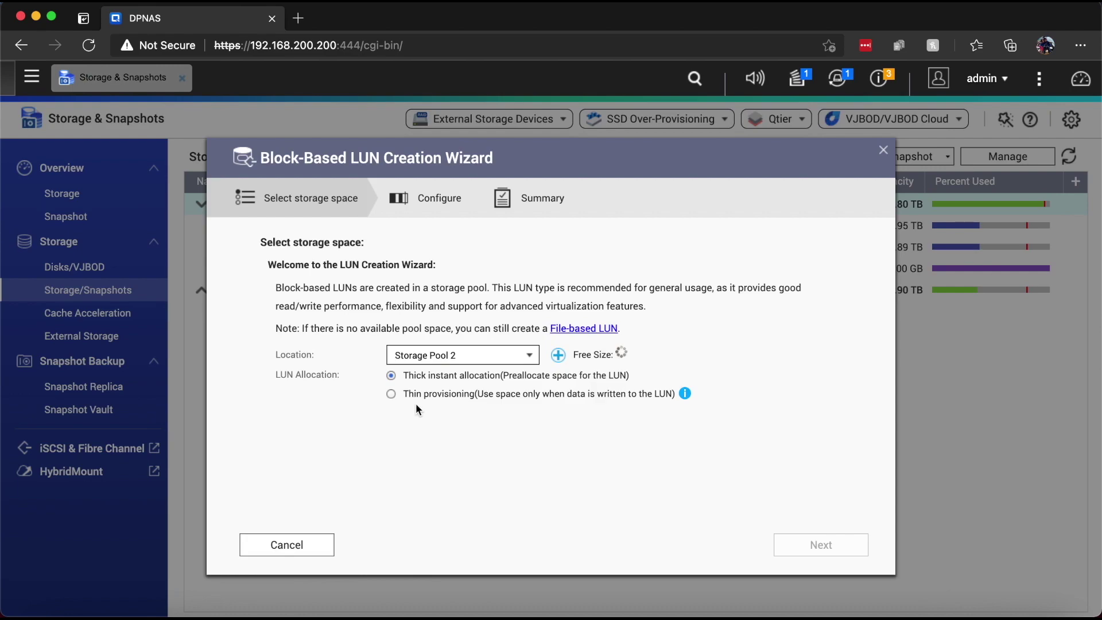
left_click(297, 541)
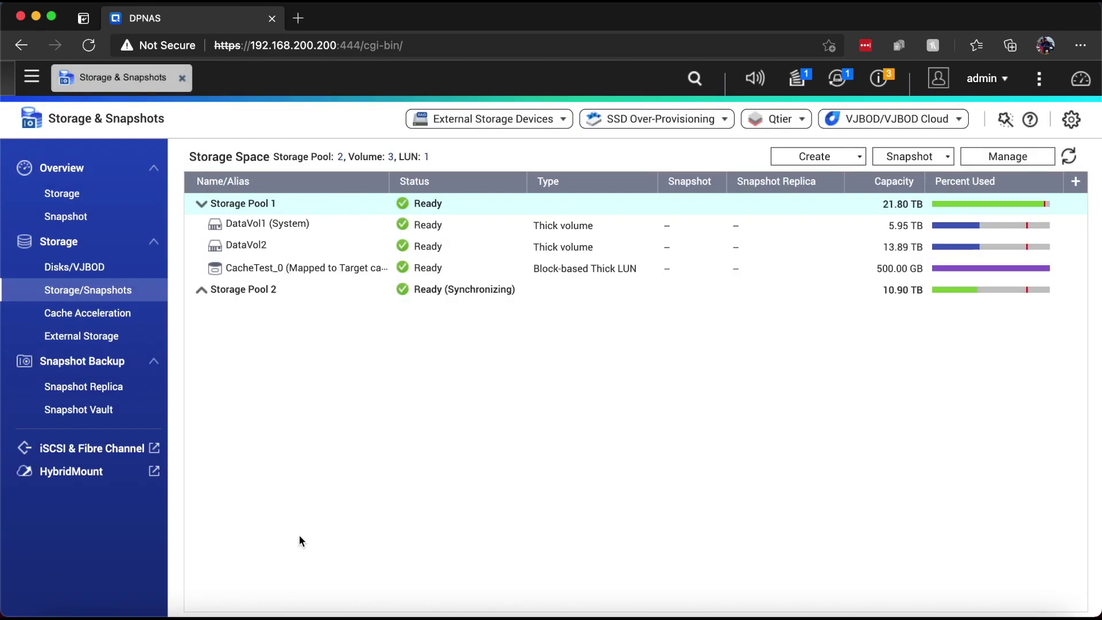
Expand Storage Pool 2 and view the management details of its DataVol3 volume
left_click(201, 290)
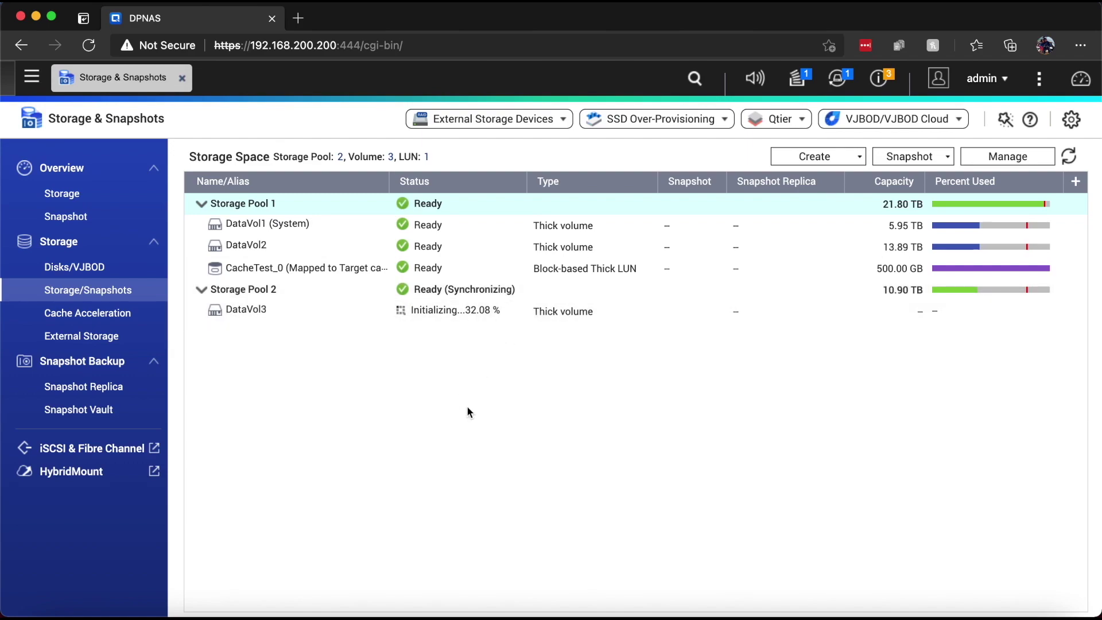
left_click(561, 319)
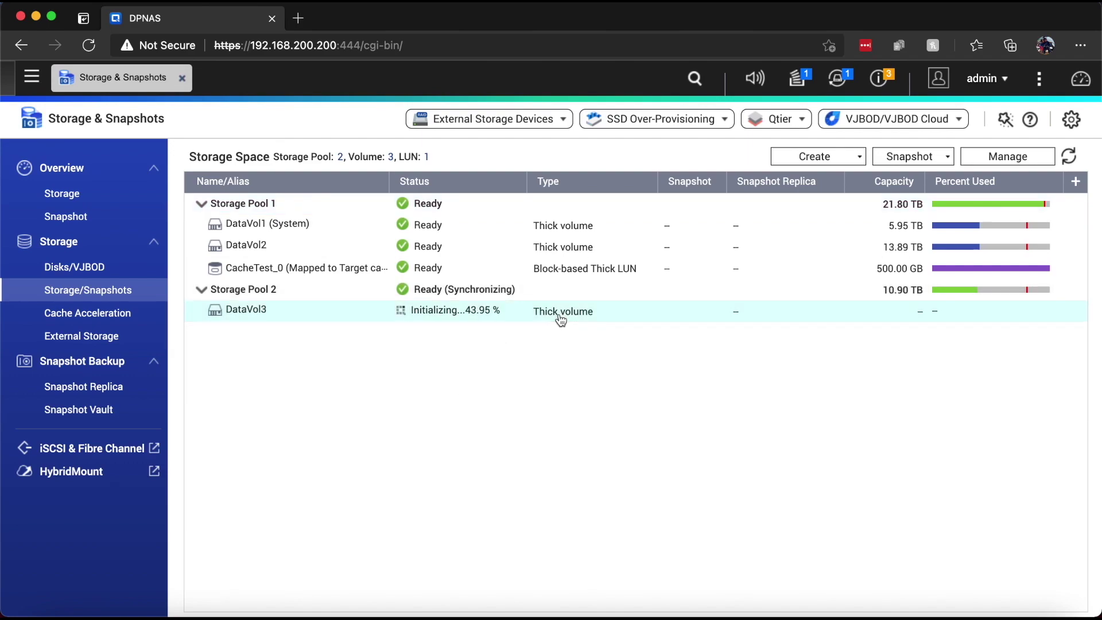
left_click(1020, 156)
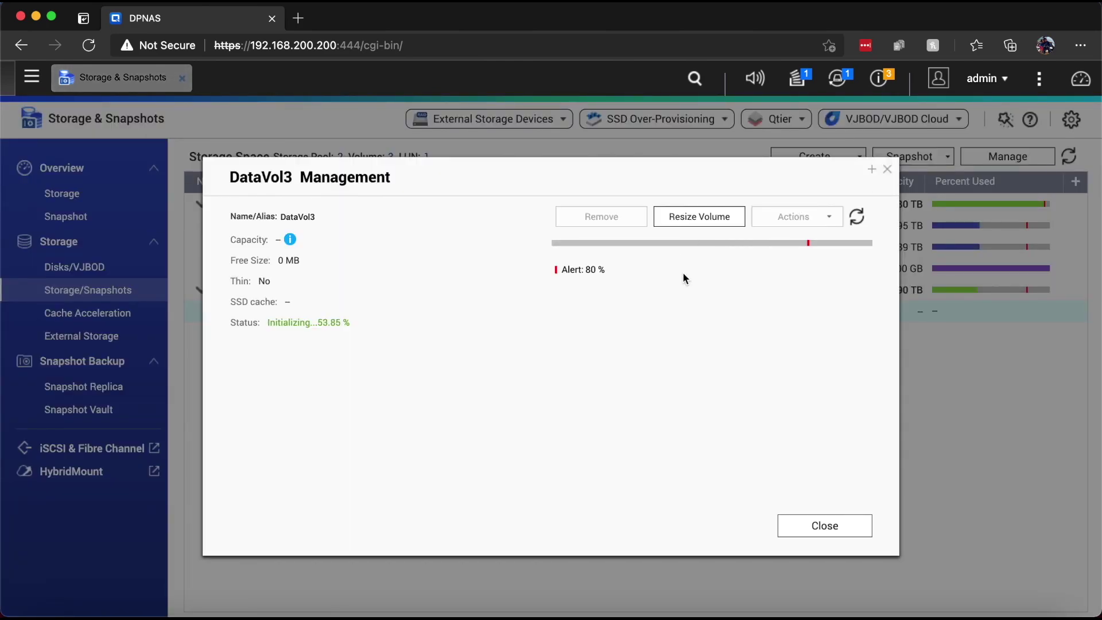
left_click(818, 531)
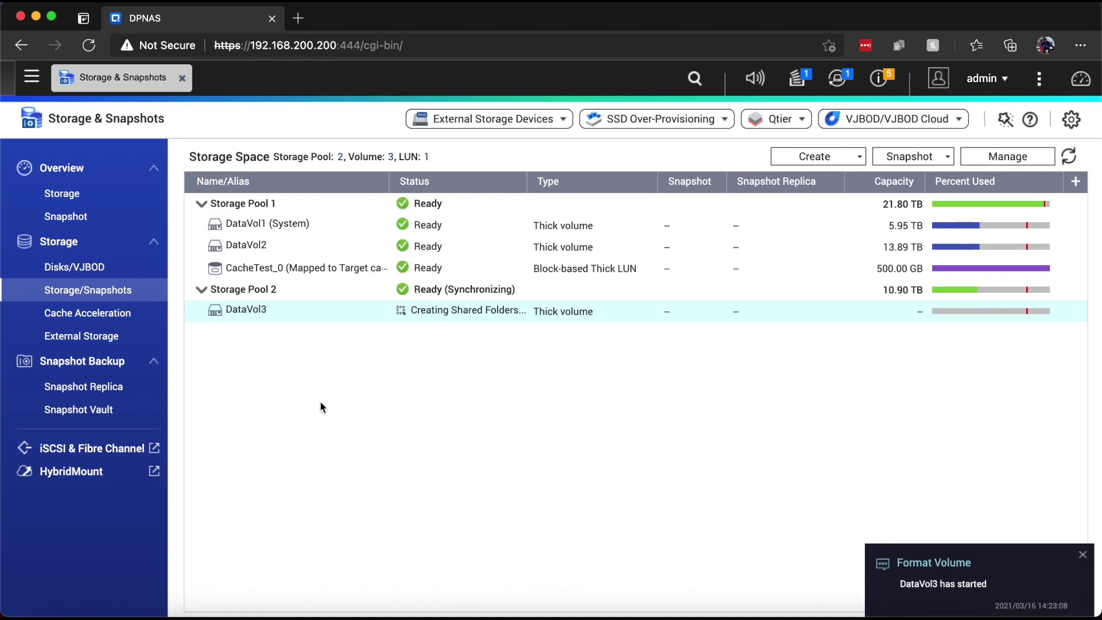
Switch to App Center and examine the destination volumes offered for migrating HBS 3 Hybrid Backup Sync, without migrating it
left_click(182, 78)
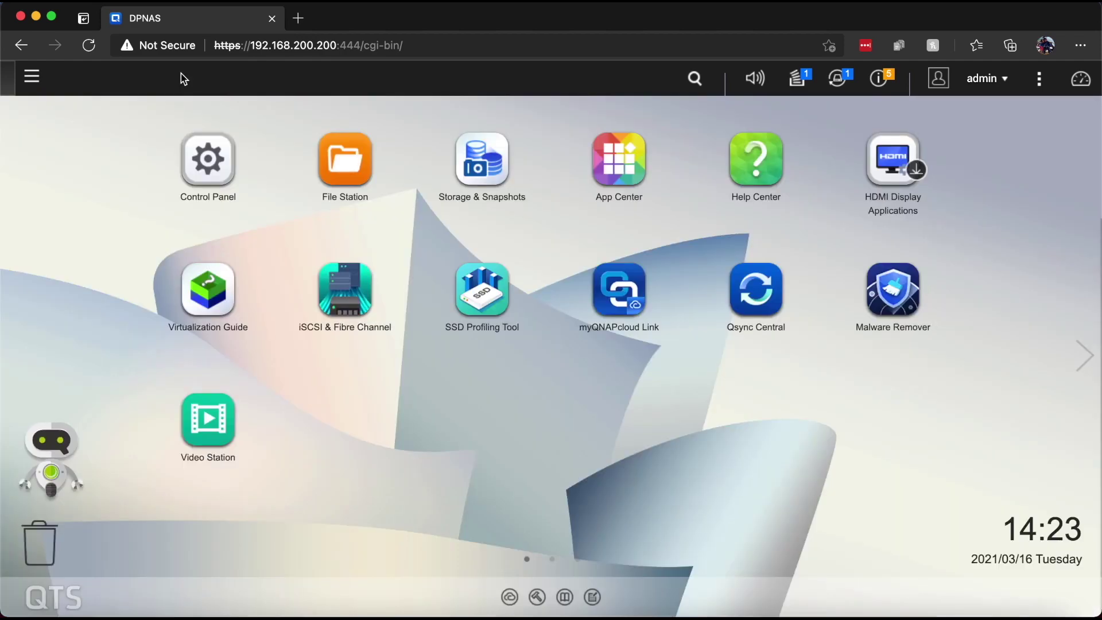
left_click(649, 156)
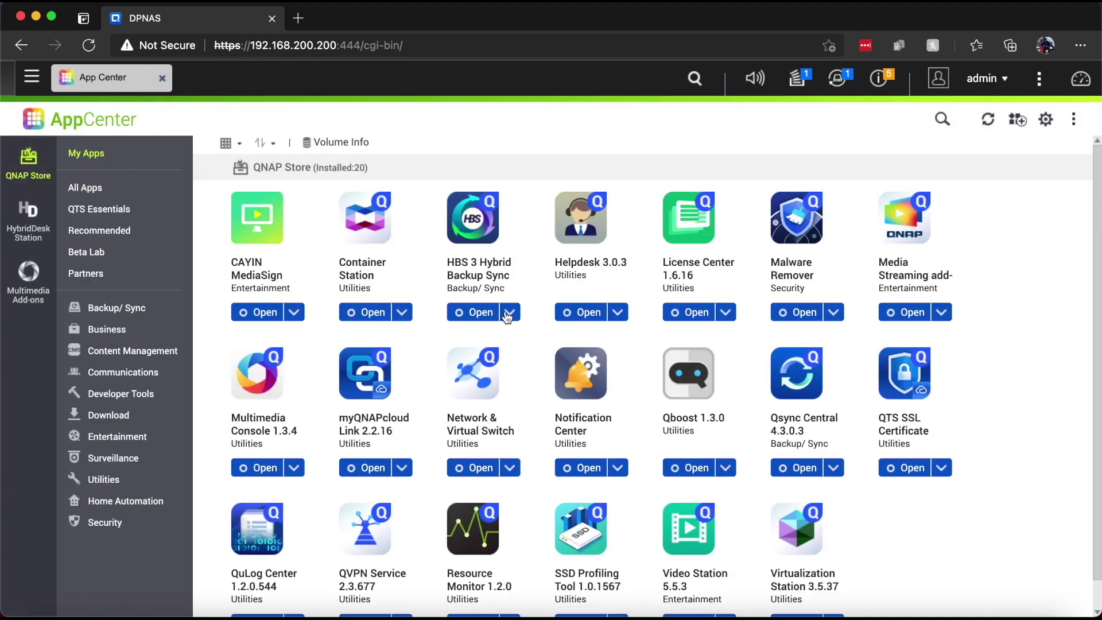
left_click(509, 313)
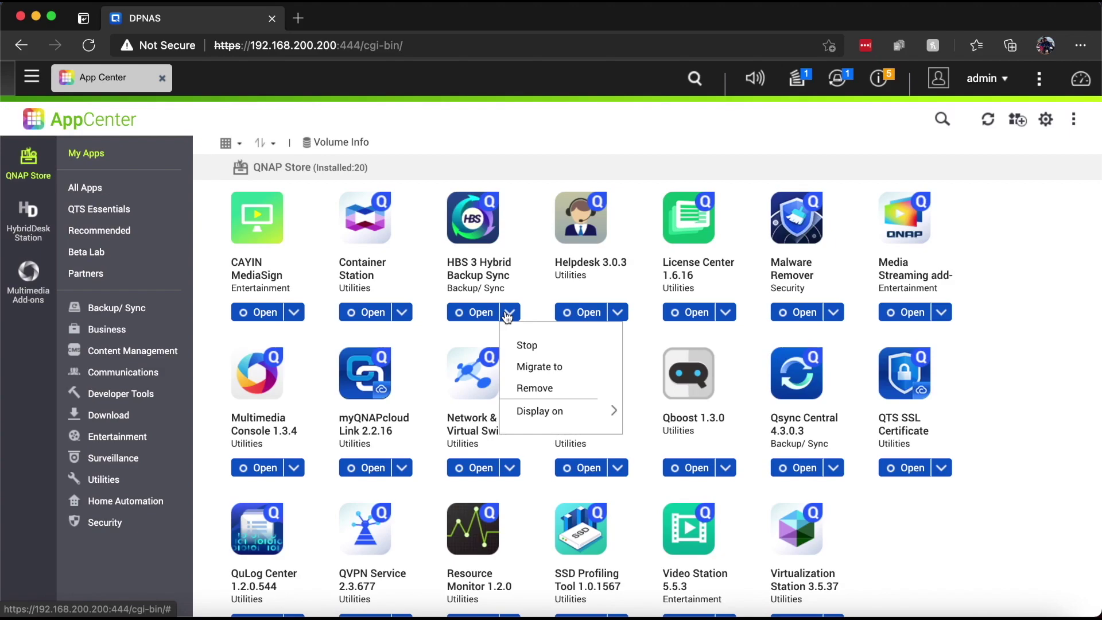
left_click(535, 368)
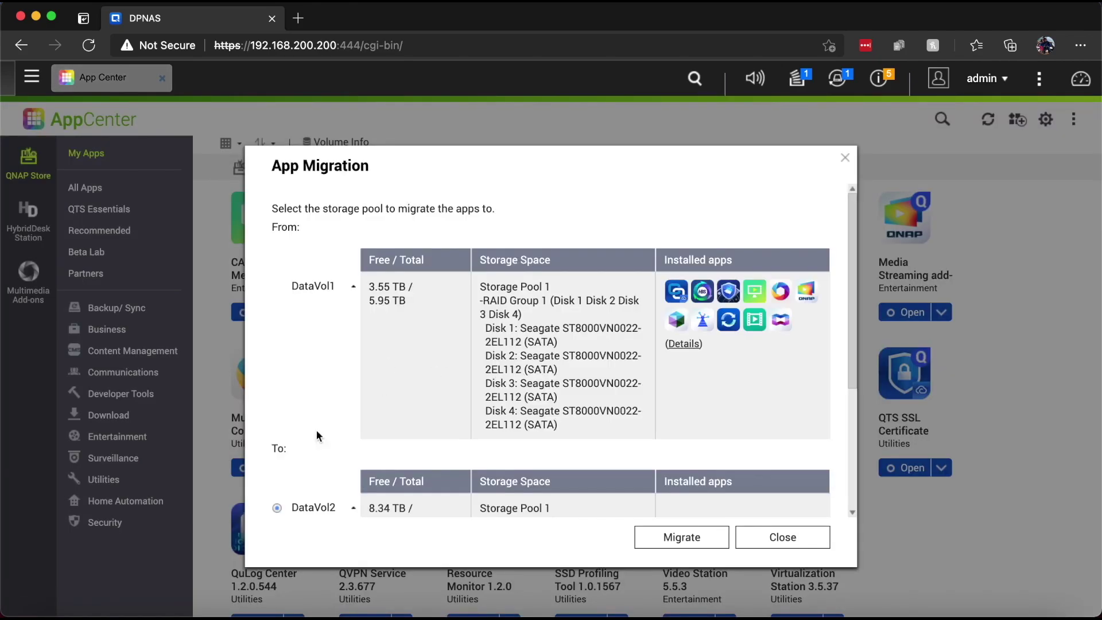
scroll(305, 487, "down", 5)
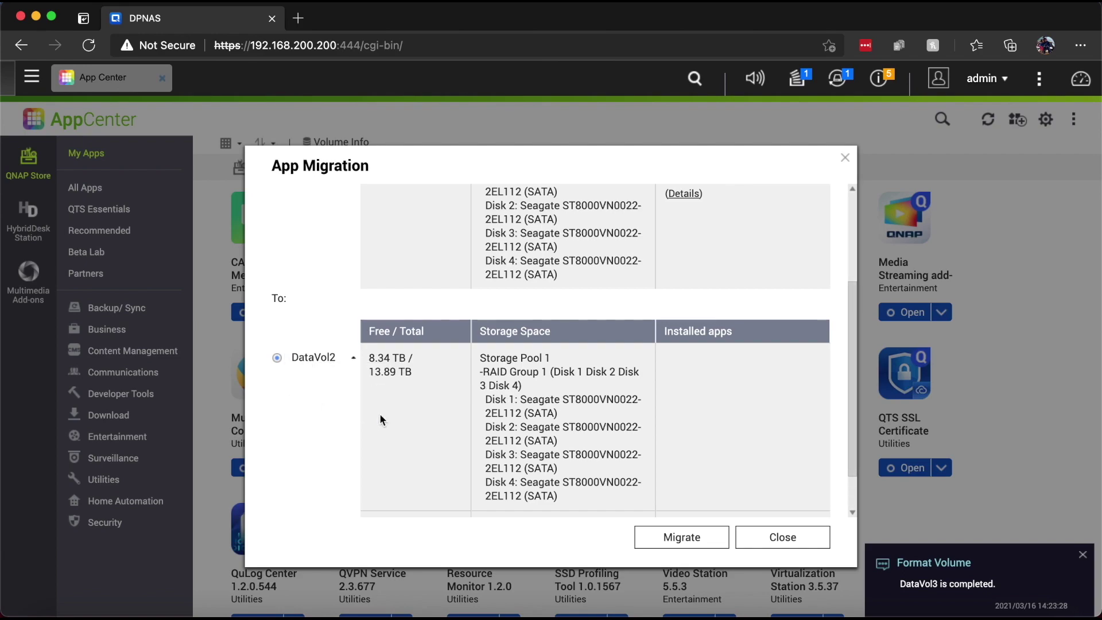
left_click(806, 537)
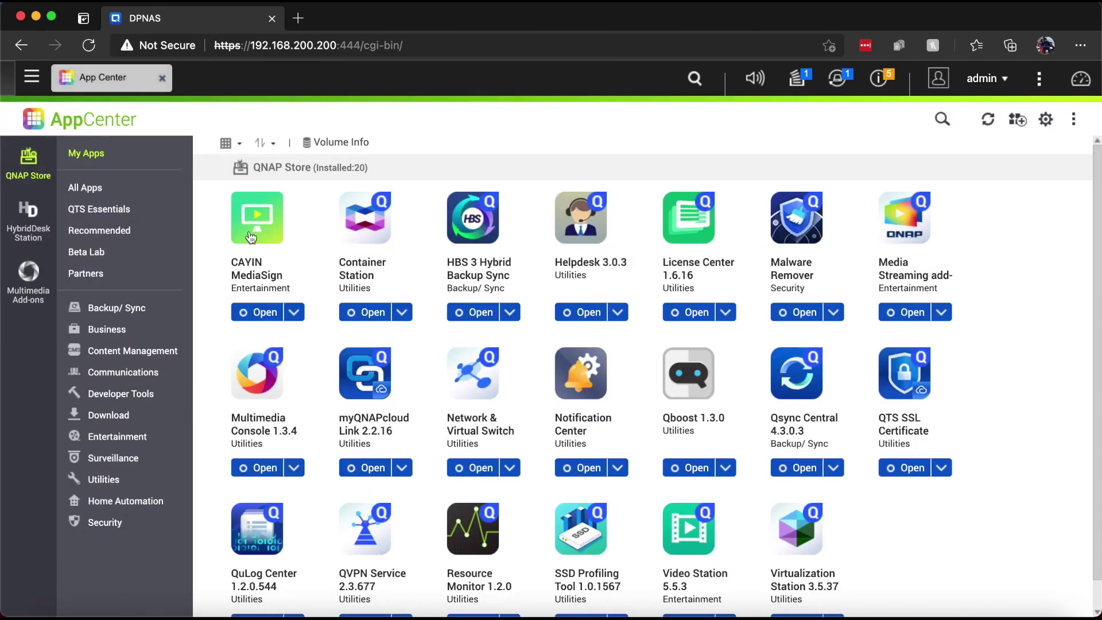
Browse all available apps and examine the installation locations offered for aMule, without installing it
left_click(144, 191)
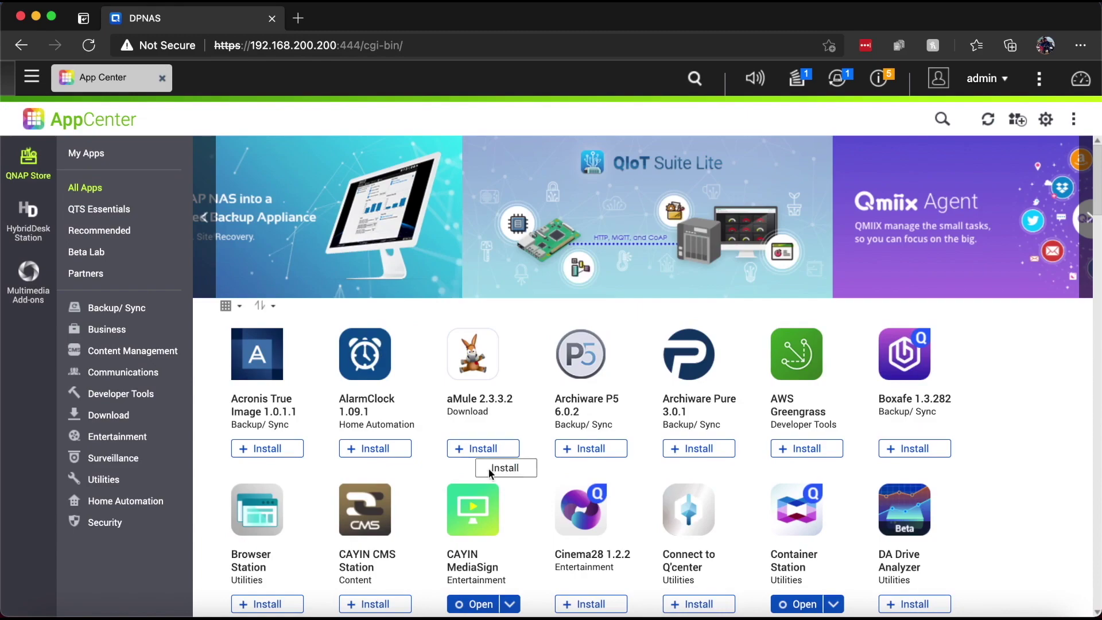
left_click(498, 448)
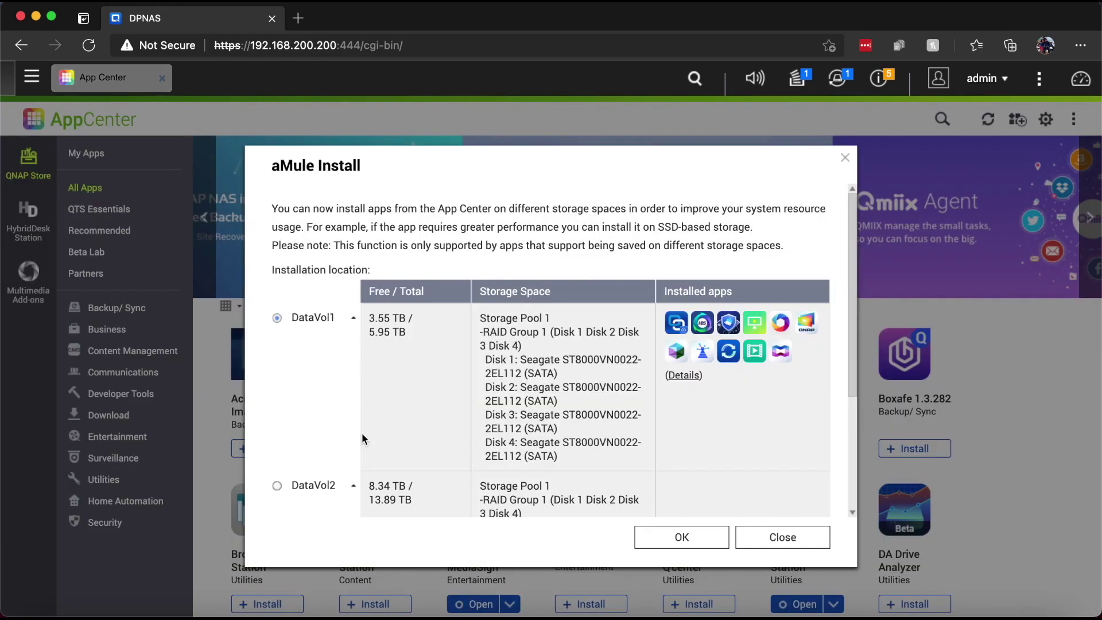
scroll(303, 409, "down", 2)
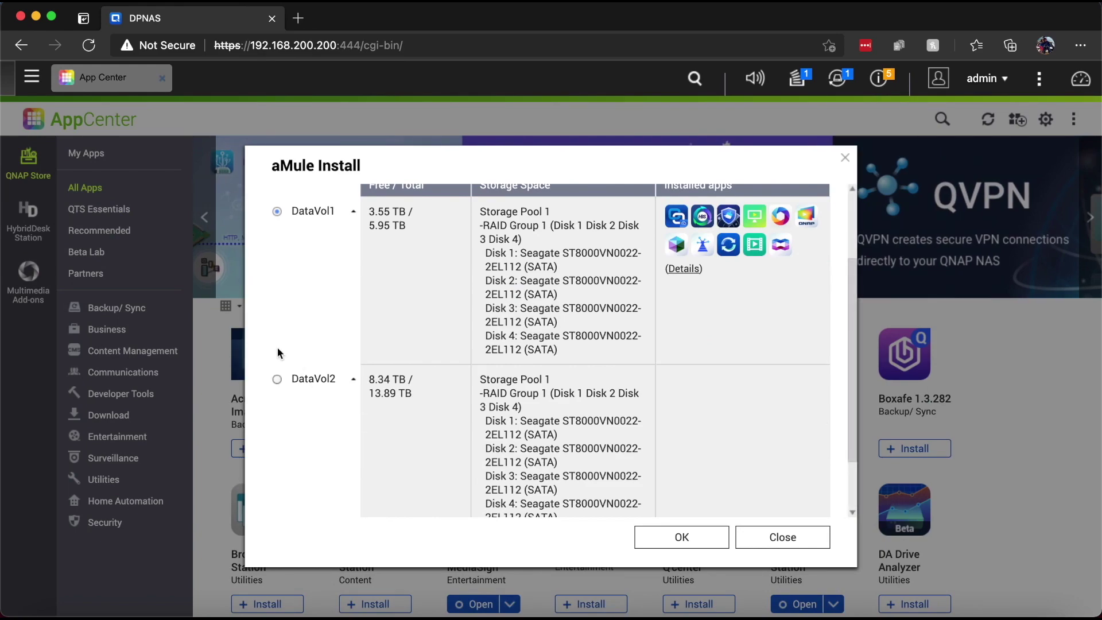
left_click(784, 537)
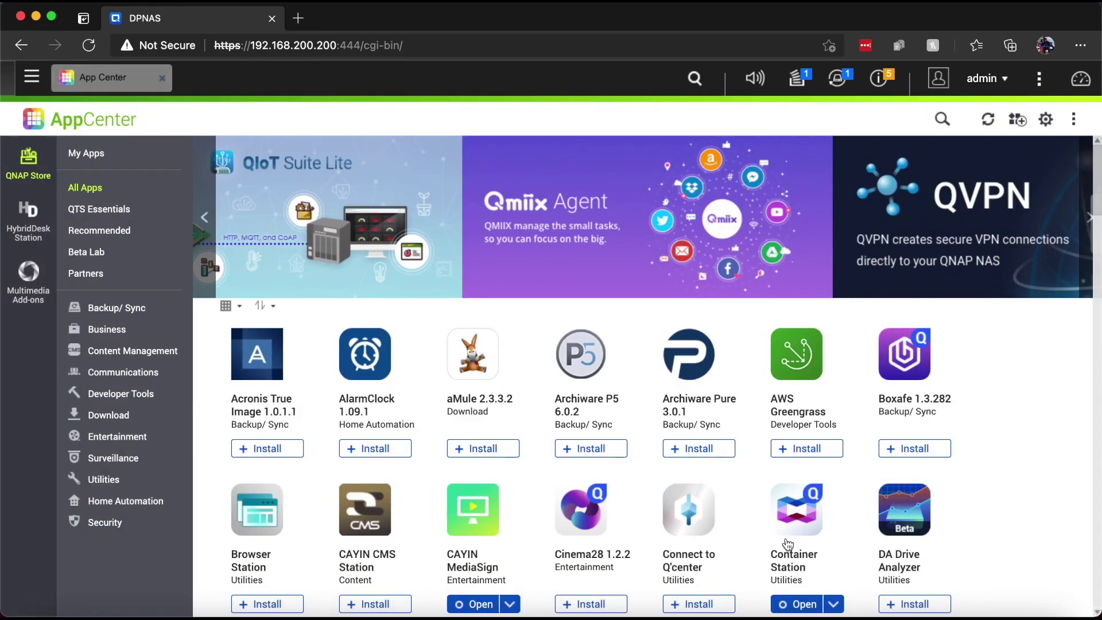
Switch to Control Panel and examine the disk volumes offered for a new shared folder, without creating it
left_click(162, 78)
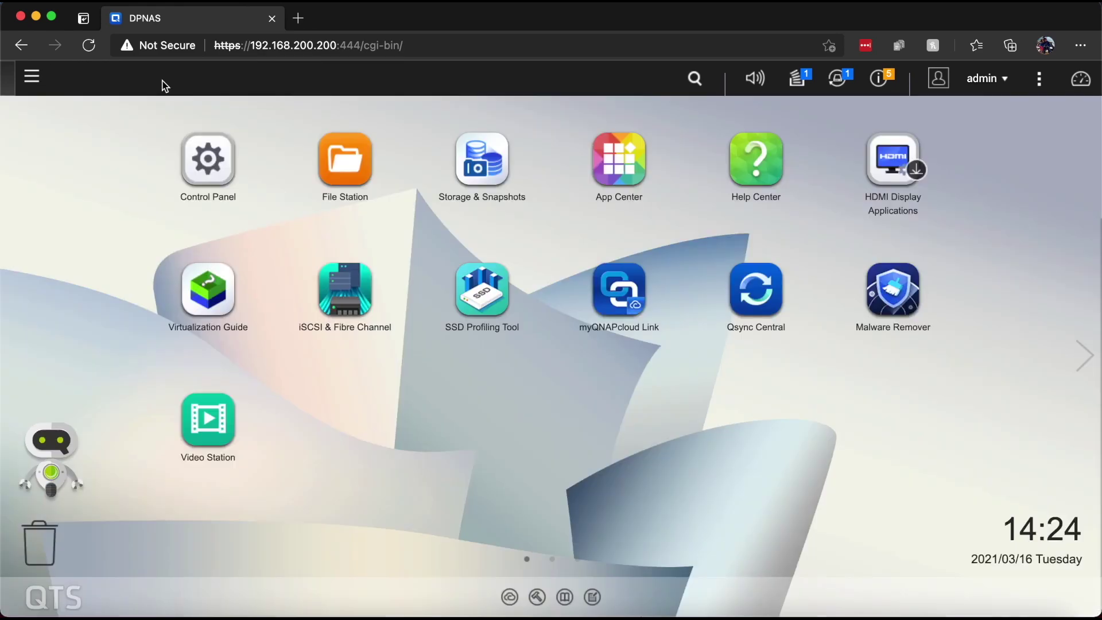
left_click(229, 164)
left_click(721, 356)
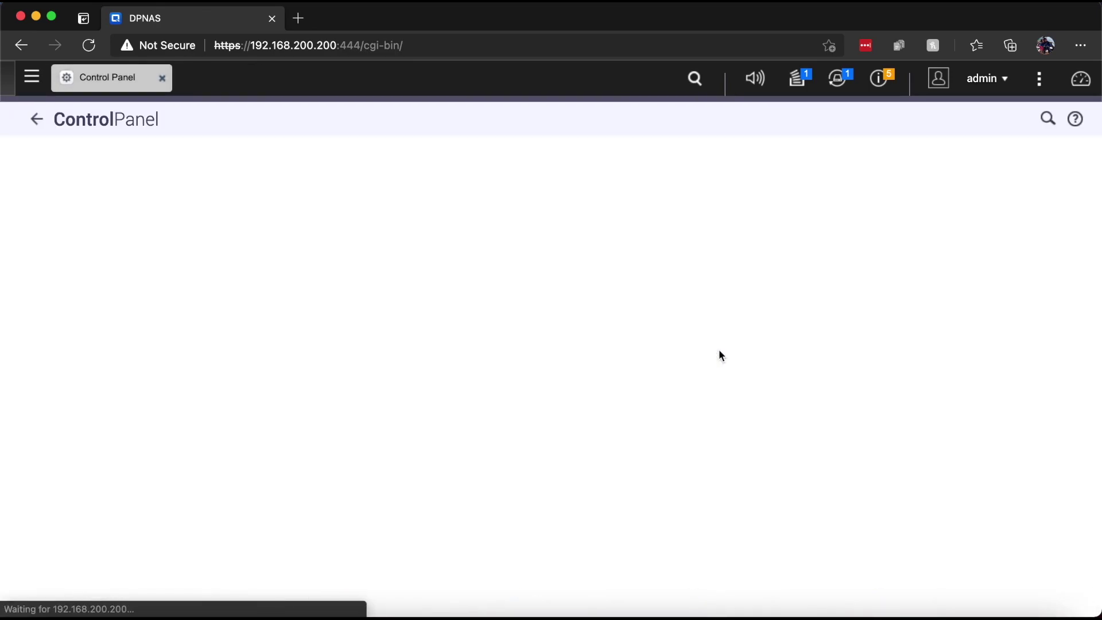
left_click(259, 177)
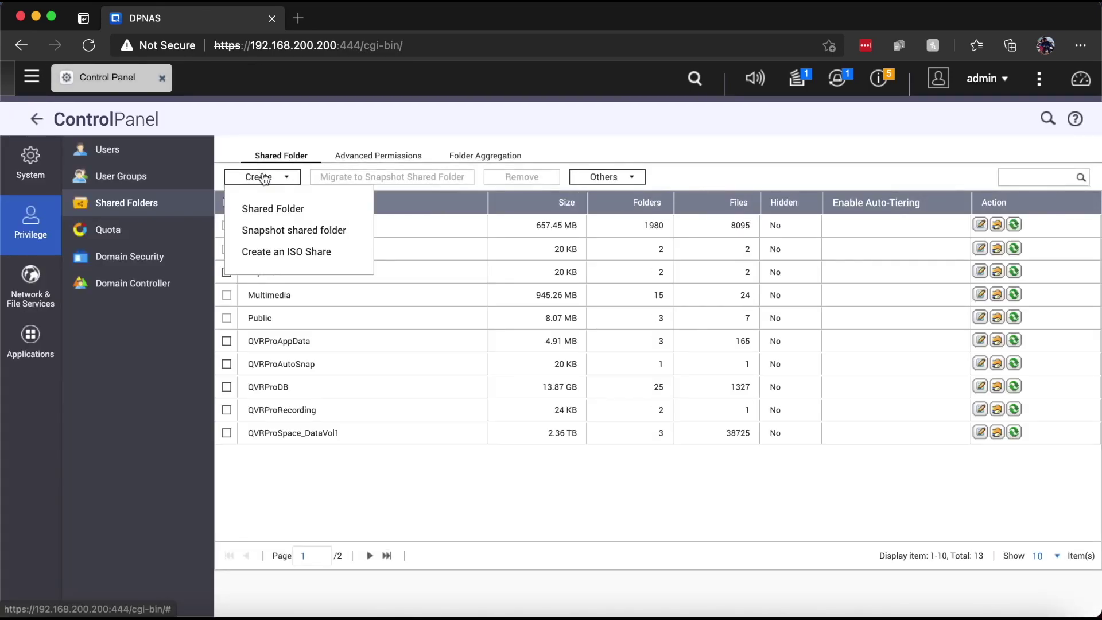
left_click(273, 210)
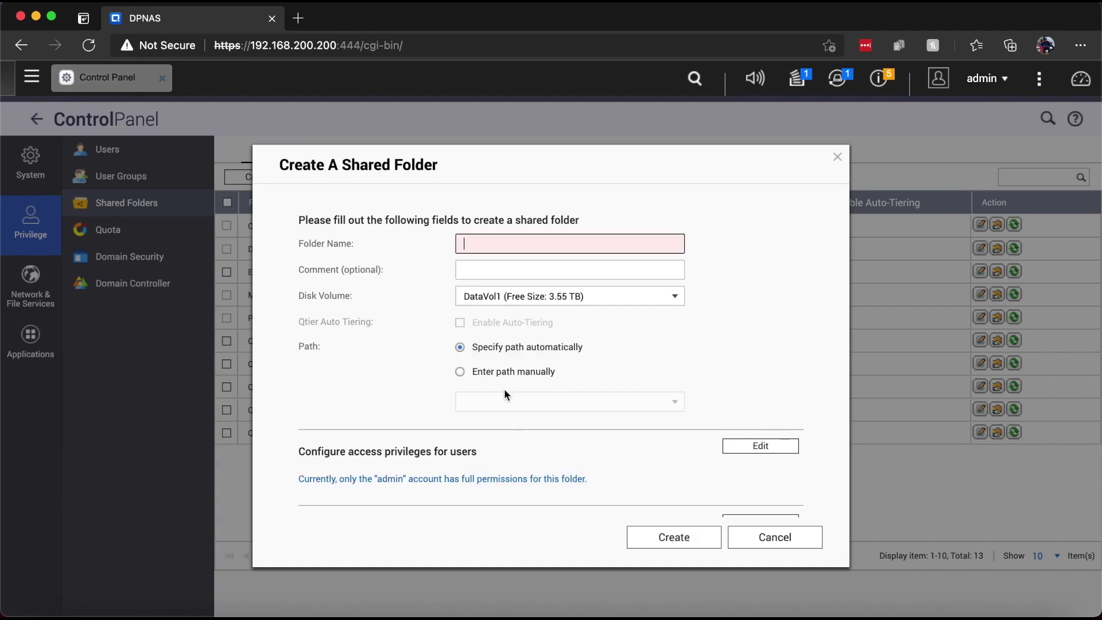
left_click(503, 297)
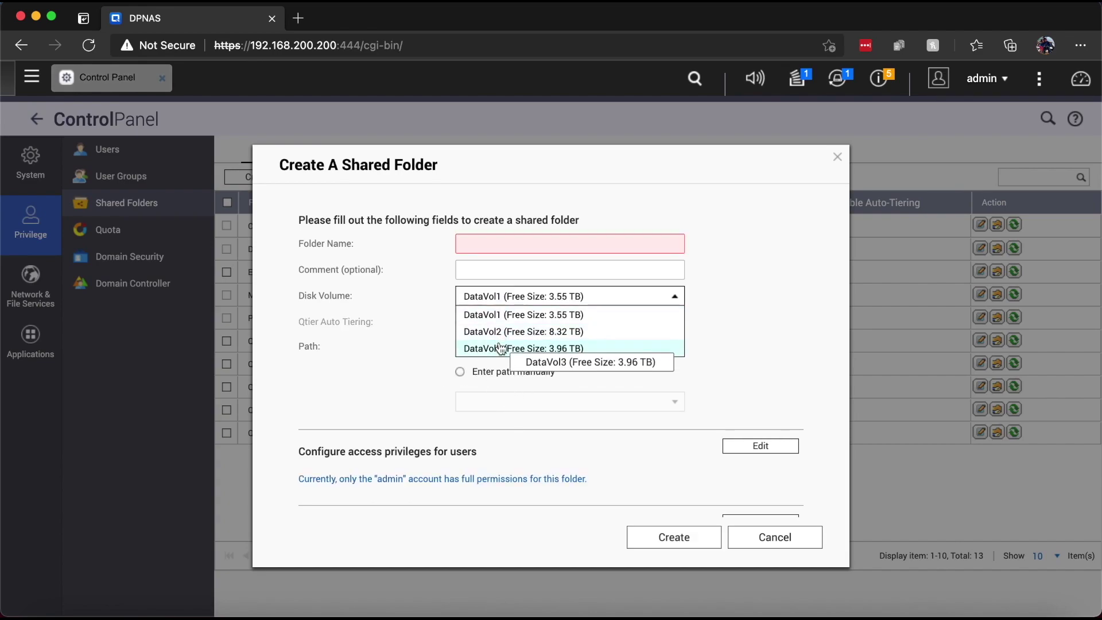
left_click(518, 434)
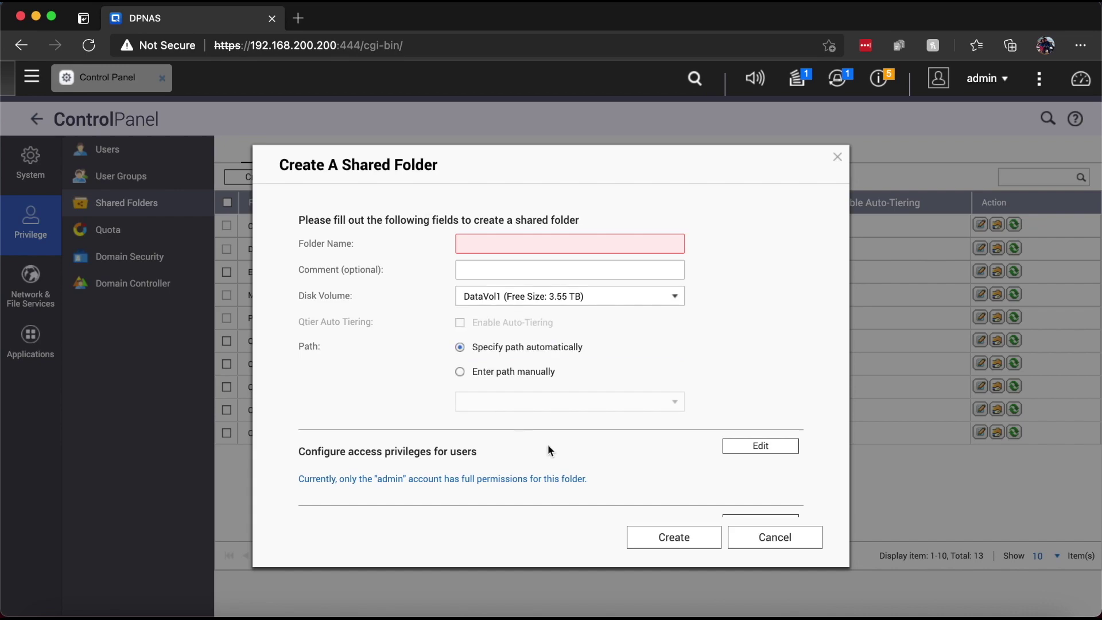
left_click(780, 537)
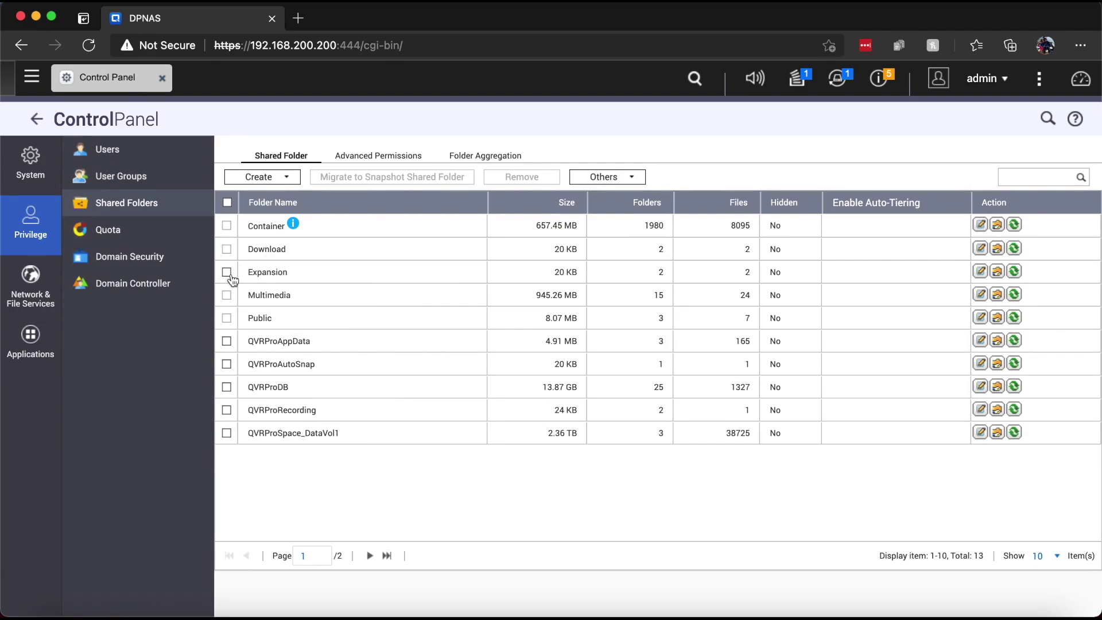
left_click(162, 78)
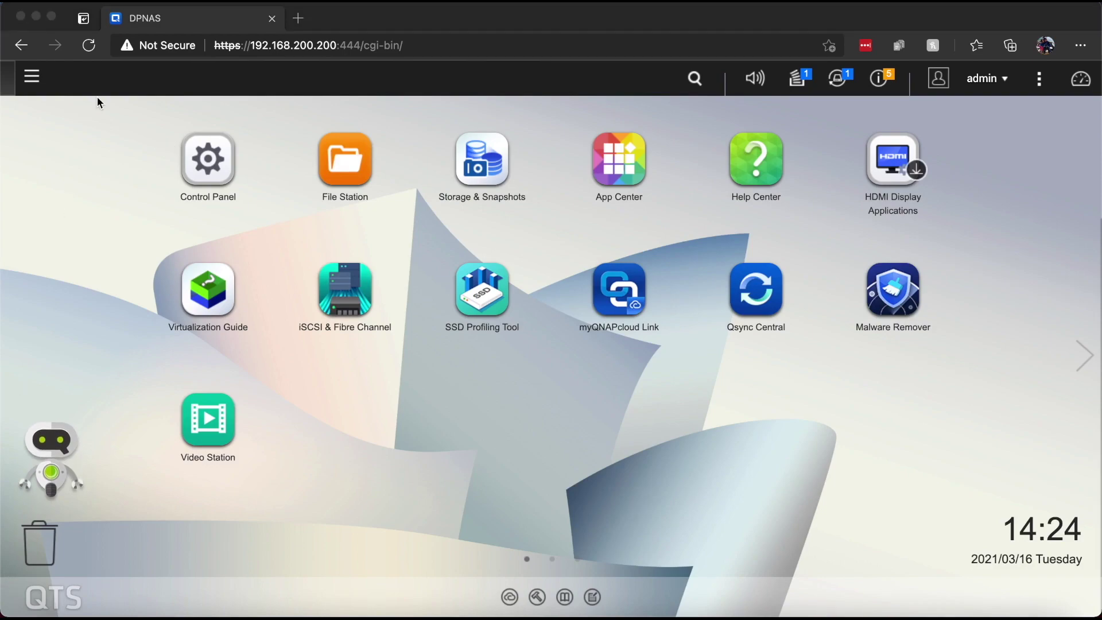
Start a Finder server connection to smb://192.168.200.200
left_click(201, 2)
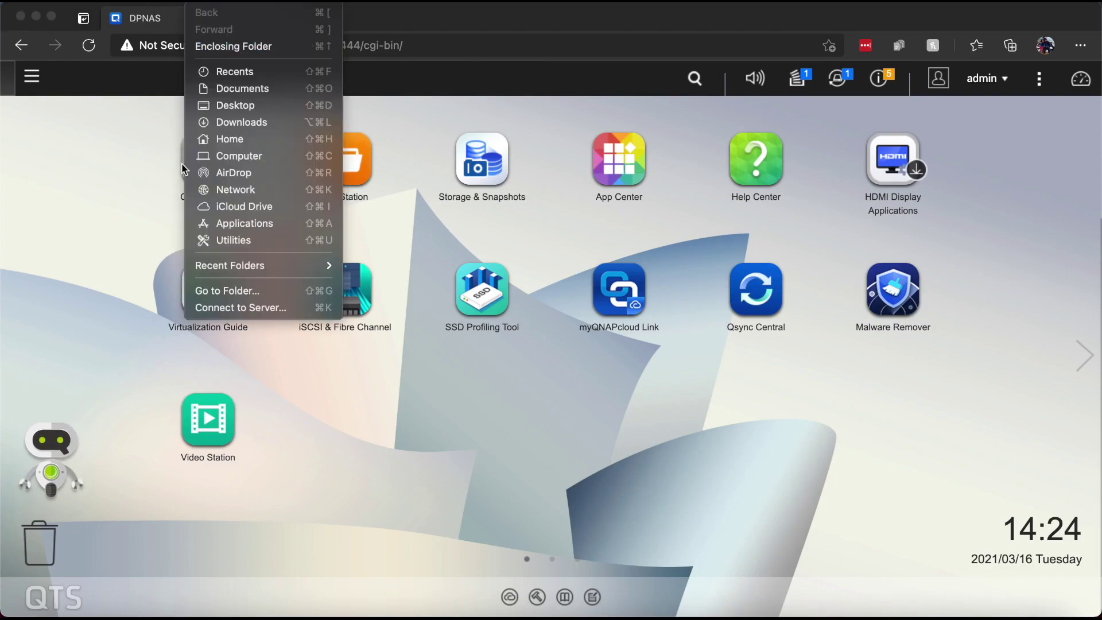
left_click(222, 308)
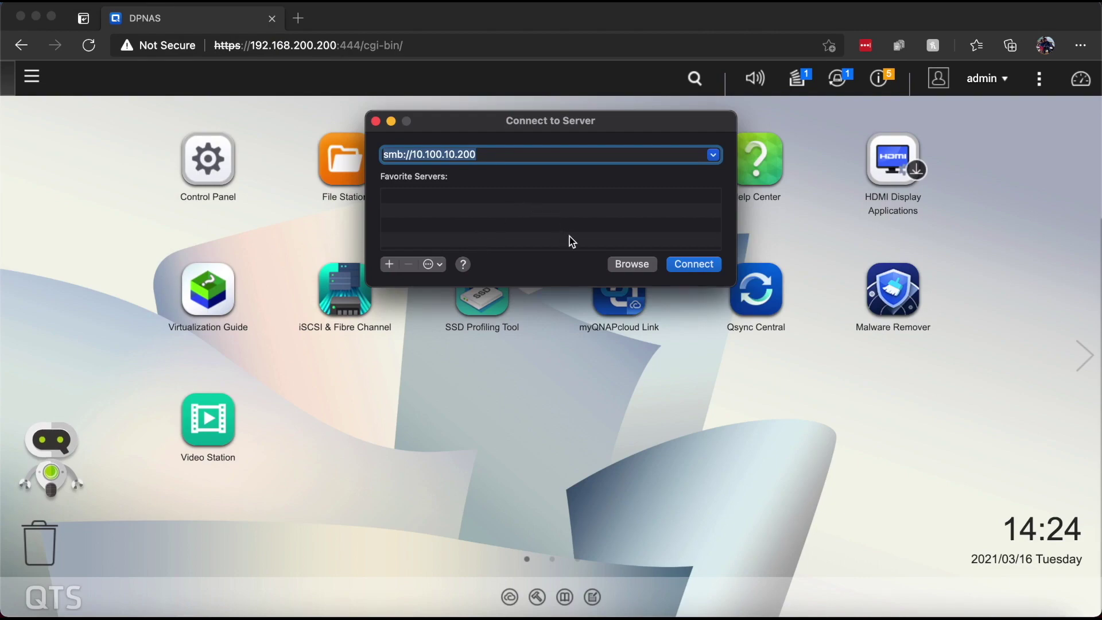
left_click(549, 154)
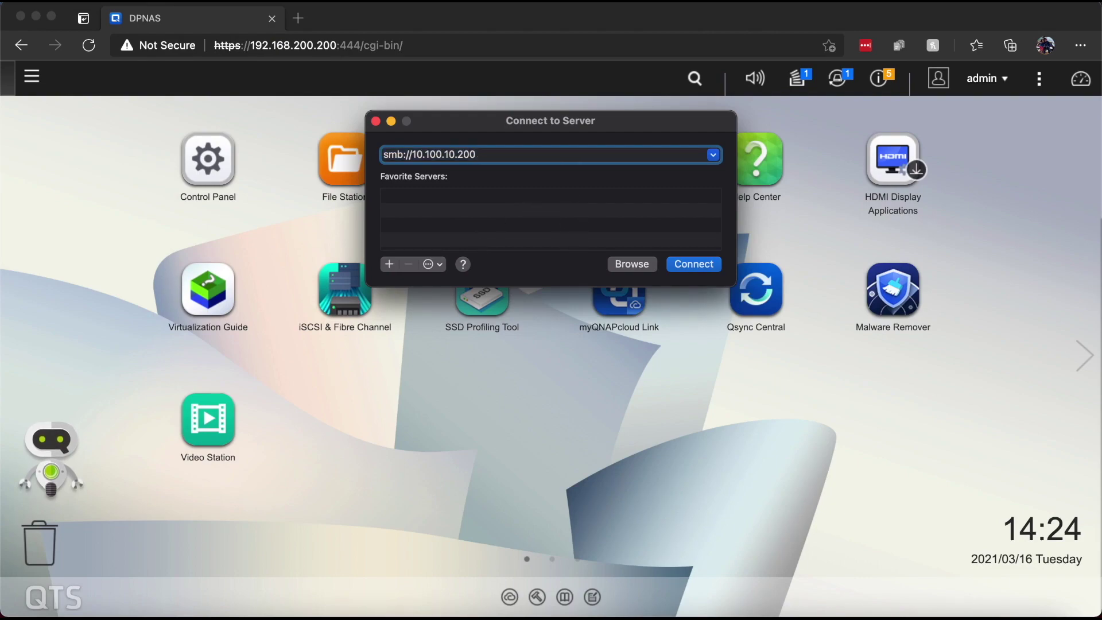
key("BackSpace")
key("BackSpace")
key("BackSpace")
key("BackSpace")
key("BackSpace")
key("BackSpace")
key("BackSpace")
key("BackSpace")
key("BackSpace")
key("BackSpace")
key("BackSpace")
key("BackSpace")
type("92.168.200.200")
key("Return")
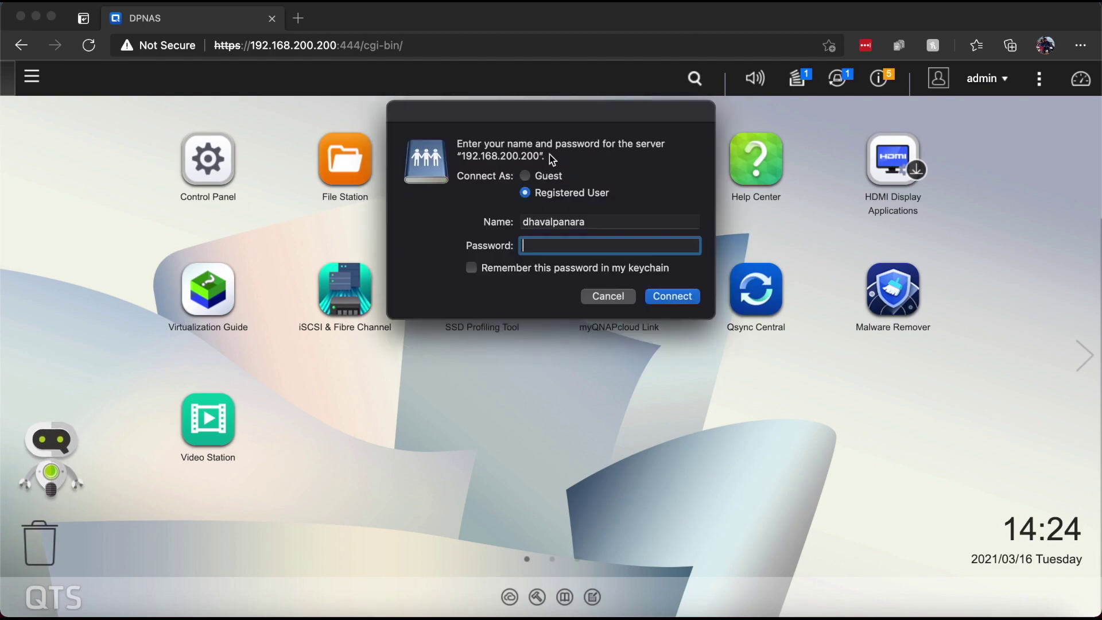
Sign in to the server as registered user admin with the account password and mount the Expansion volume
double_click(556, 221)
type("admin")
key("Tab")
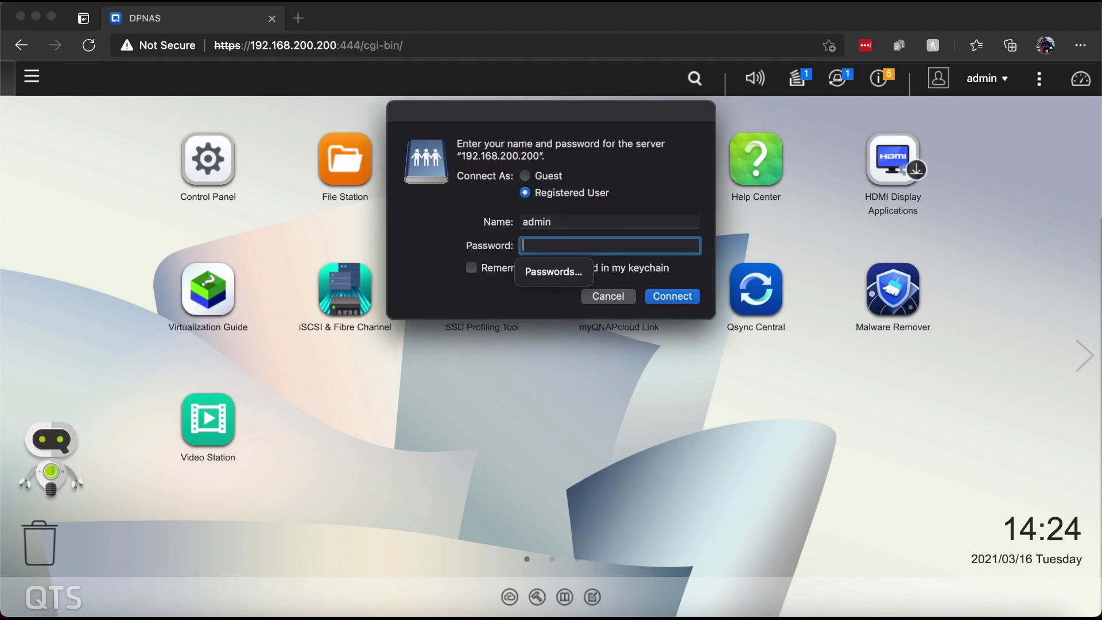
type("*")
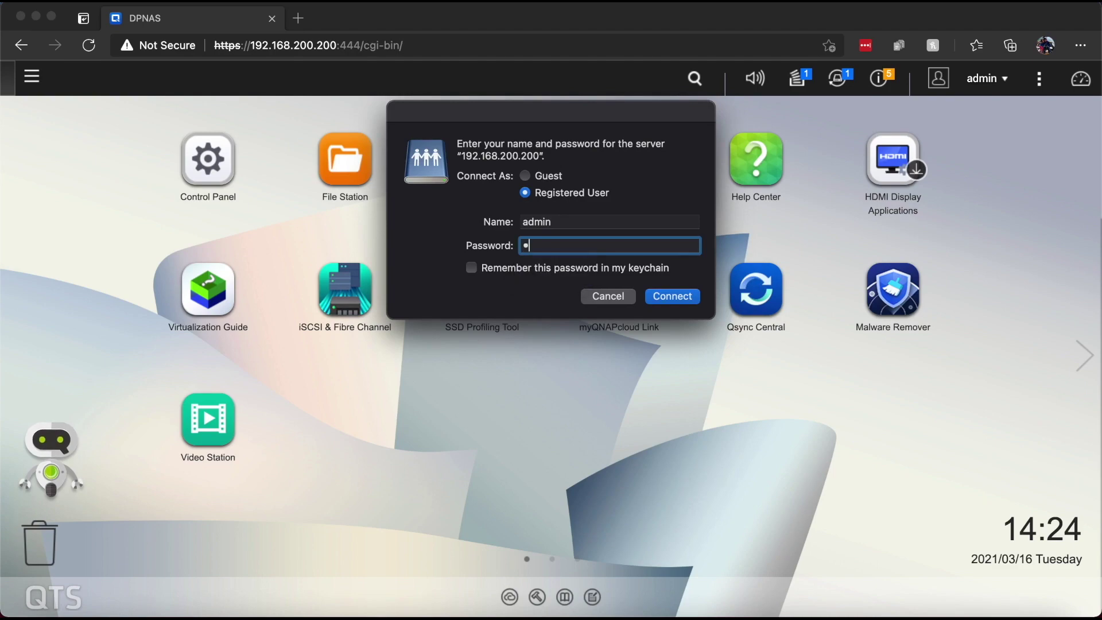
key("BackSpace")
type("*********")
key("Return")
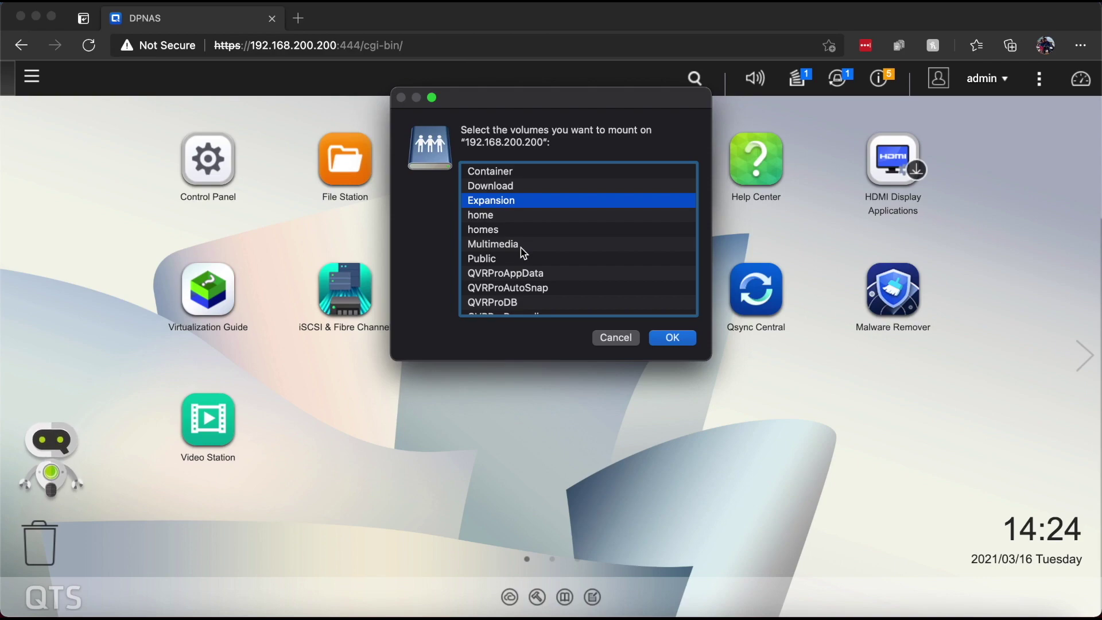
key("Return")
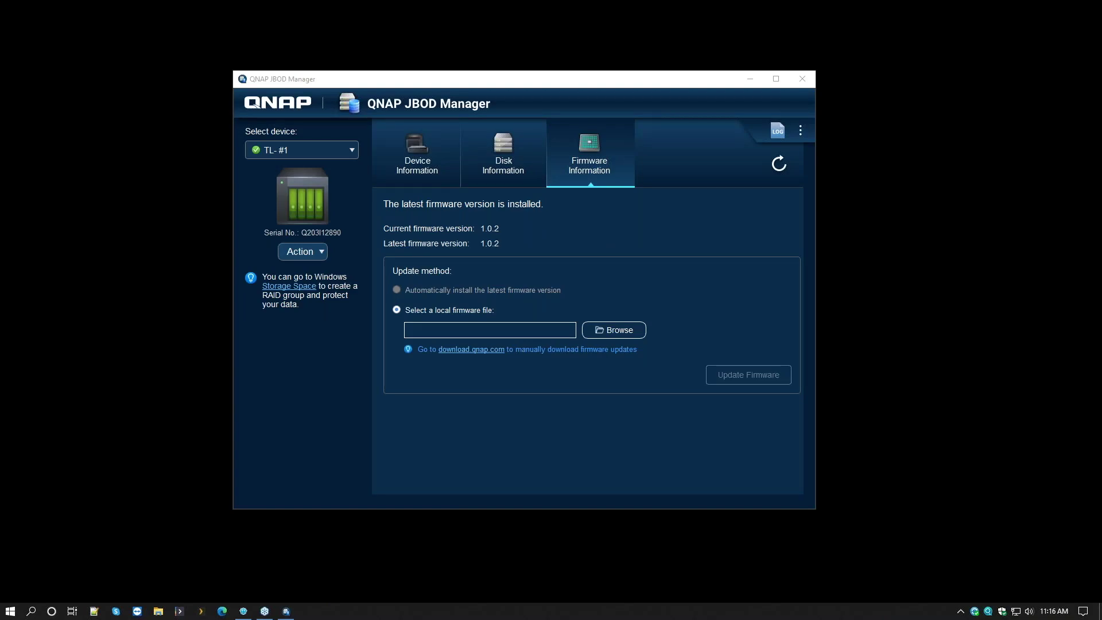
In QNAP JBOD Manager, review the enclosure's device information, its installed disks and the S.M.A.R.T. details of Disk 1
left_click(418, 165)
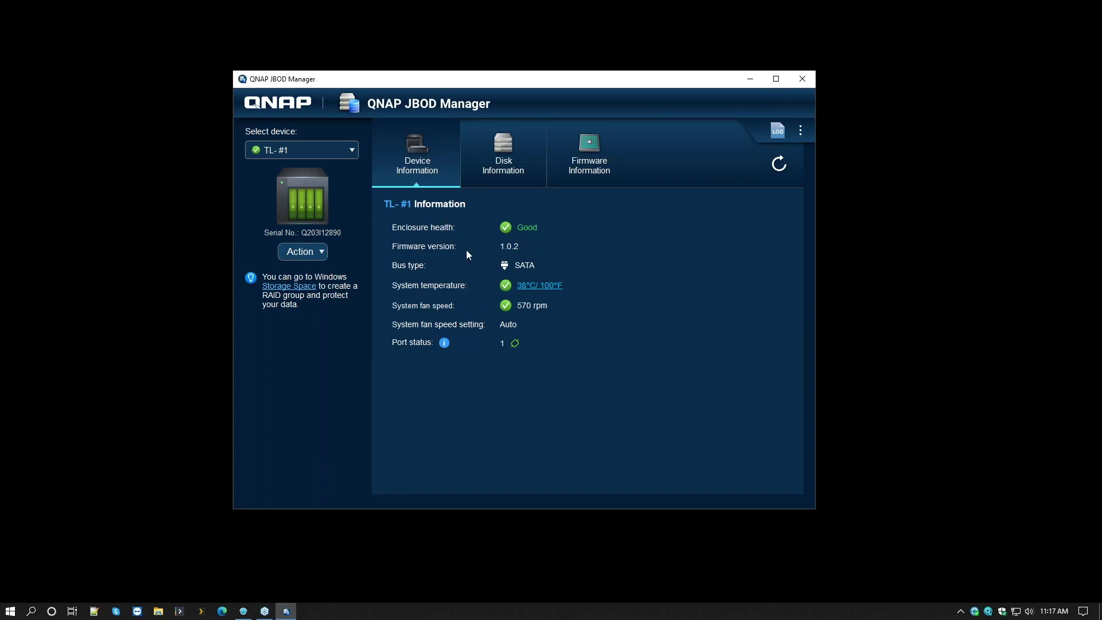
left_click(513, 158)
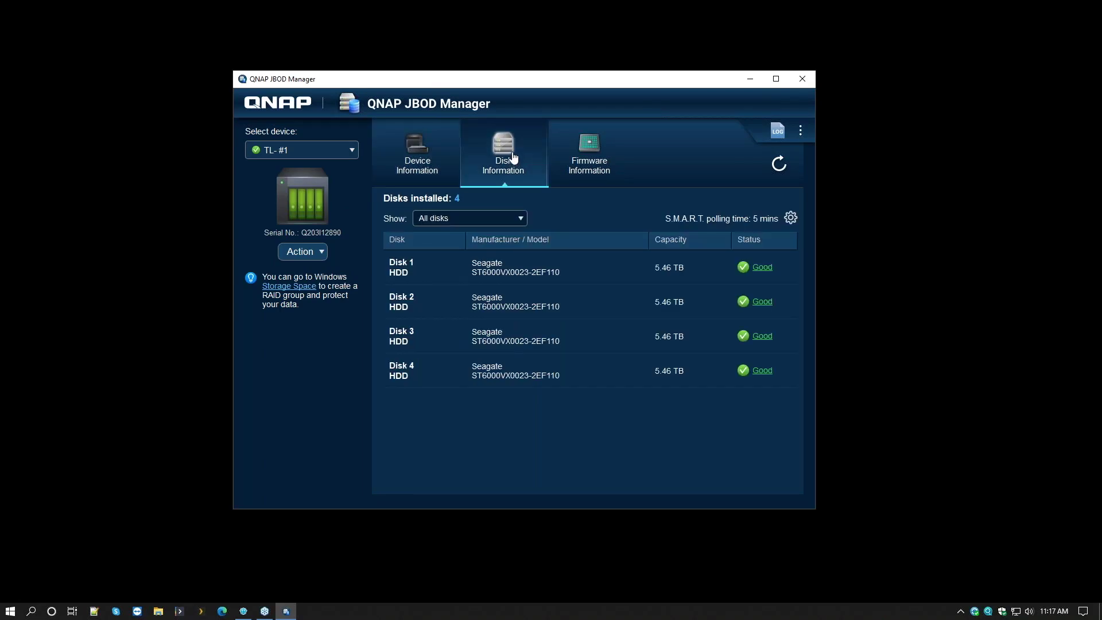
left_click(762, 267)
scroll(770, 264, "down", 3)
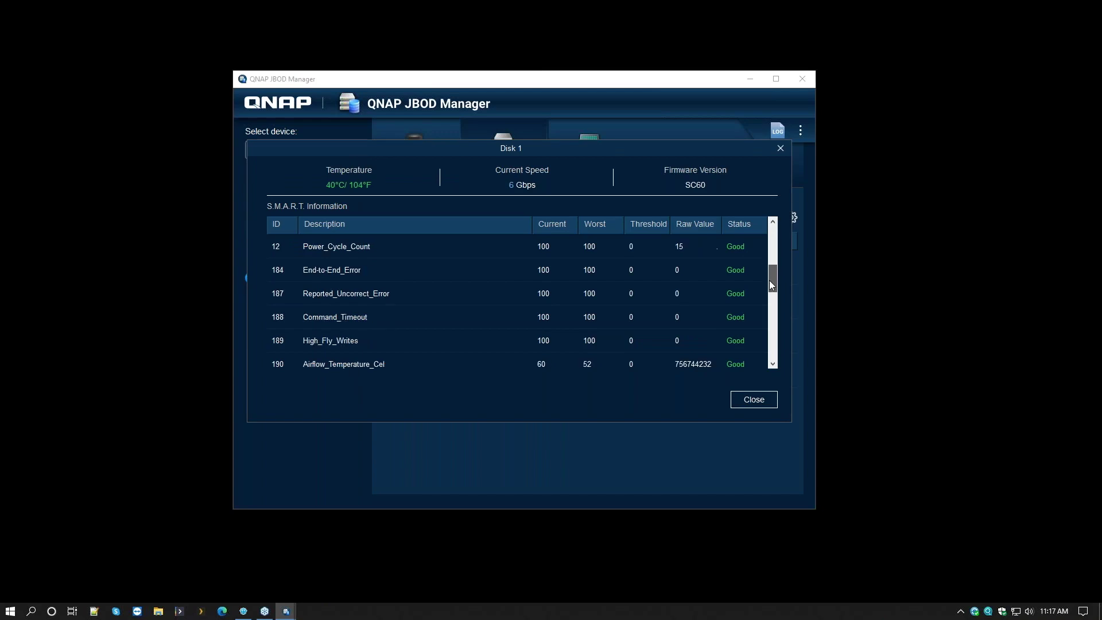
left_click_drag(773, 286, 771, 321)
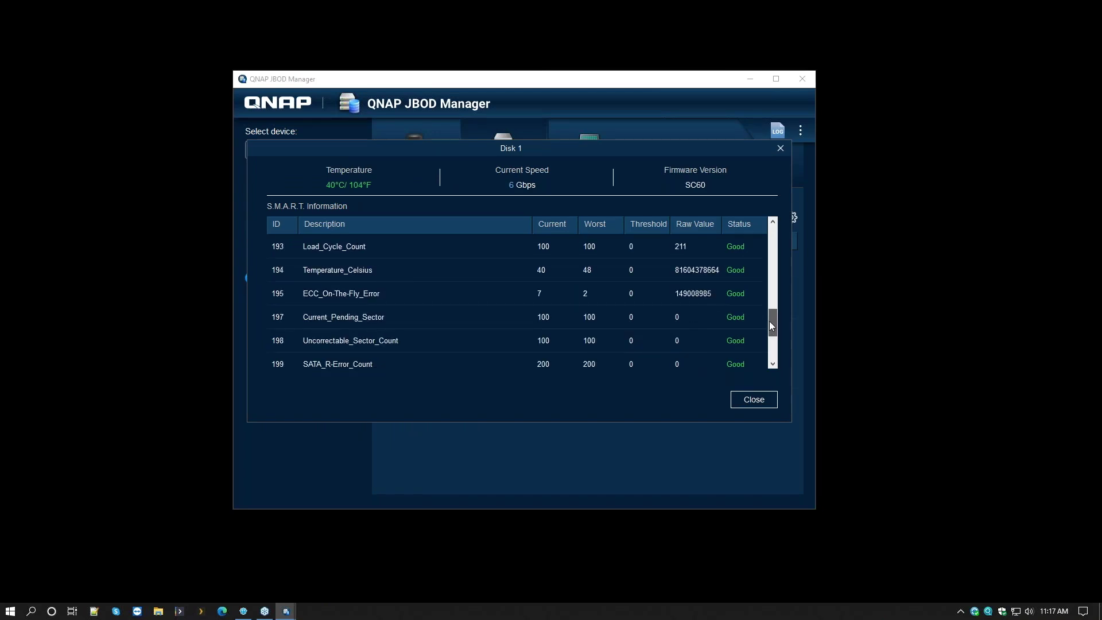
left_click(756, 402)
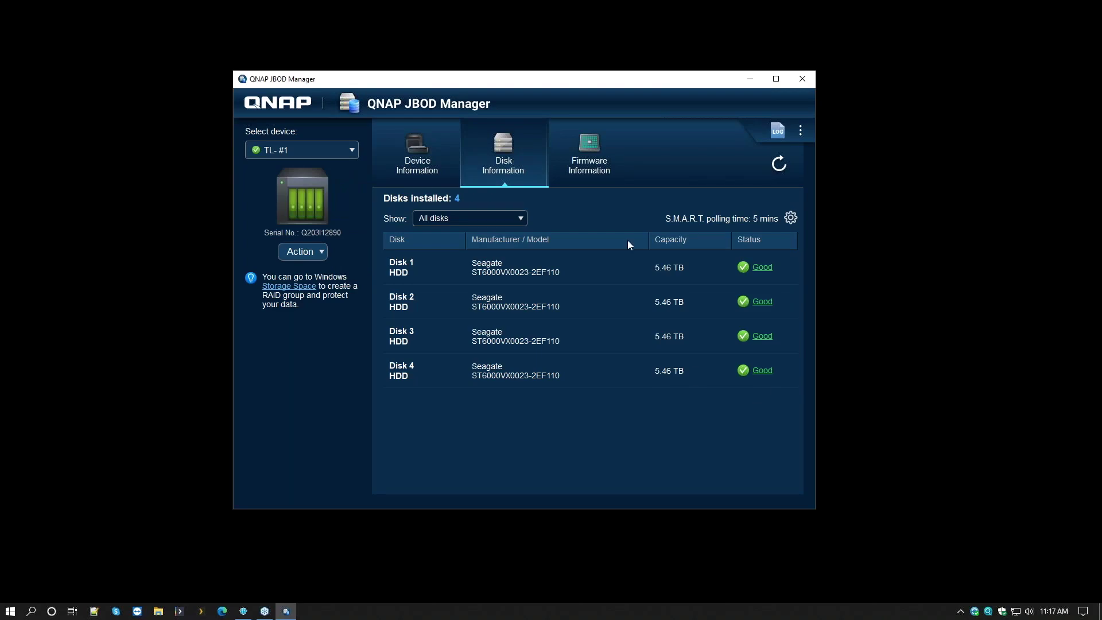
Check the enclosure's firmware information and the list of selectable devices
left_click(601, 142)
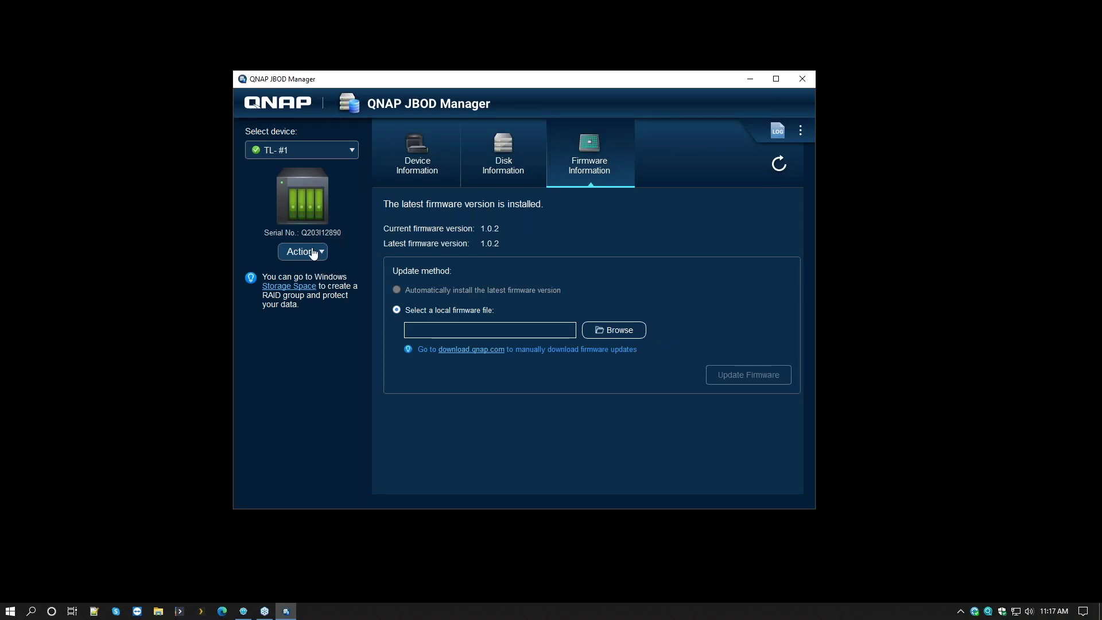
left_click(337, 150)
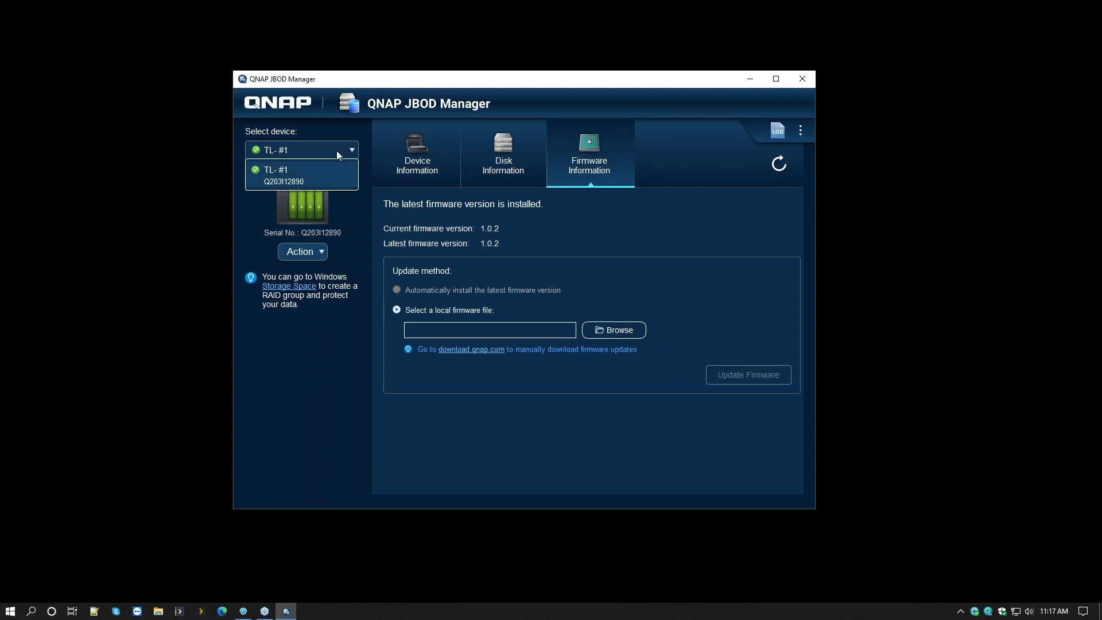
left_click(337, 151)
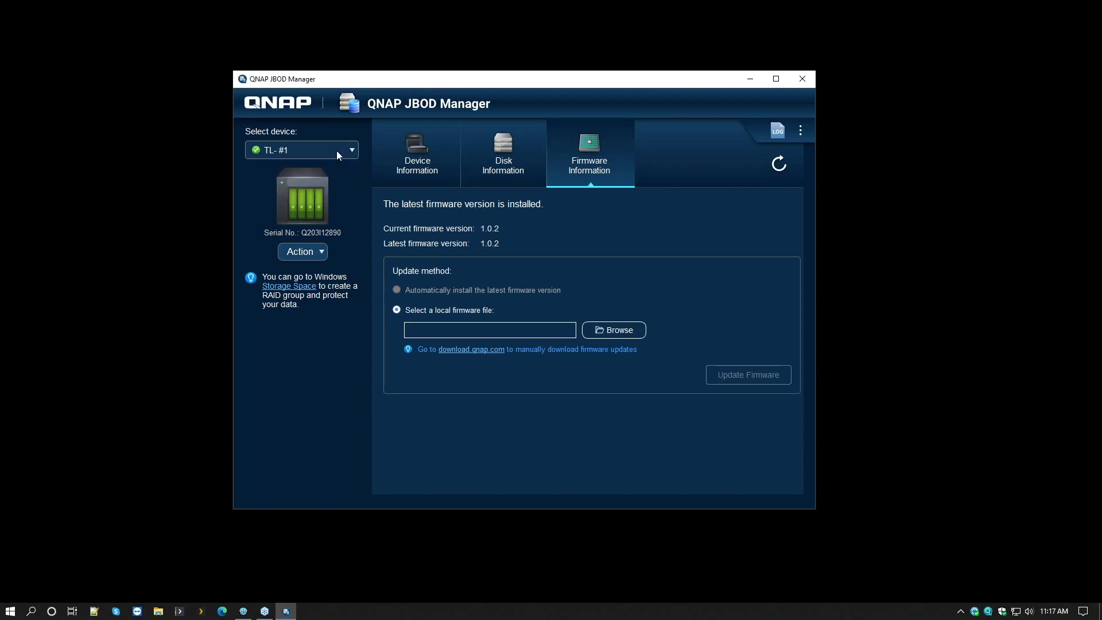
left_click(337, 150)
left_click(337, 151)
View the enclosure's SATA JBOD mapping table and its audio alert settings, without changing them
left_click(316, 254)
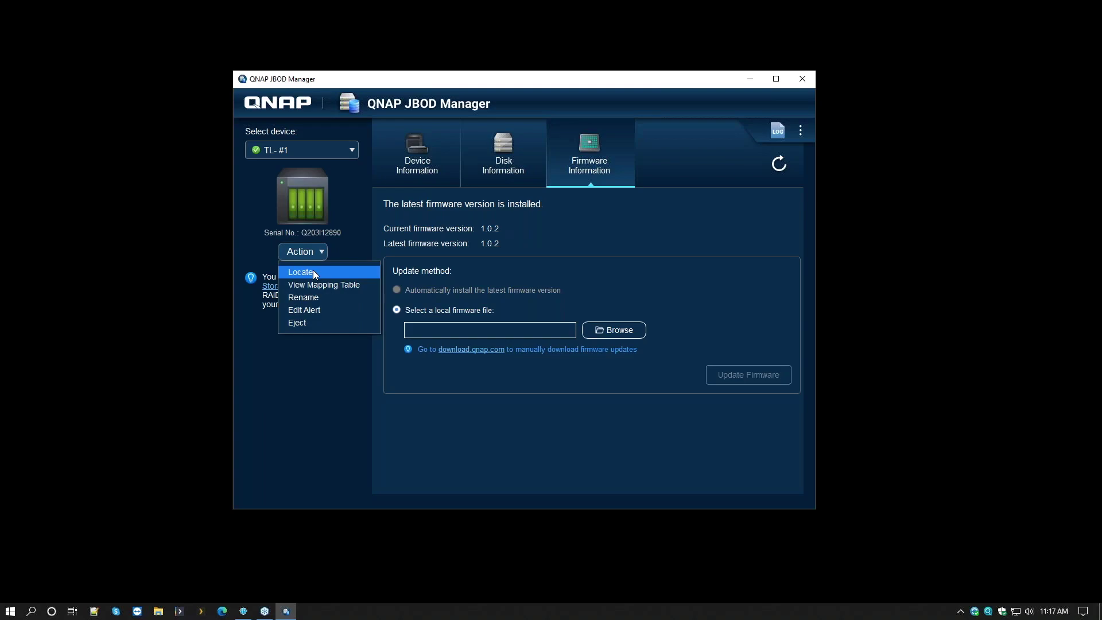
left_click(316, 286)
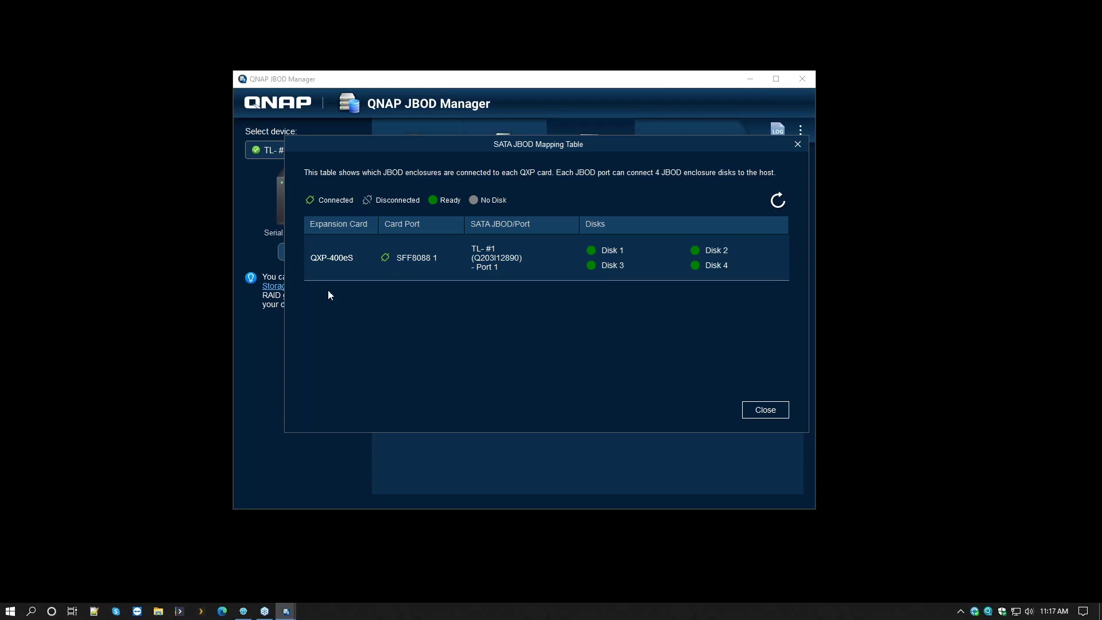
left_click(764, 410)
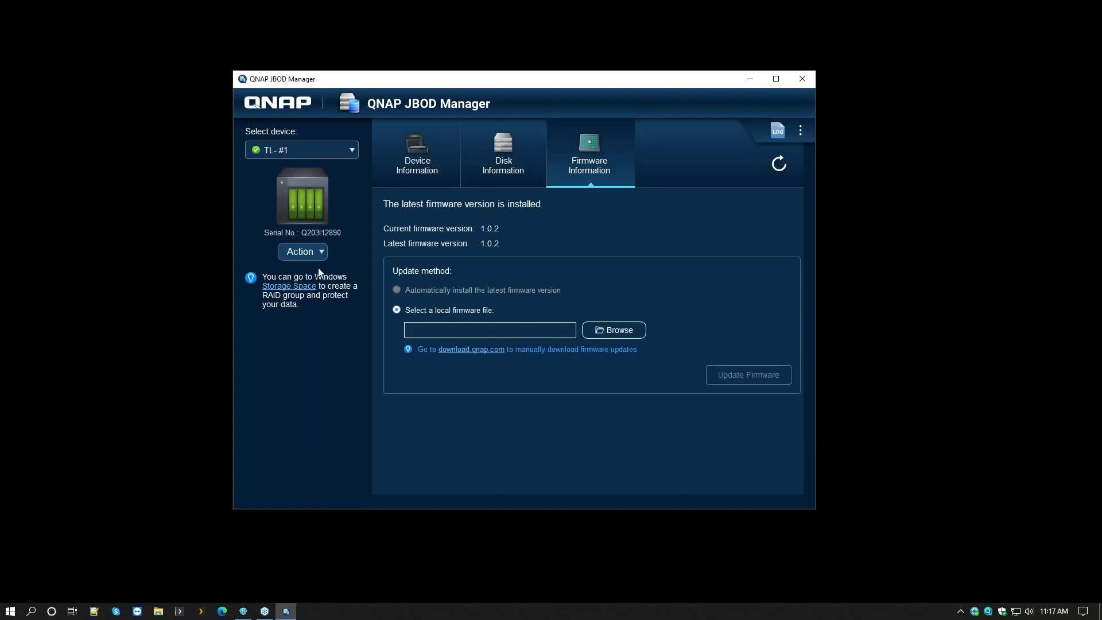
left_click(311, 252)
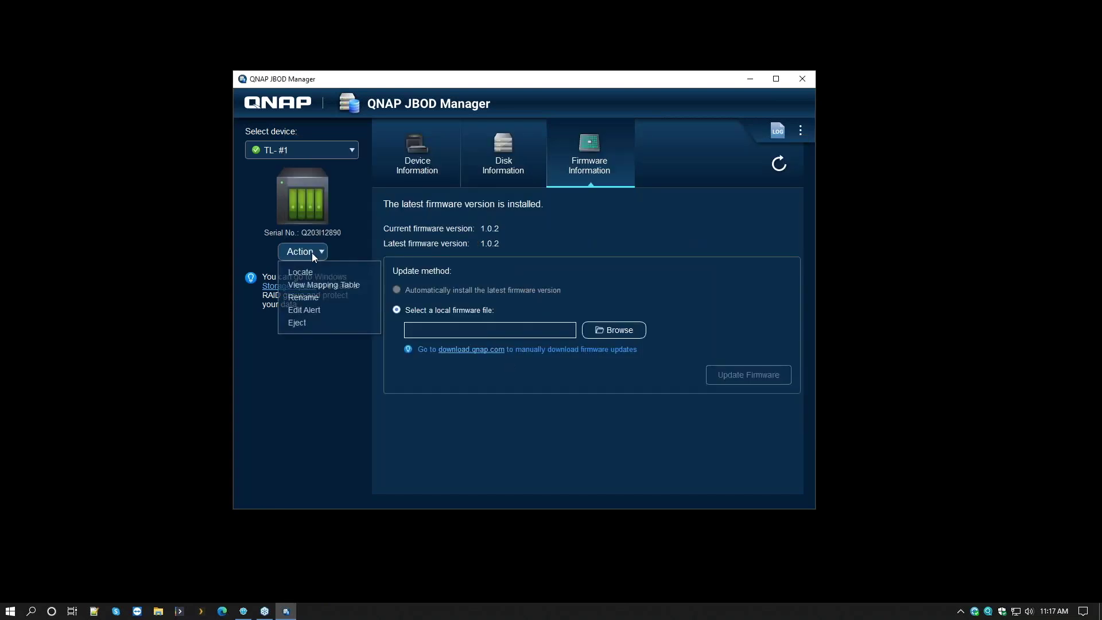
left_click(311, 310)
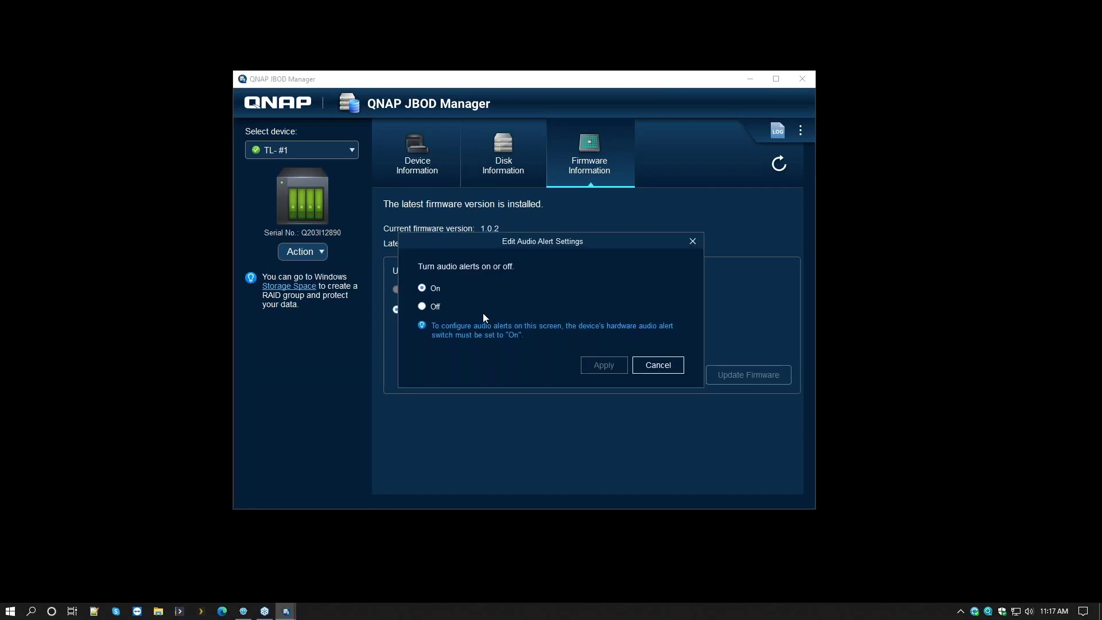
left_click(660, 374)
Check the enclosure's eject action and the drives listed under Windows' Safely Remove Hardware, without ejecting anything
left_click(306, 256)
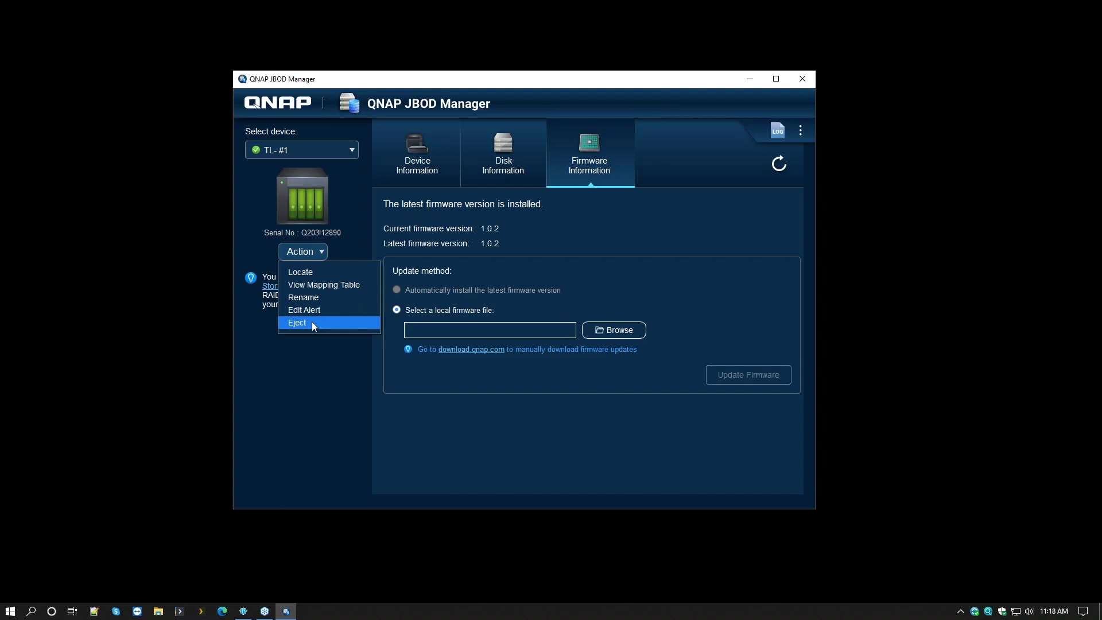
left_click(473, 476)
left_click(960, 610)
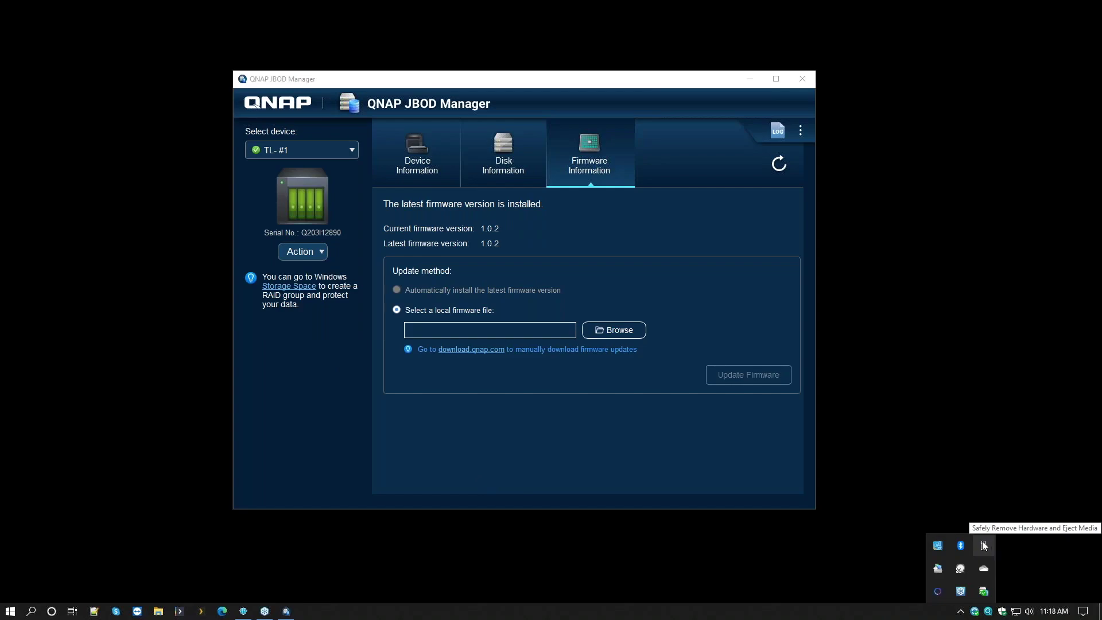
left_click(982, 548)
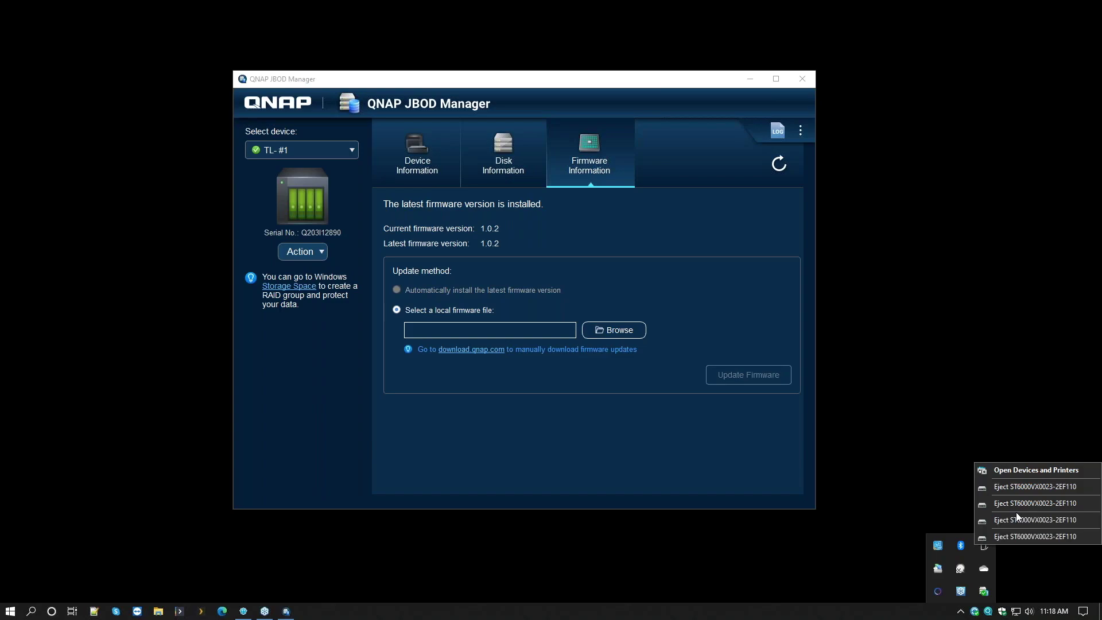
left_click(643, 488)
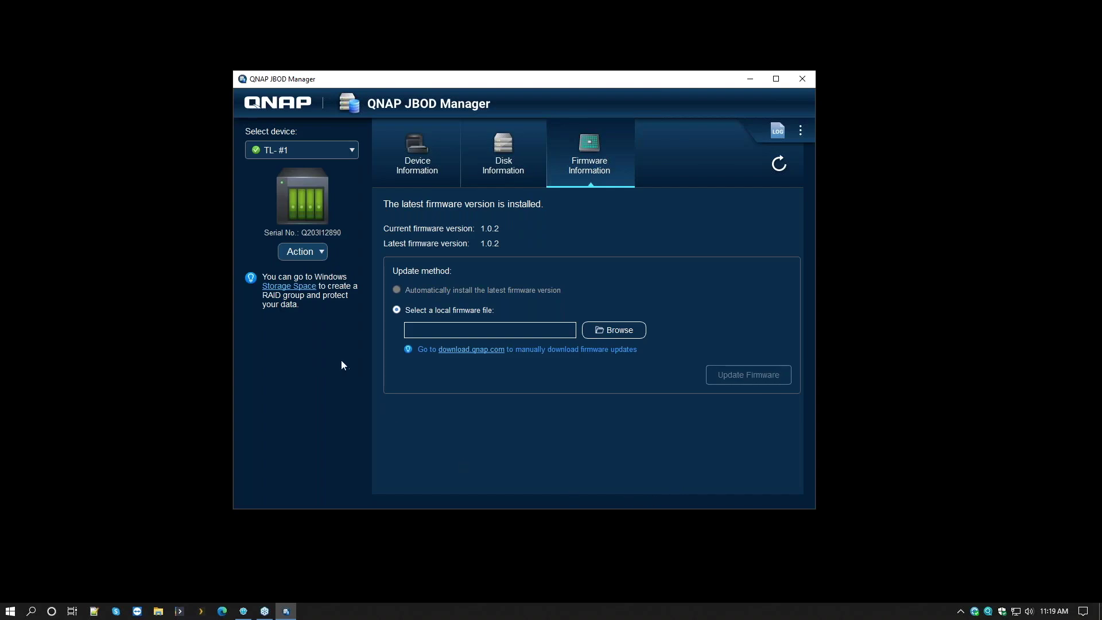
Open Windows Storage Spaces from the enclosure's RAID group hint and bring its window to the front
left_click(300, 291)
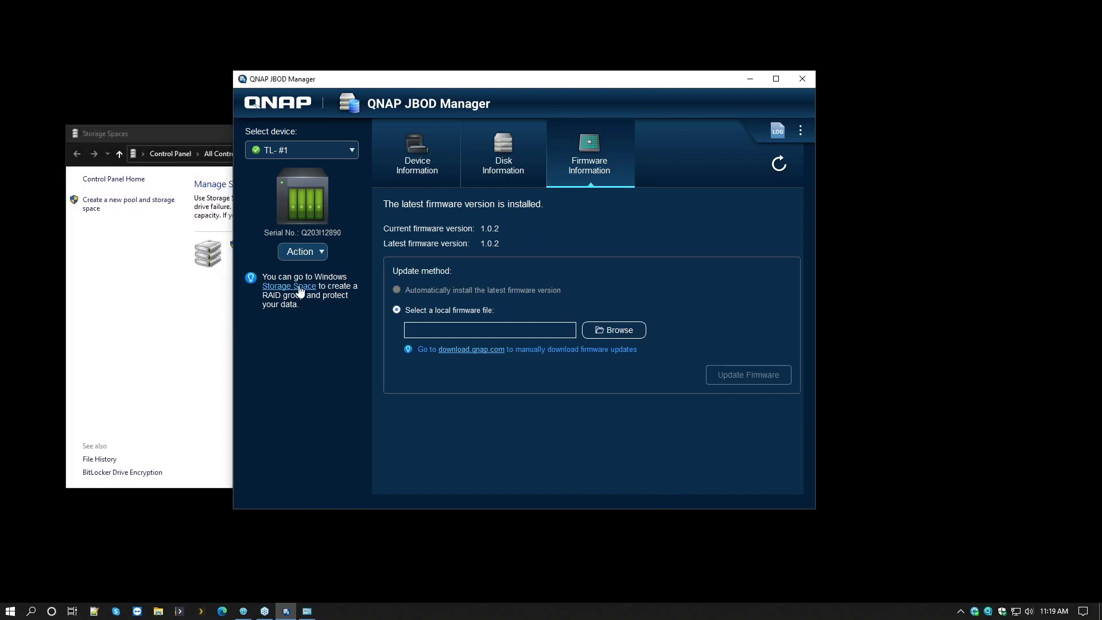
left_click(178, 306)
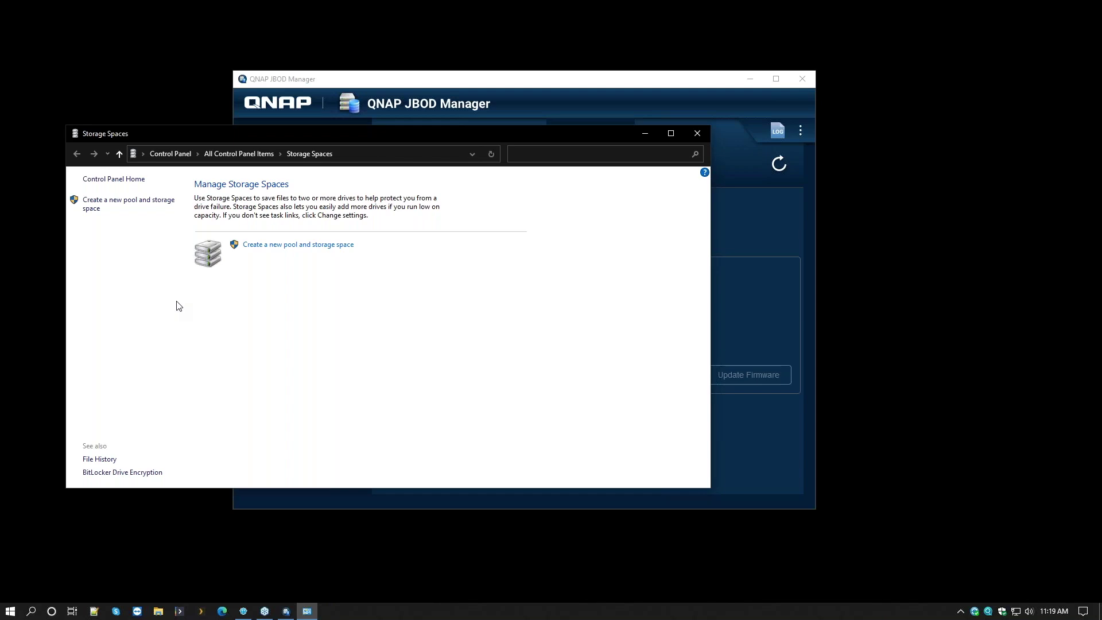
Open Windows' disk partitioning tool, initialize Disks 0 through 3 with the GPT partition style, and maximize the window
left_click(12, 611)
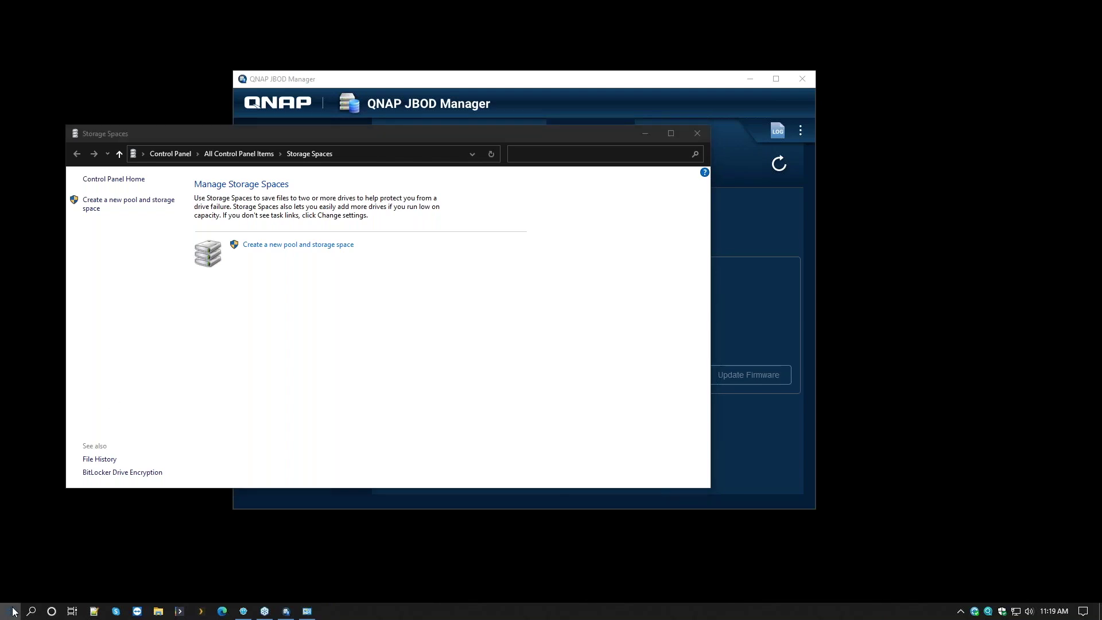
type("disk")
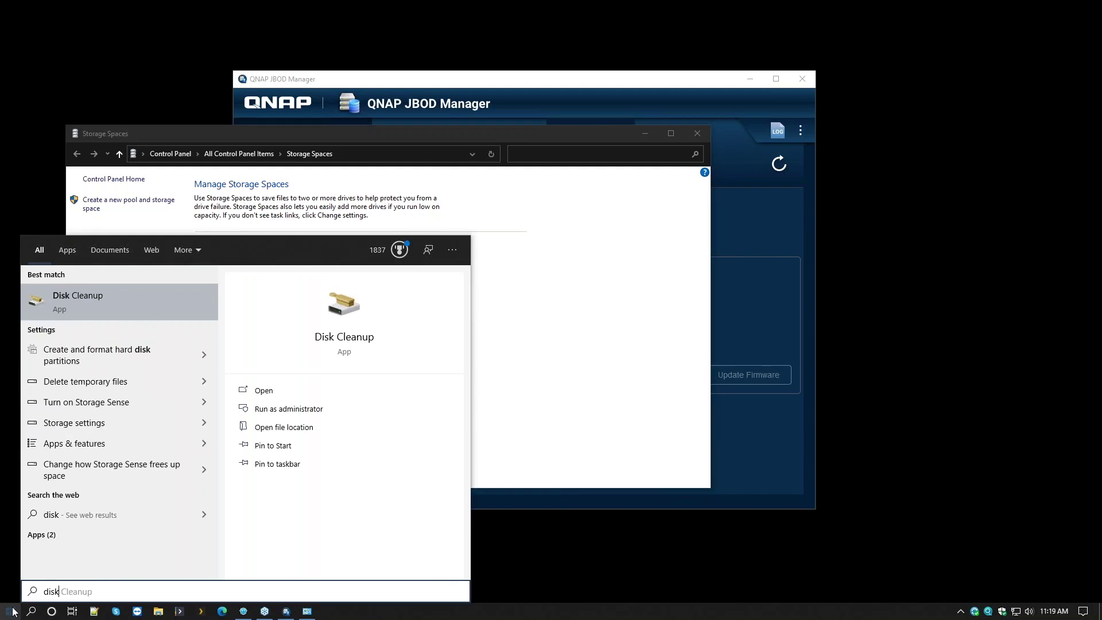
key("Down")
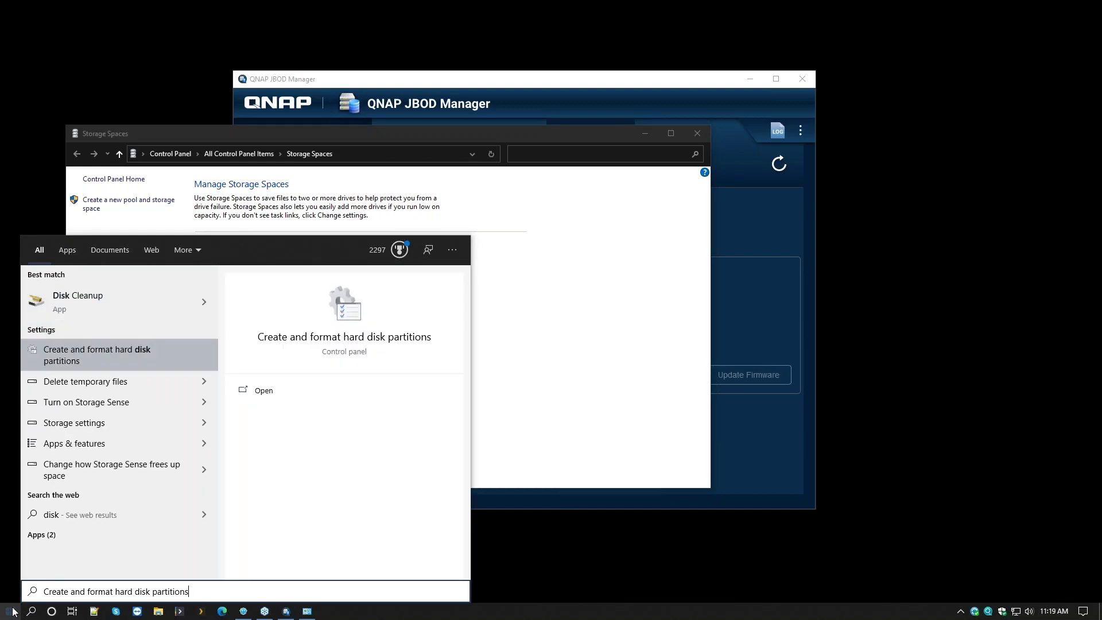
key("Return")
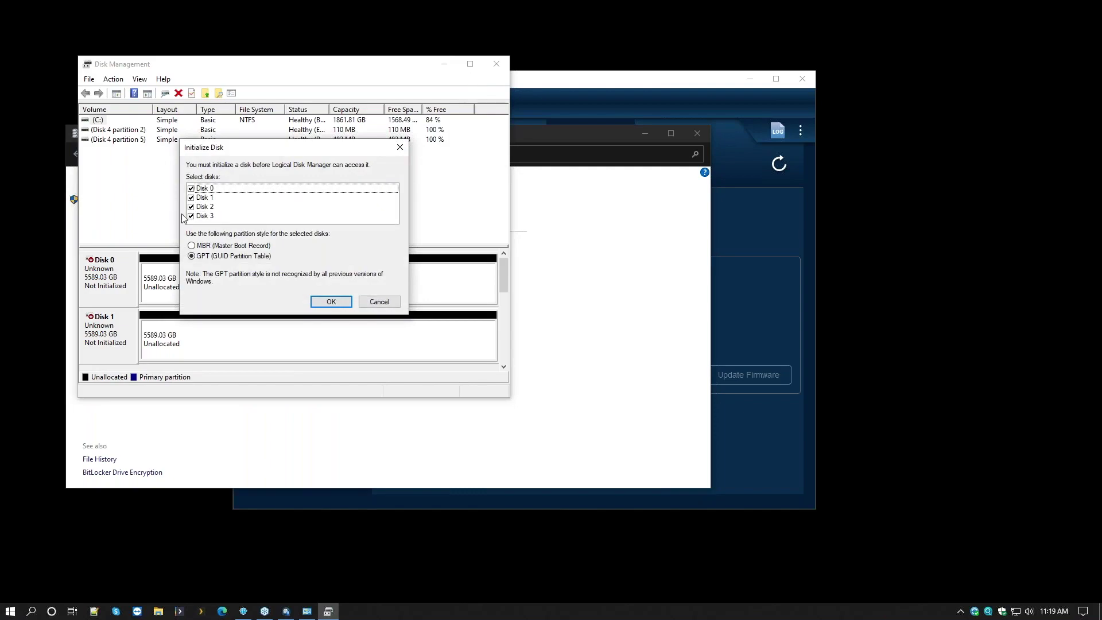
left_click(323, 303)
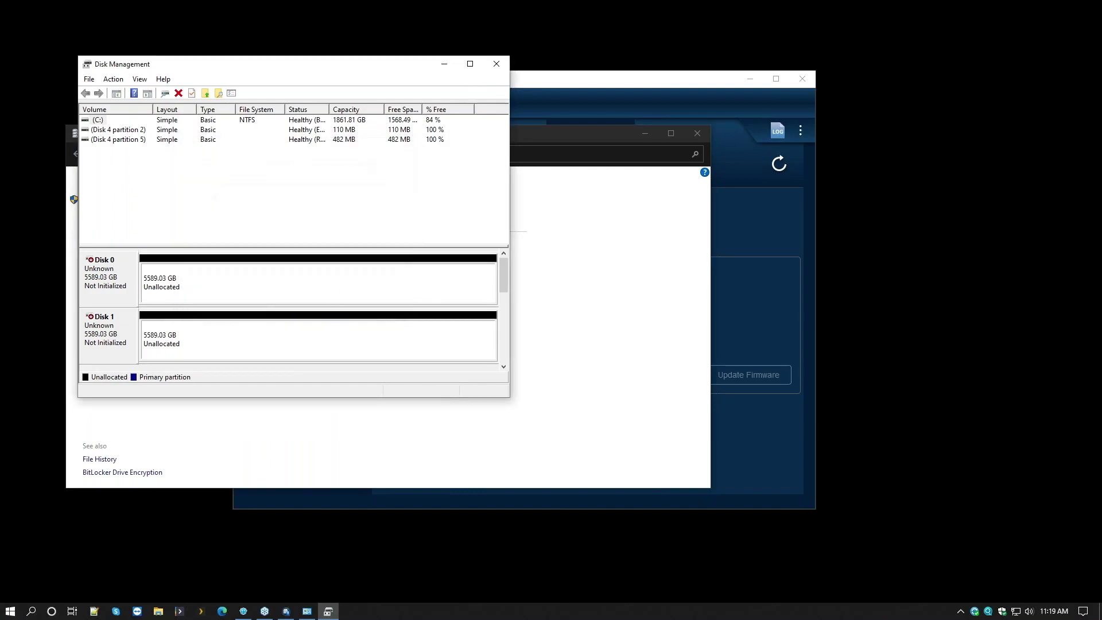
left_click(471, 64)
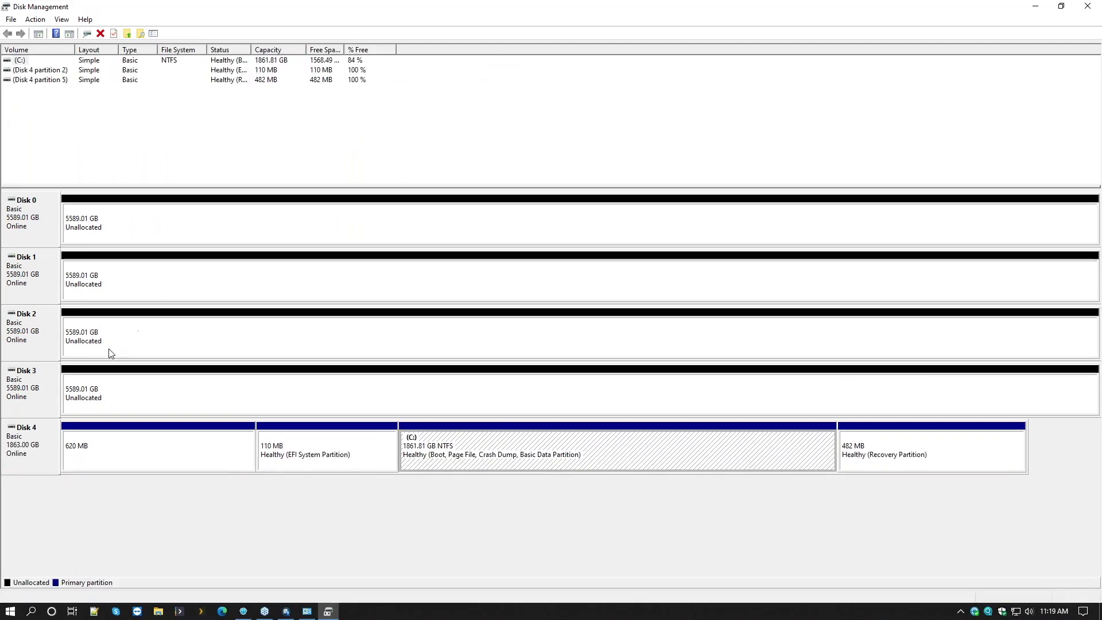
Check the volume and conversion options offered for Disk 3 without applying any
left_click(41, 390)
right_click(40, 391)
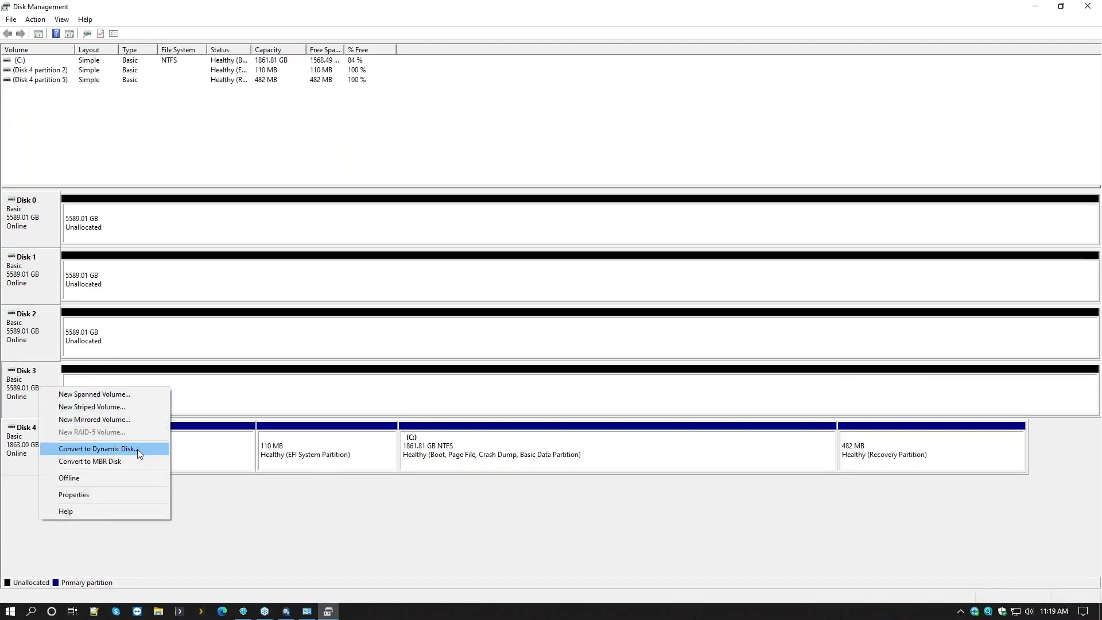
left_click(238, 392)
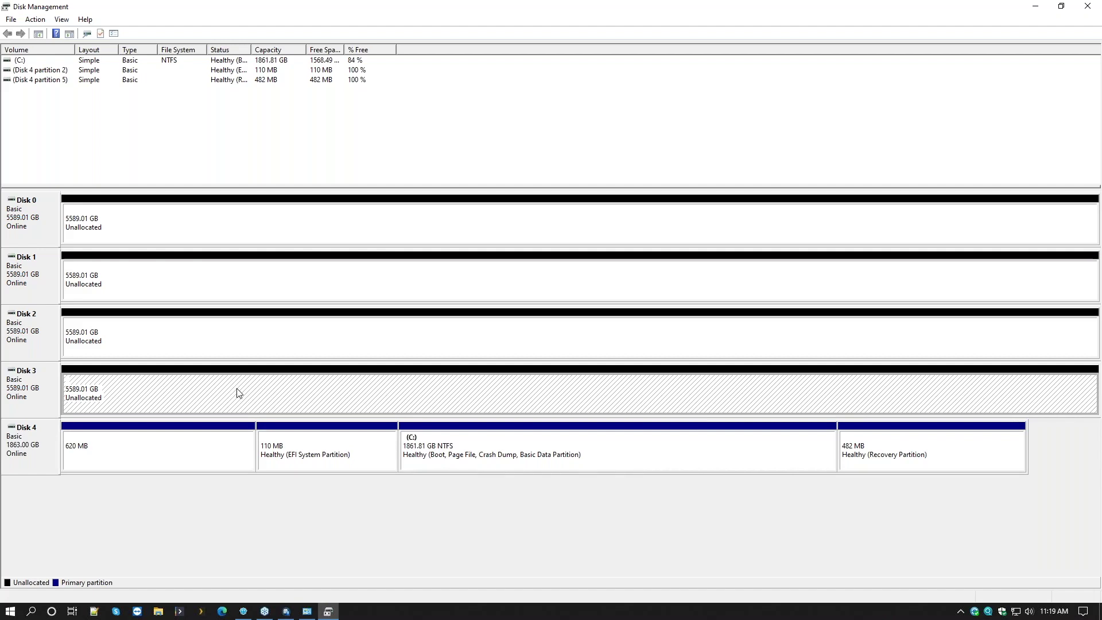
Preview the New Simple Volume wizard for Disk 3 up to drive letter assignment, without creating a volume, and close Disk Management
right_click(239, 393)
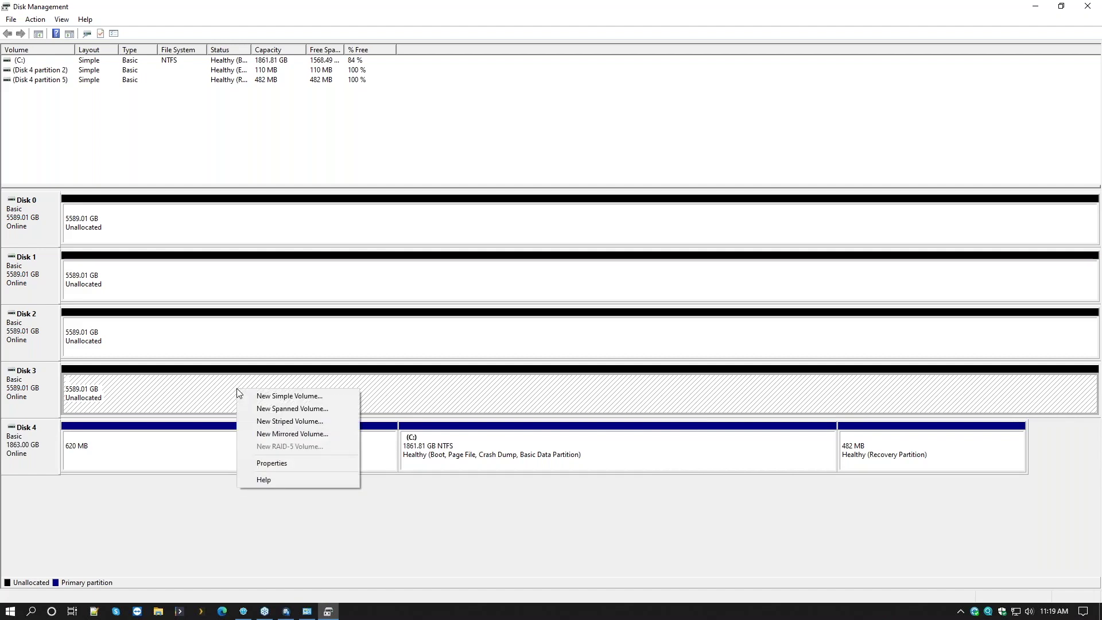
left_click(272, 395)
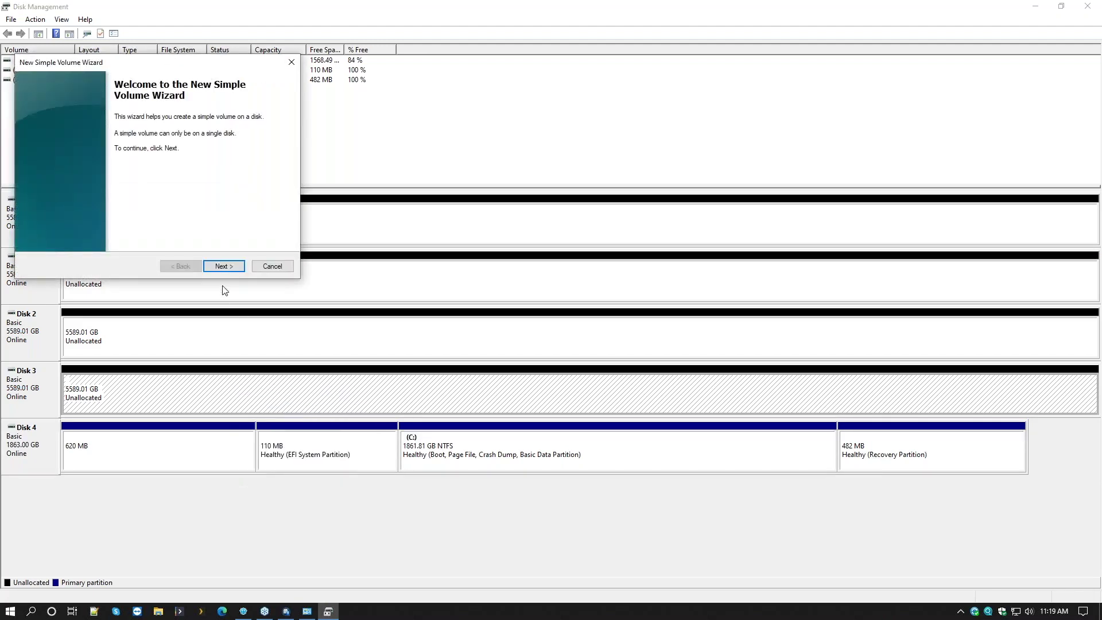
left_click(221, 268)
left_click(219, 269)
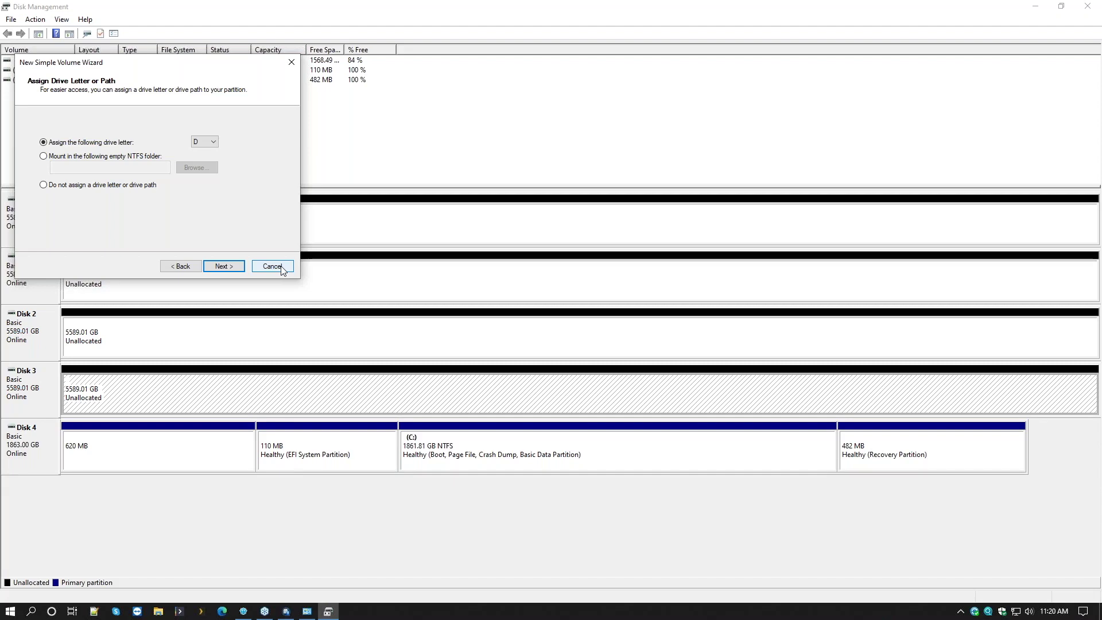
left_click(282, 267)
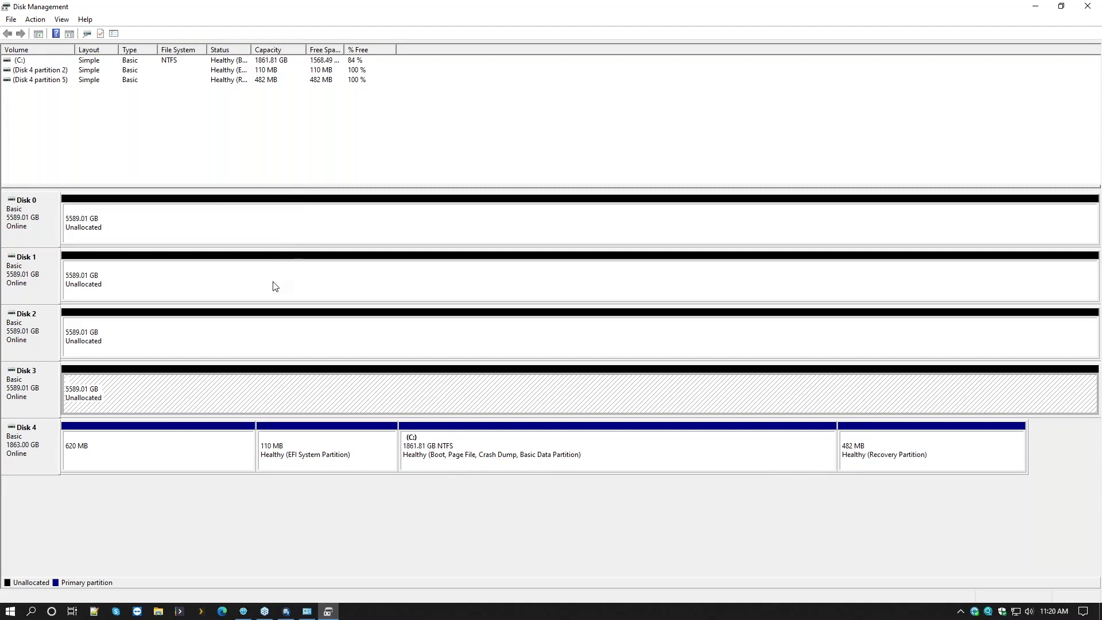
left_click(1091, 4)
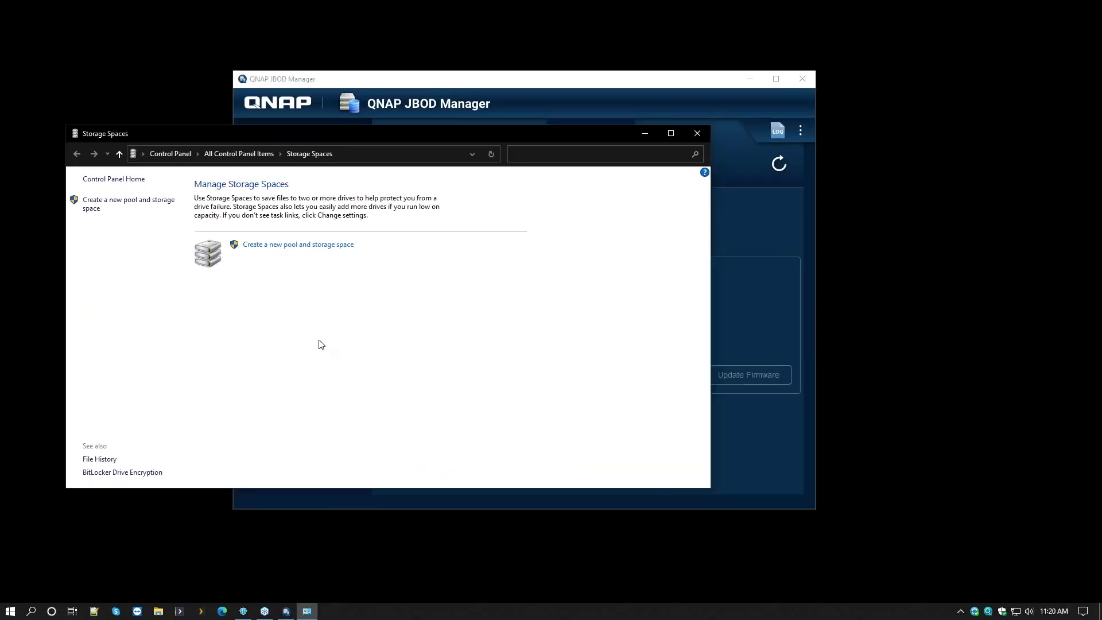
Create a new storage pool from the four unformatted drives, Disks 0 through 3
left_click(304, 247)
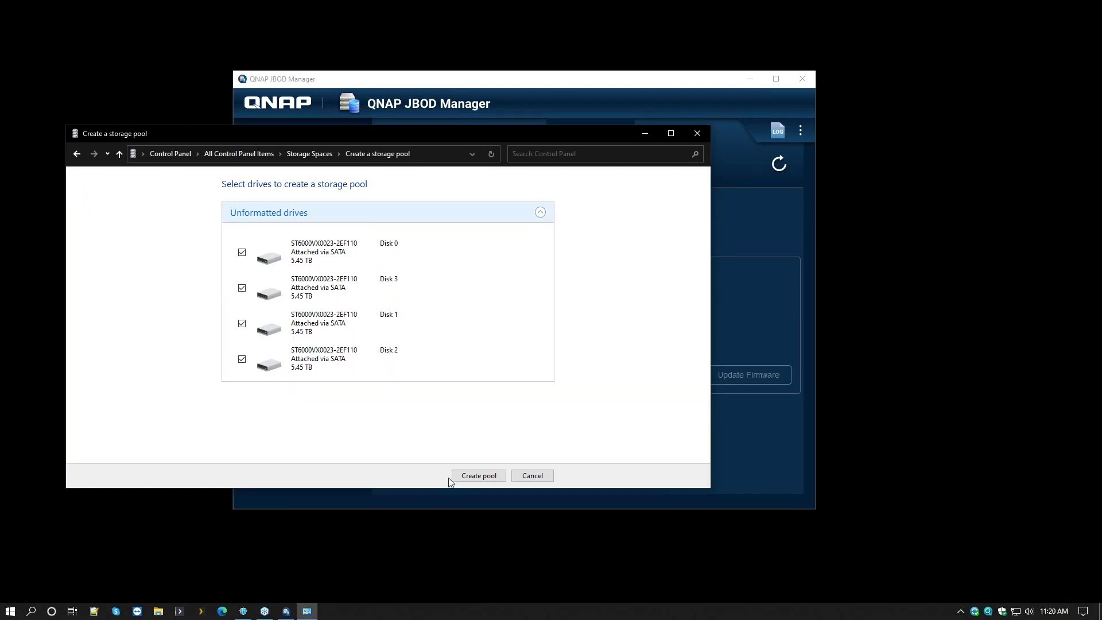
left_click(477, 476)
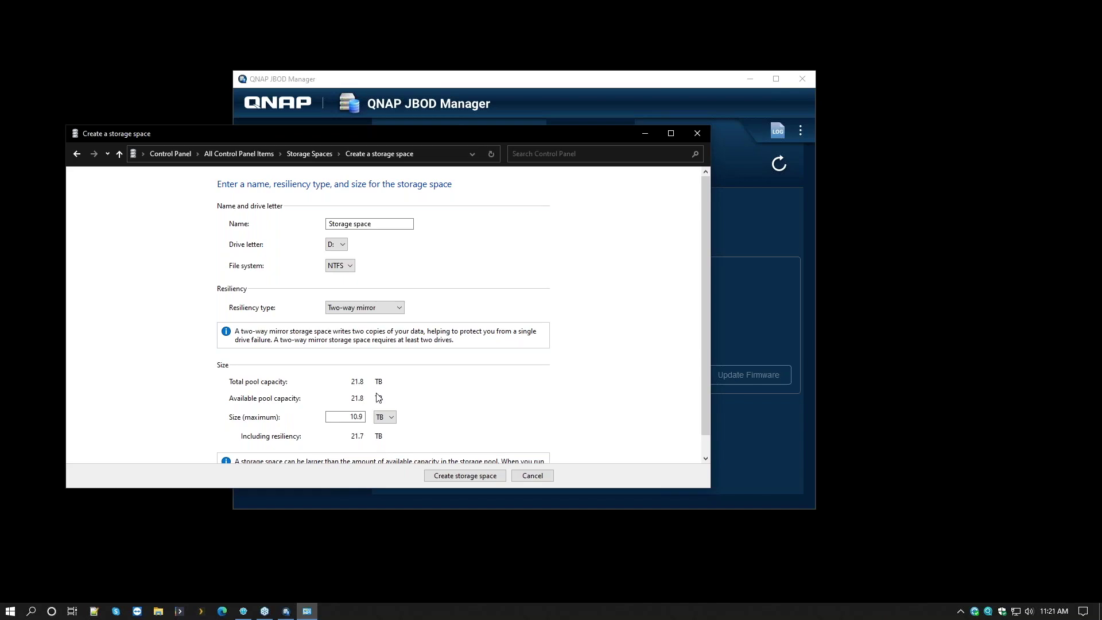
Switch to QNAP JBOD Manager to check the enclosure's disk information, and return to the storage space settings
left_click(534, 93)
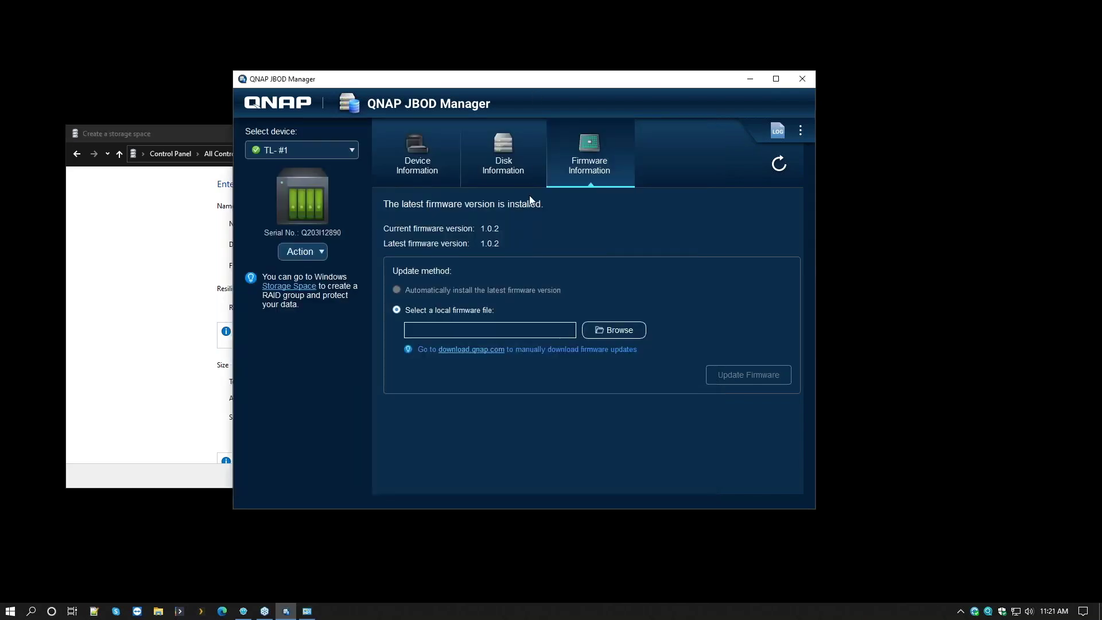
left_click(505, 158)
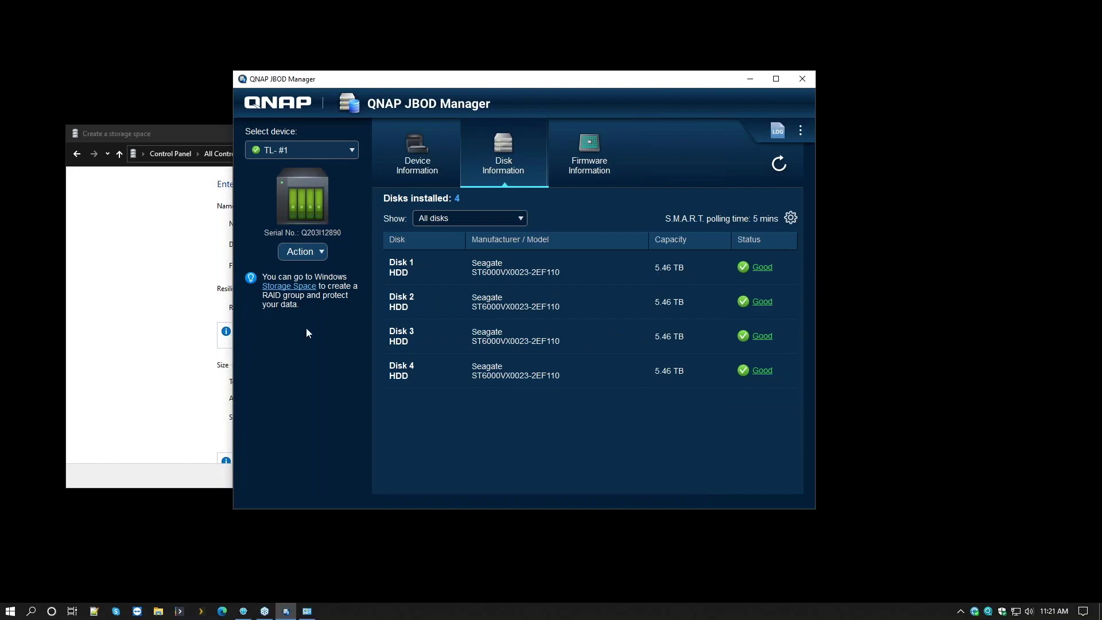
left_click(153, 328)
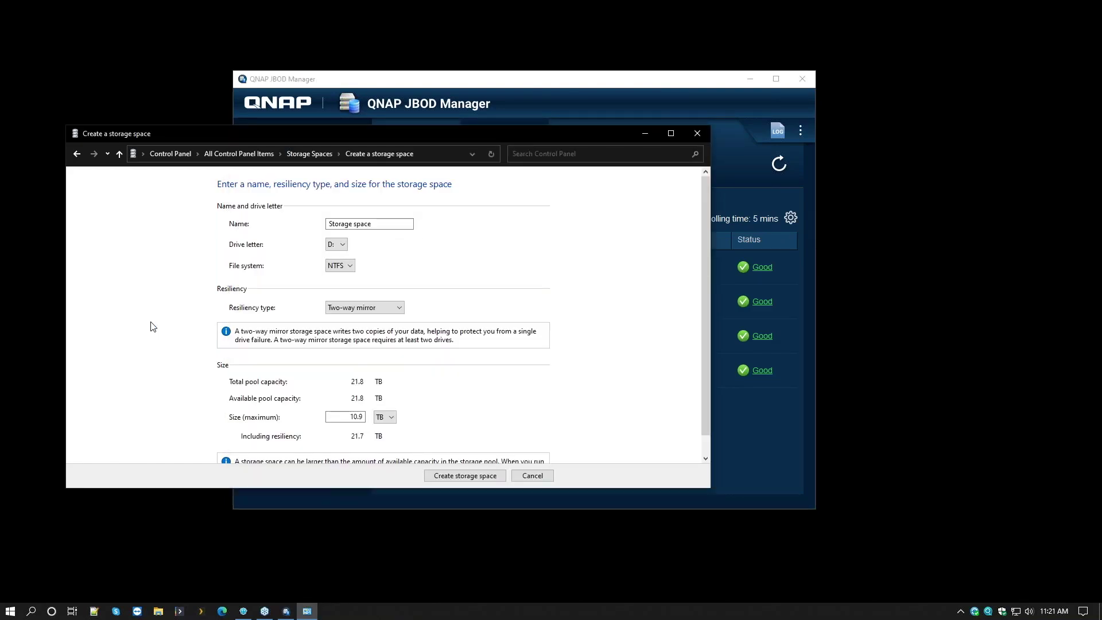
Compare the Simple, Two-way mirror, Three-way mirror and Parity resiliency types, returning to Two-way mirror
left_click(345, 312)
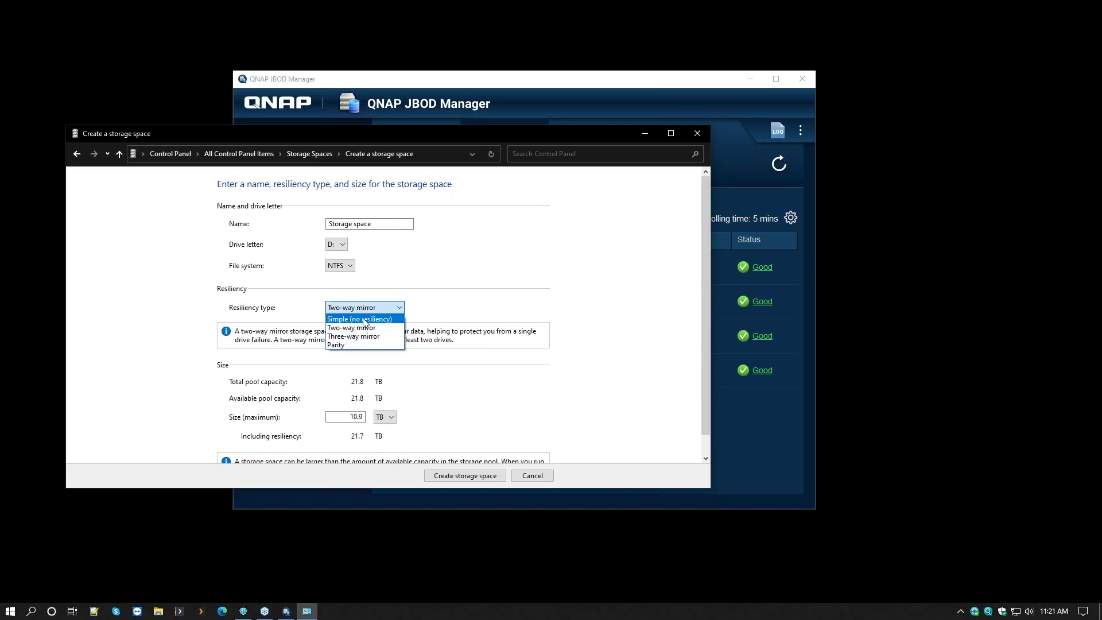
left_click(366, 320)
left_click(366, 309)
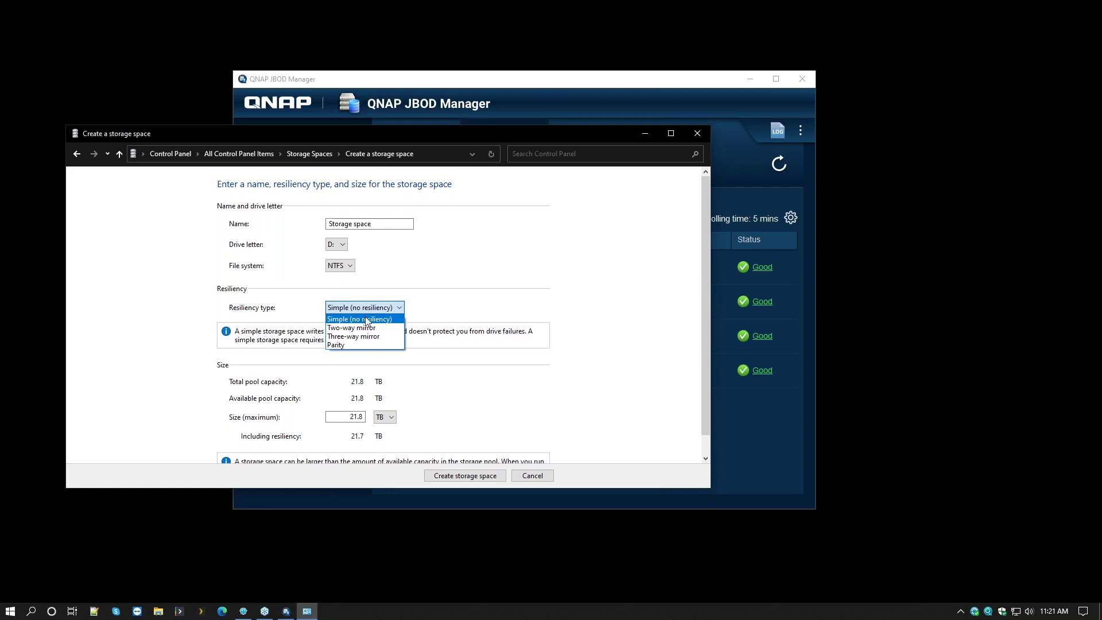
left_click(367, 328)
left_click(368, 309)
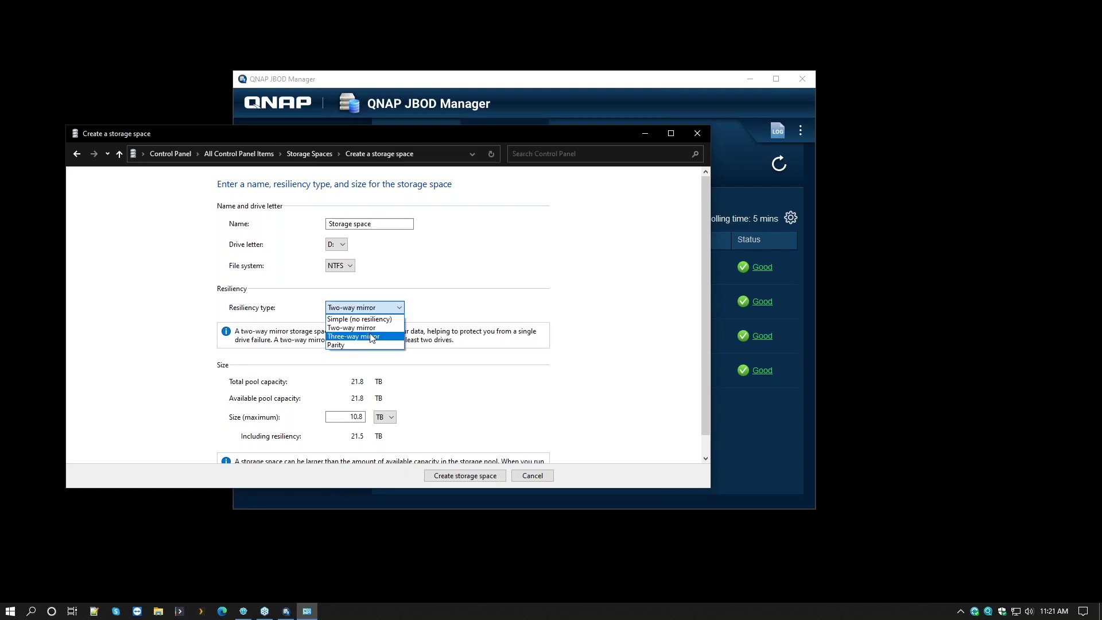
left_click(371, 337)
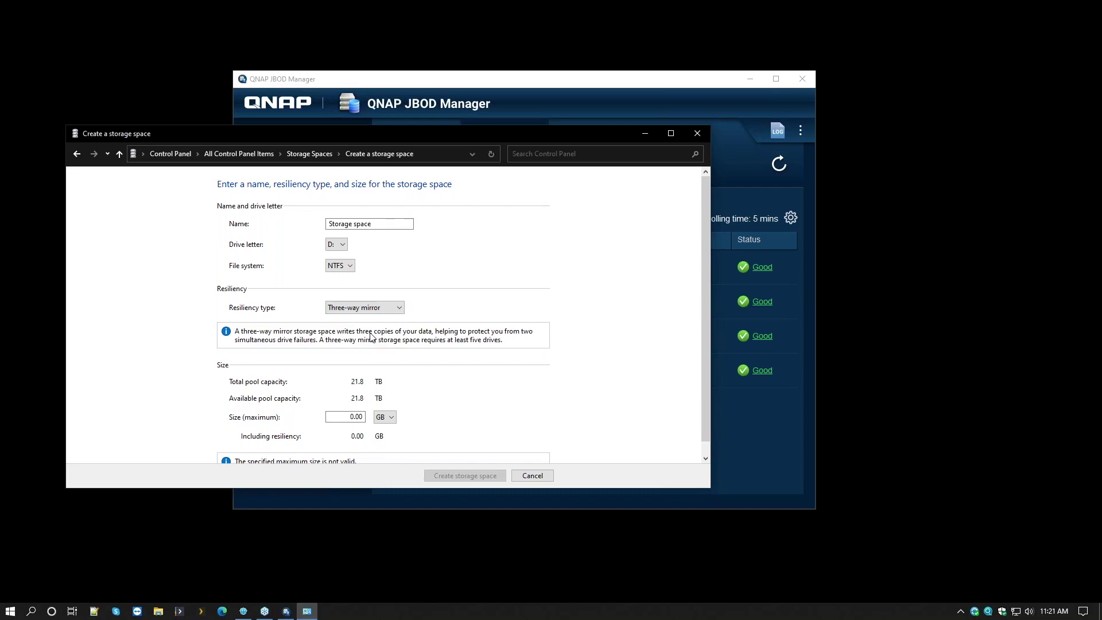
left_click(365, 308)
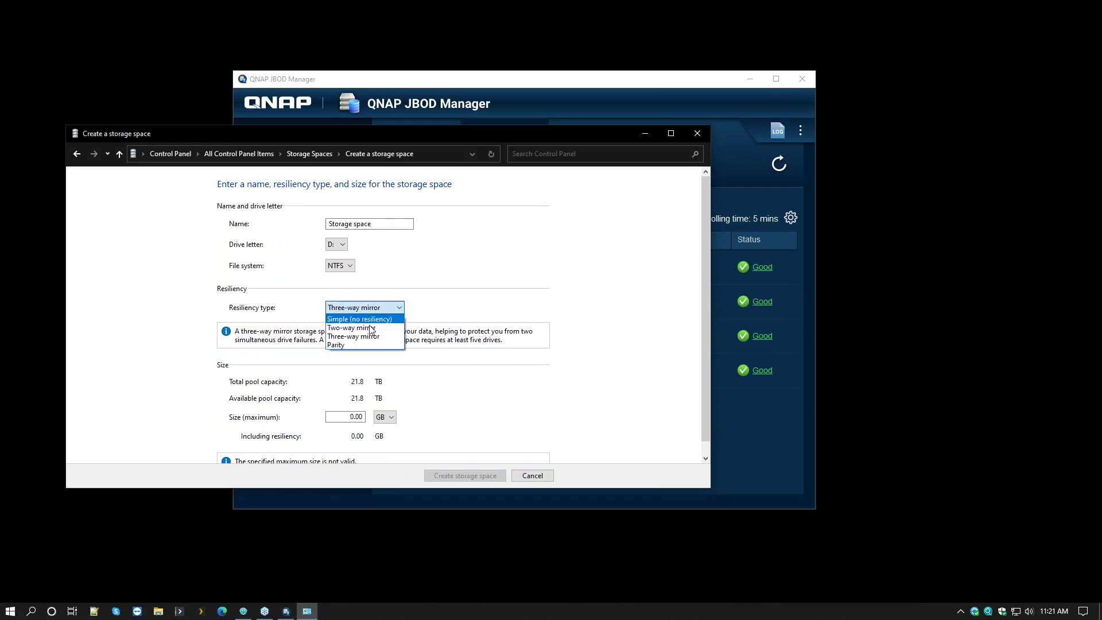
left_click(367, 346)
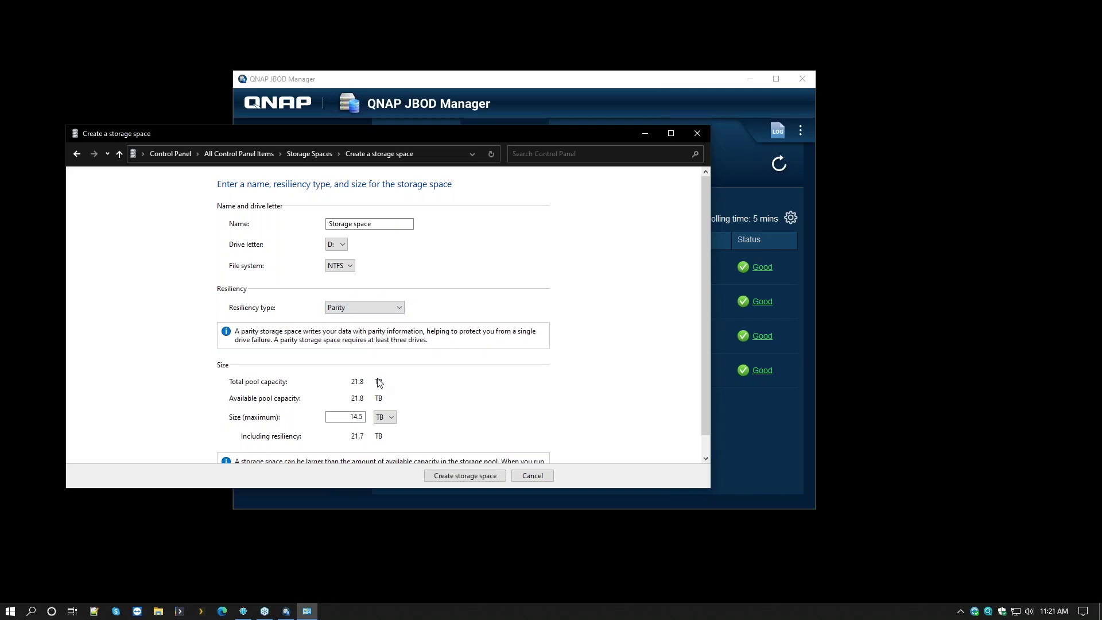
left_click(366, 308)
left_click(361, 329)
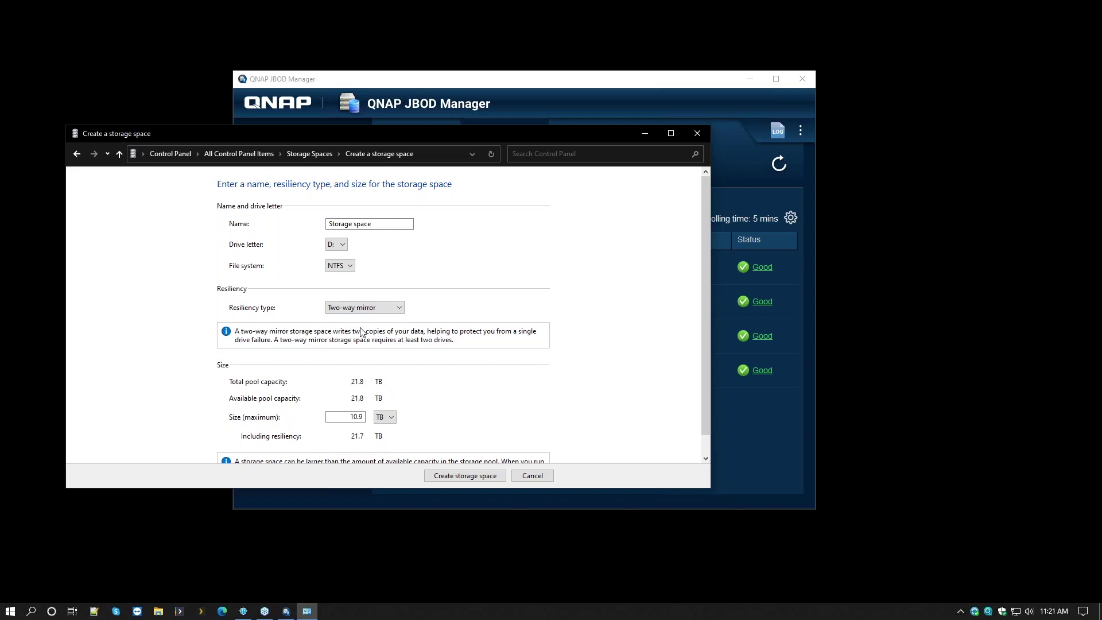
left_click(359, 308)
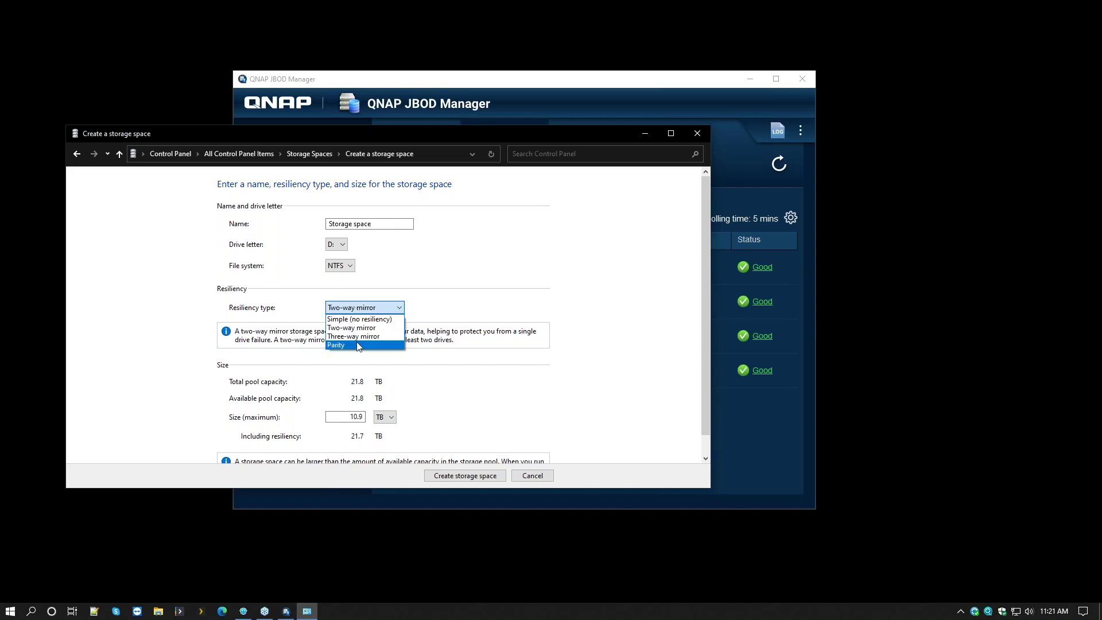
left_click(290, 352)
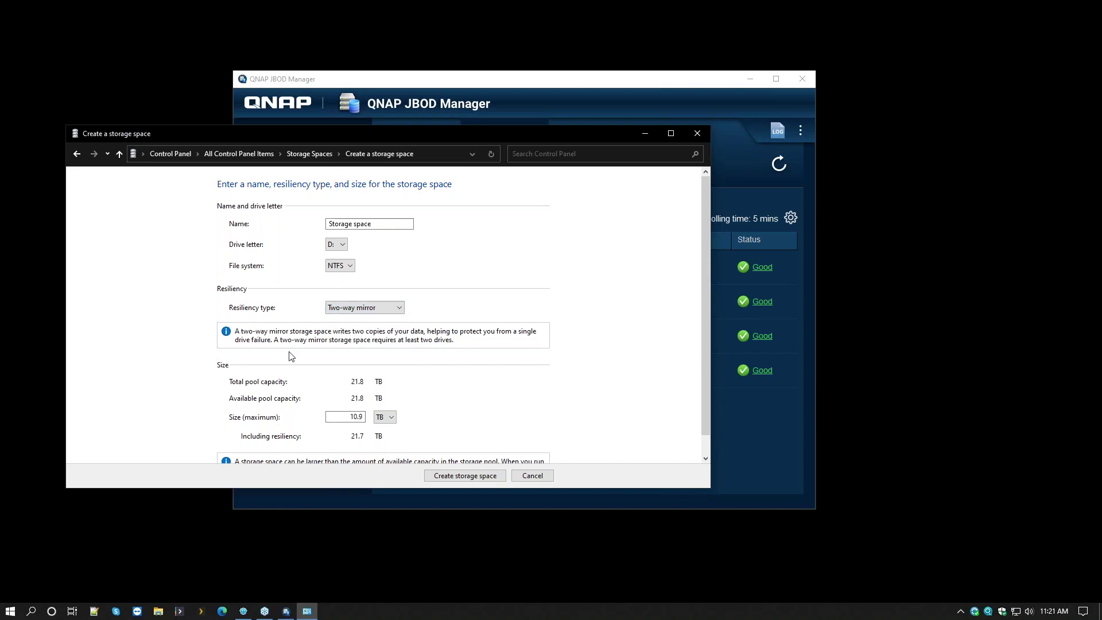
Set the storage space's resiliency type to Parity, keep NTFS as its file system, and assign drive letter F:
left_click(359, 309)
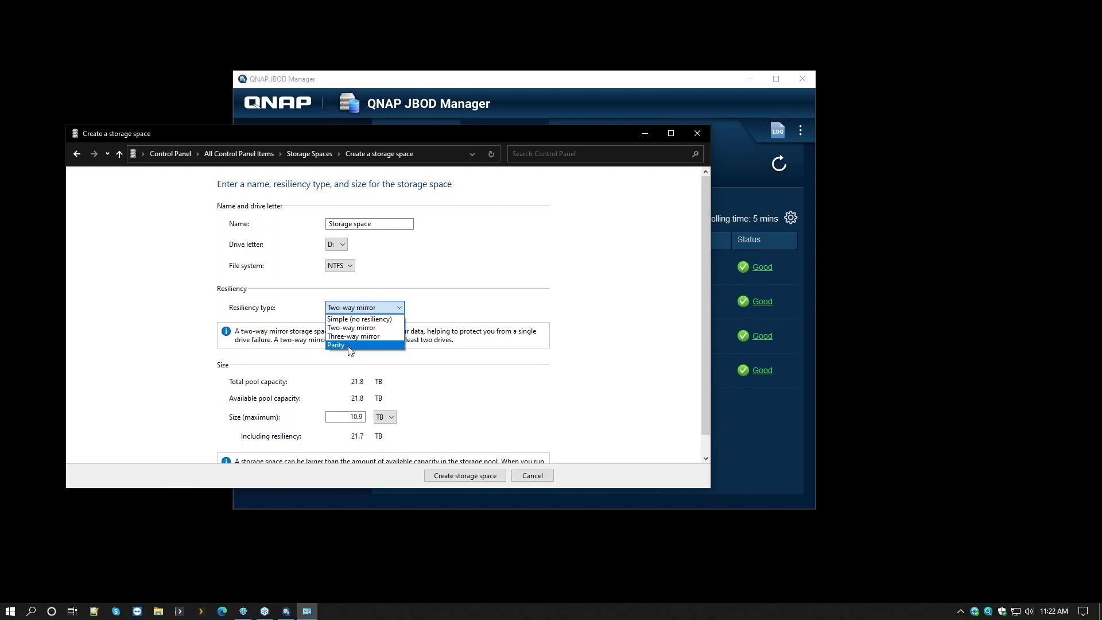
left_click(350, 345)
left_click(348, 270)
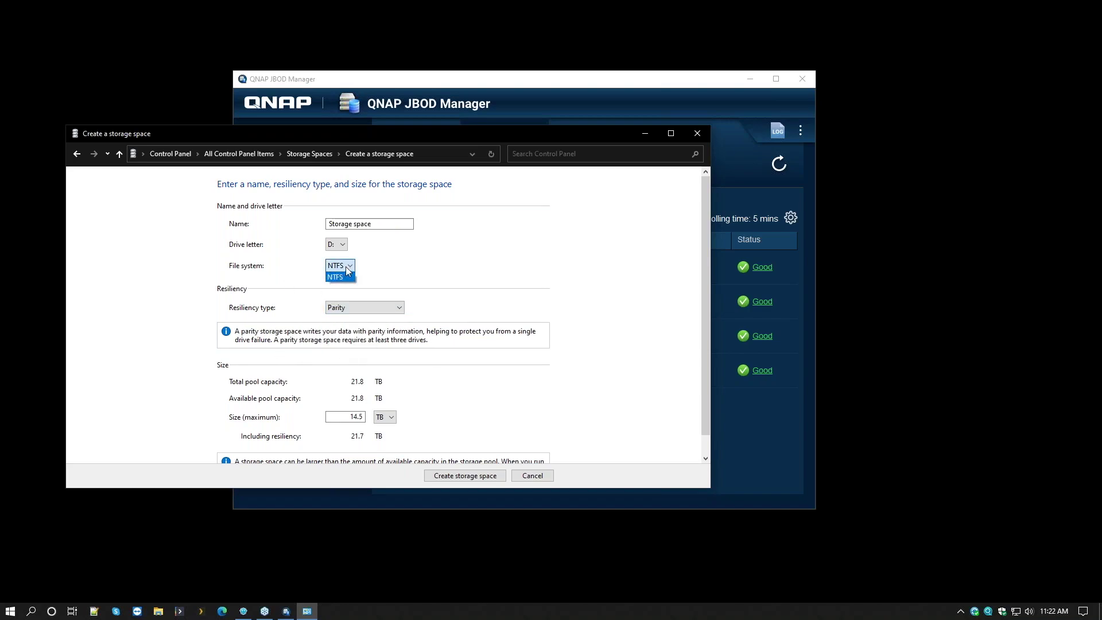
left_click(348, 271)
left_click(342, 244)
left_click(344, 246)
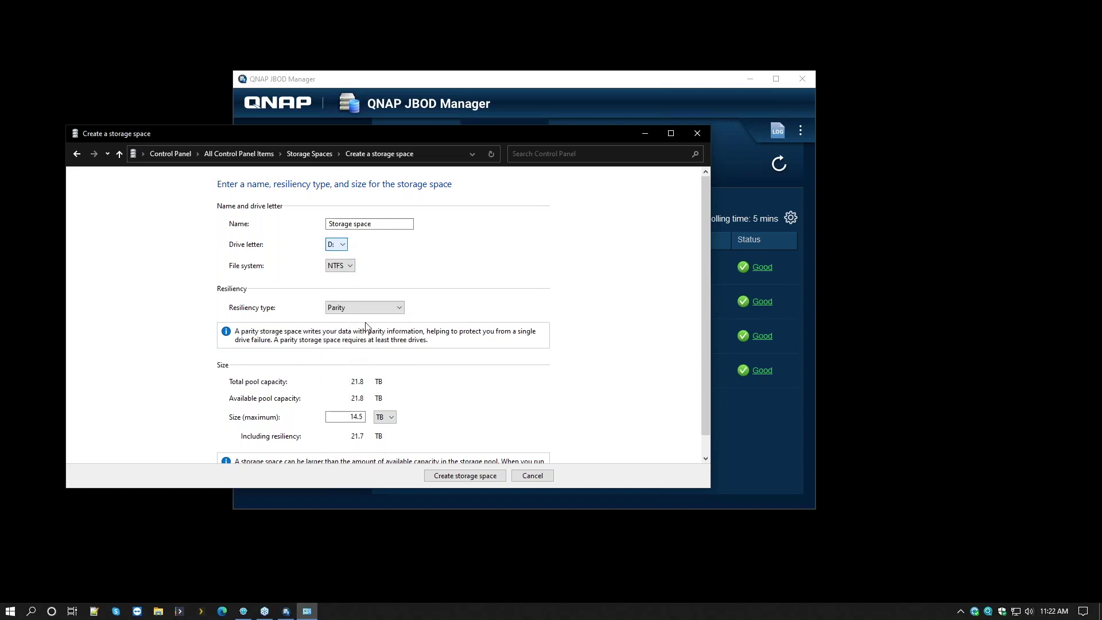
key("Down")
Set the storage space's maximum size to 21.8 TB and create it
left_click_drag(329, 417, 424, 421)
type("21.8")
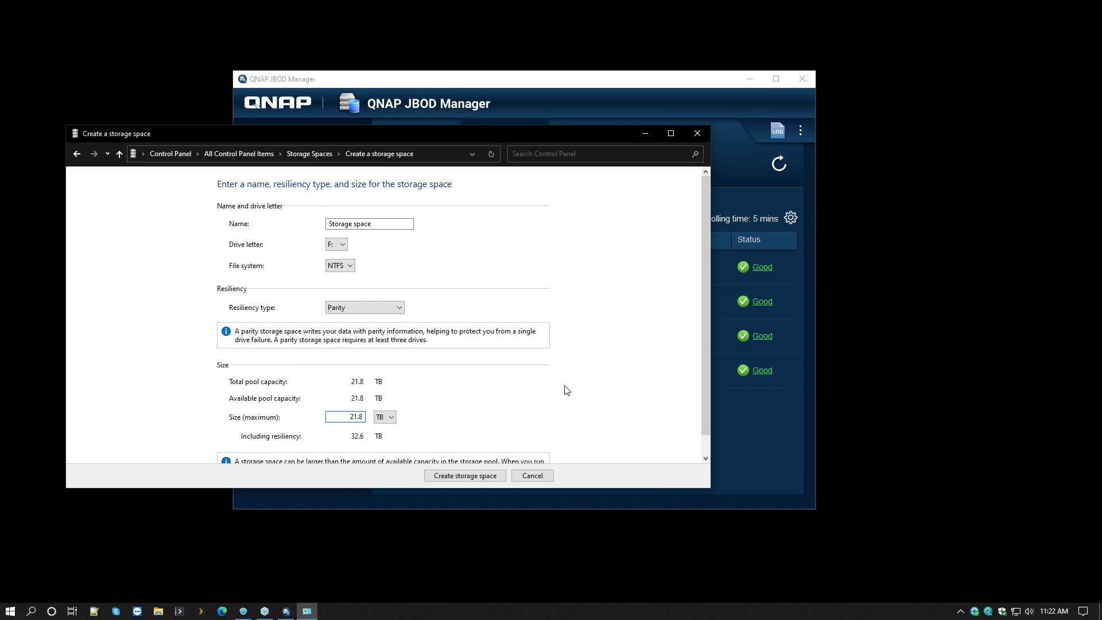
scroll(613, 386, "down", 1)
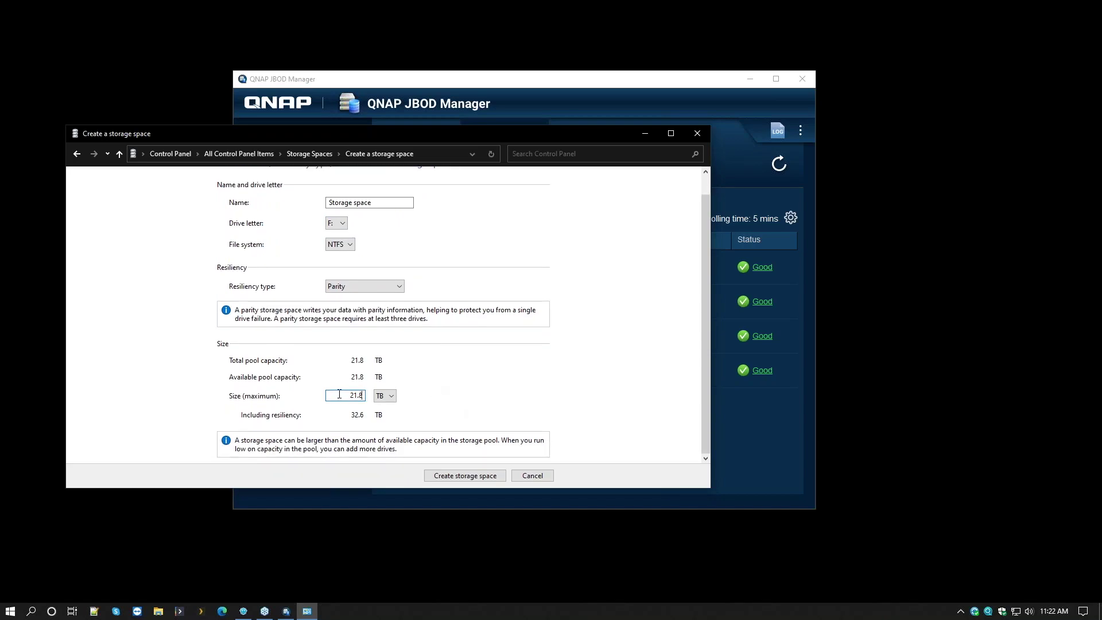
left_click(449, 476)
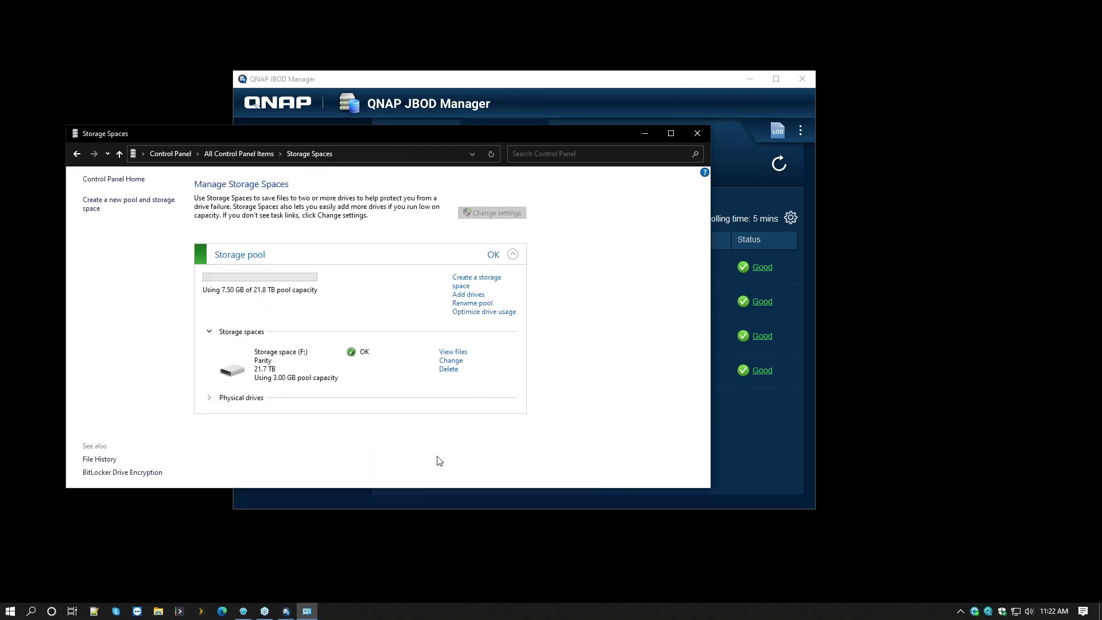
Move the Storage Spaces window over JBOD Manager and open File Explorer
left_click_drag(334, 135, 430, 124)
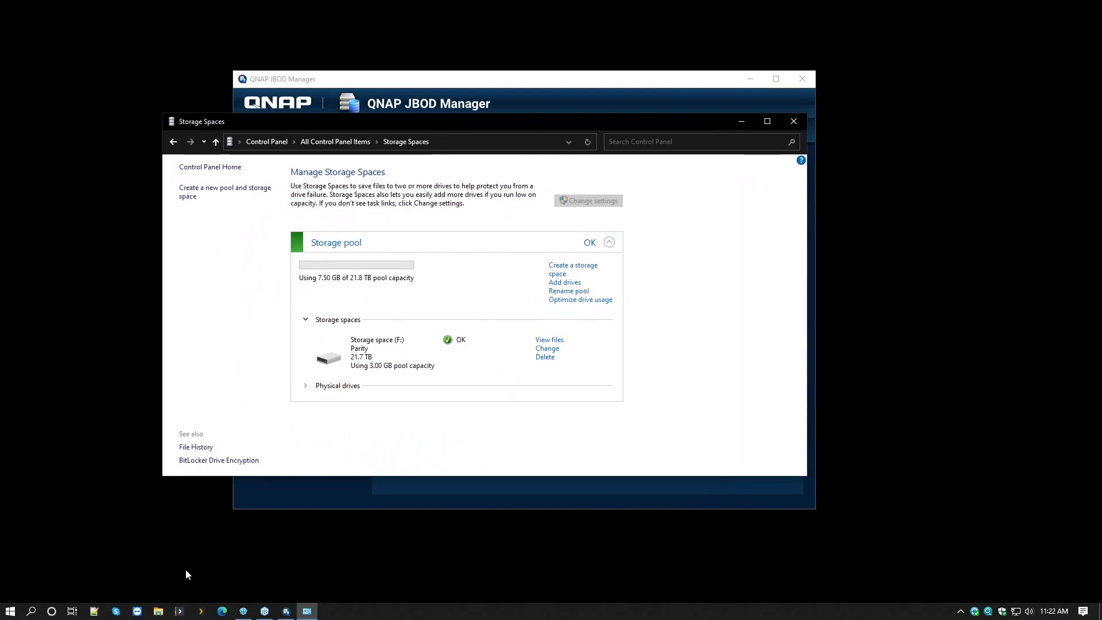
left_click(159, 610)
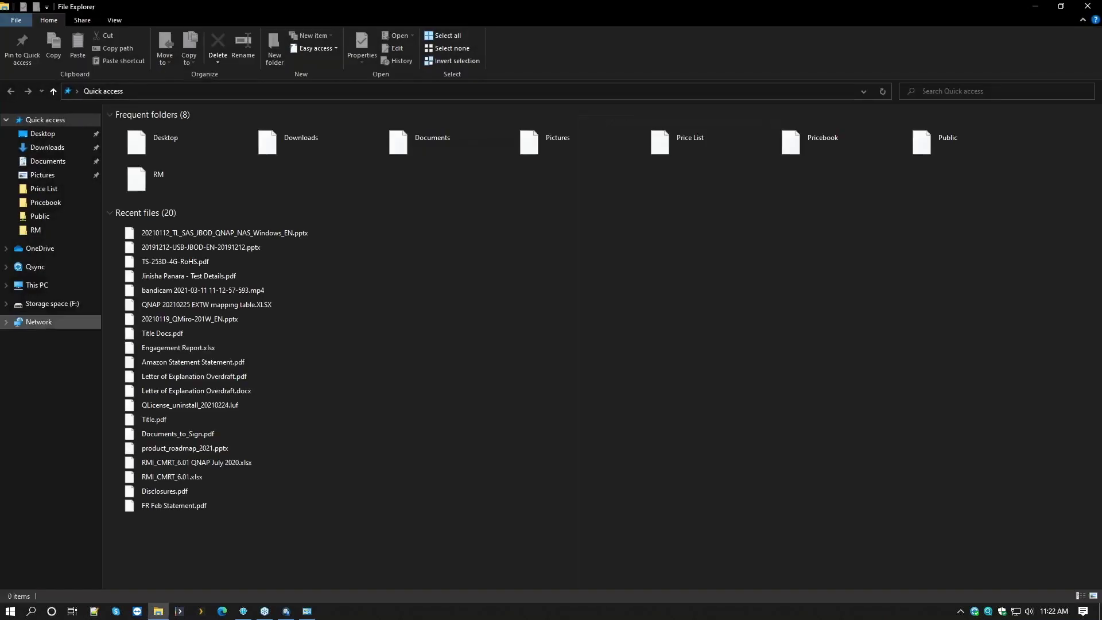
Open the Storage space (F:) drive from This PC to check its contents, and return to This PC
left_click(40, 286)
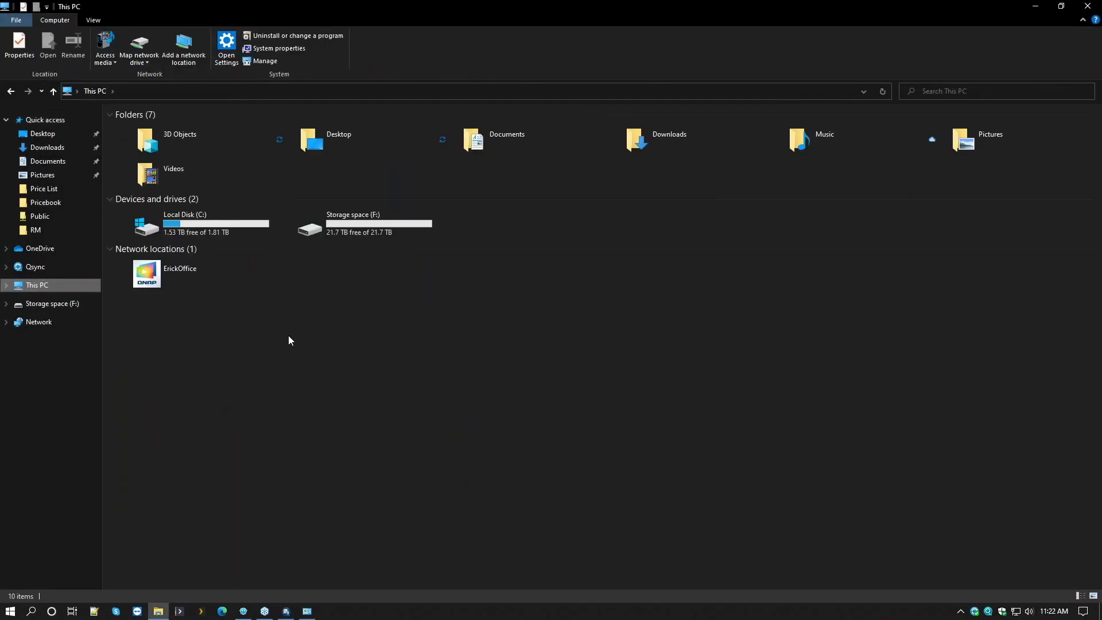
left_click(367, 222)
double_click(366, 221)
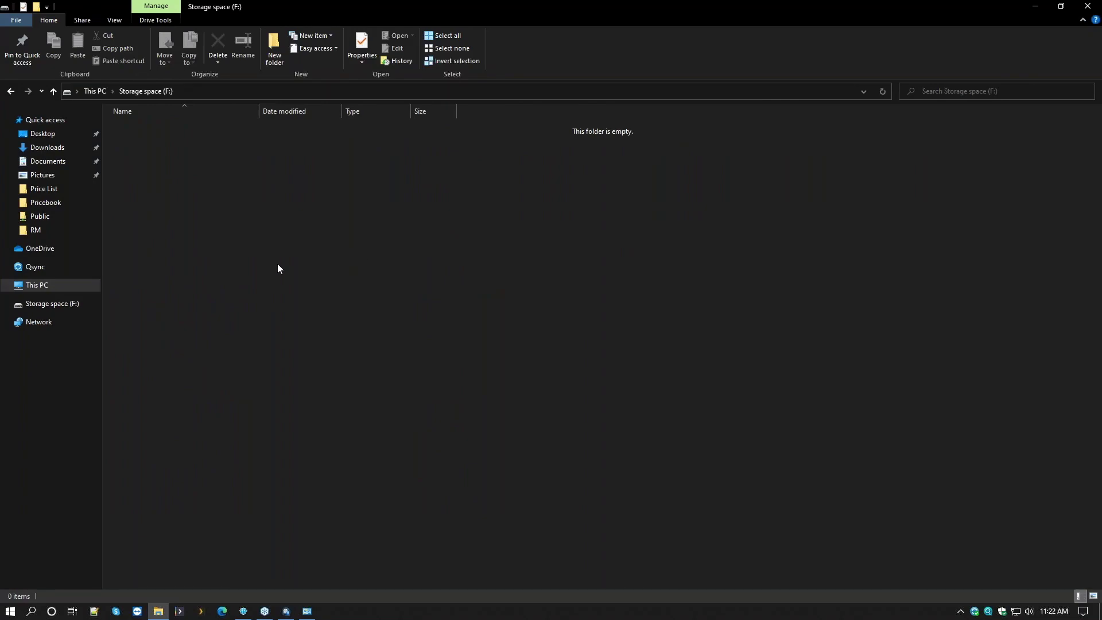
left_click(62, 284)
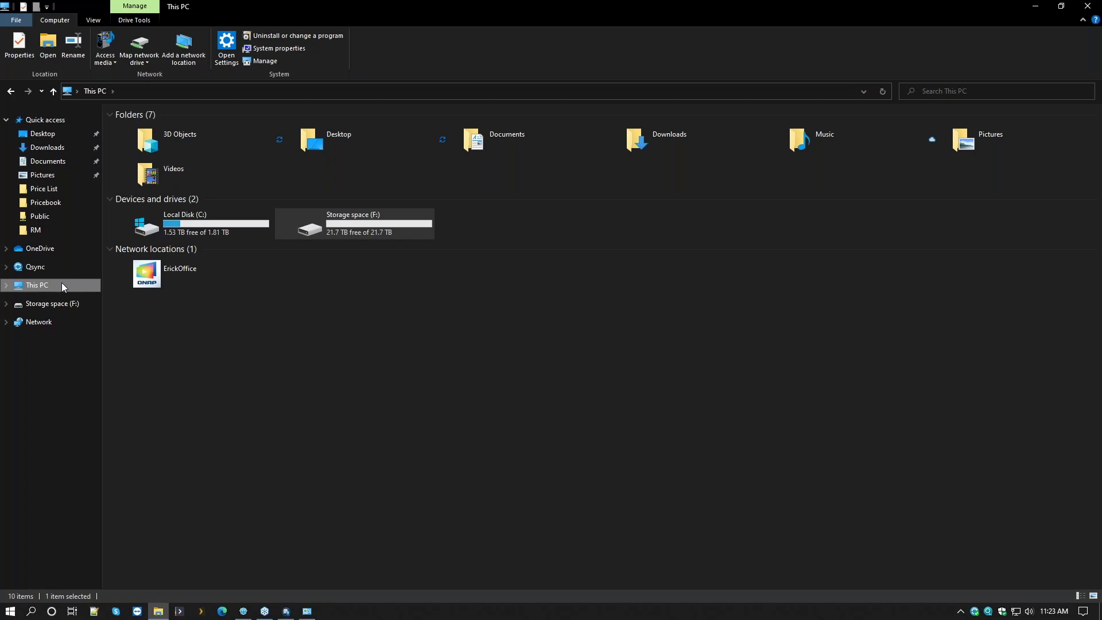
Compare the enclosure's installed disks in QNAP JBOD Manager with the F: drive's capacity in This PC, and close File Explorer
left_click(286, 611)
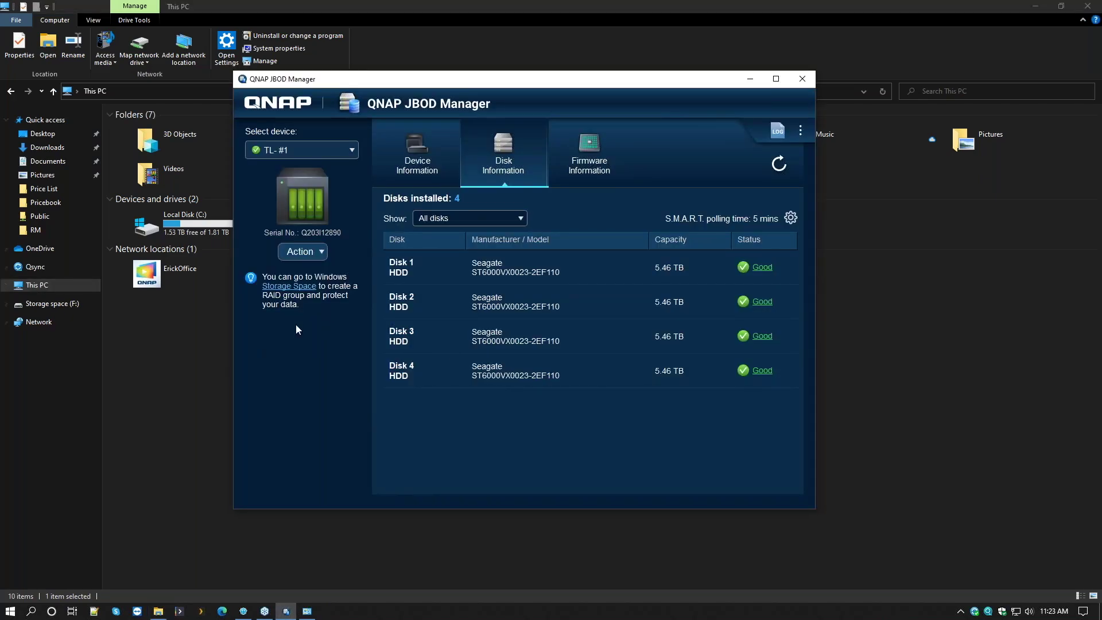
left_click(164, 419)
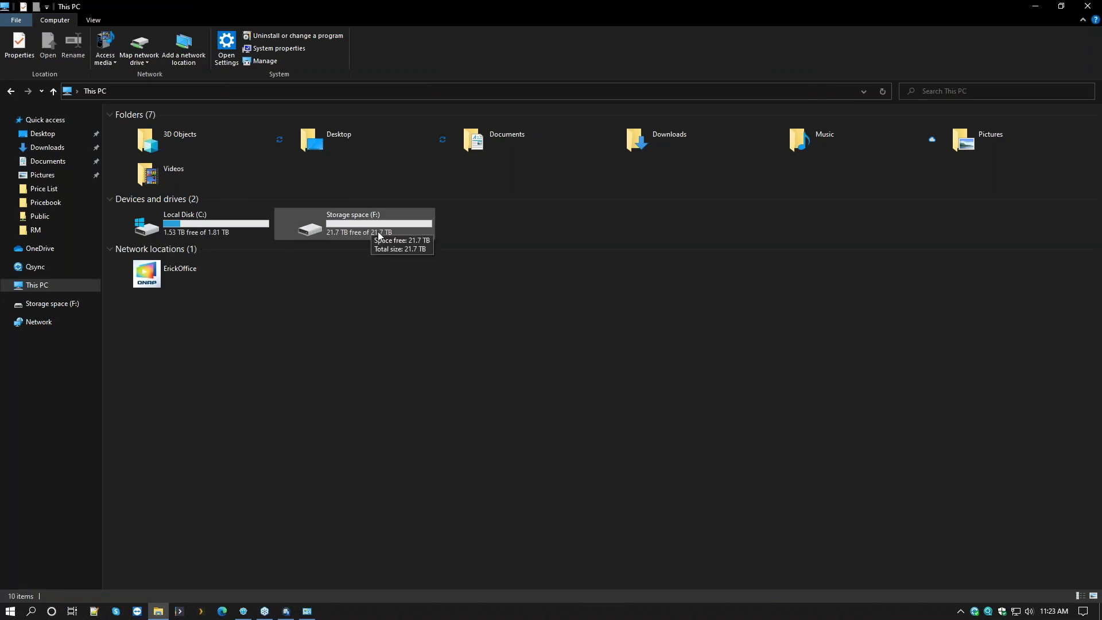
left_click(1085, 6)
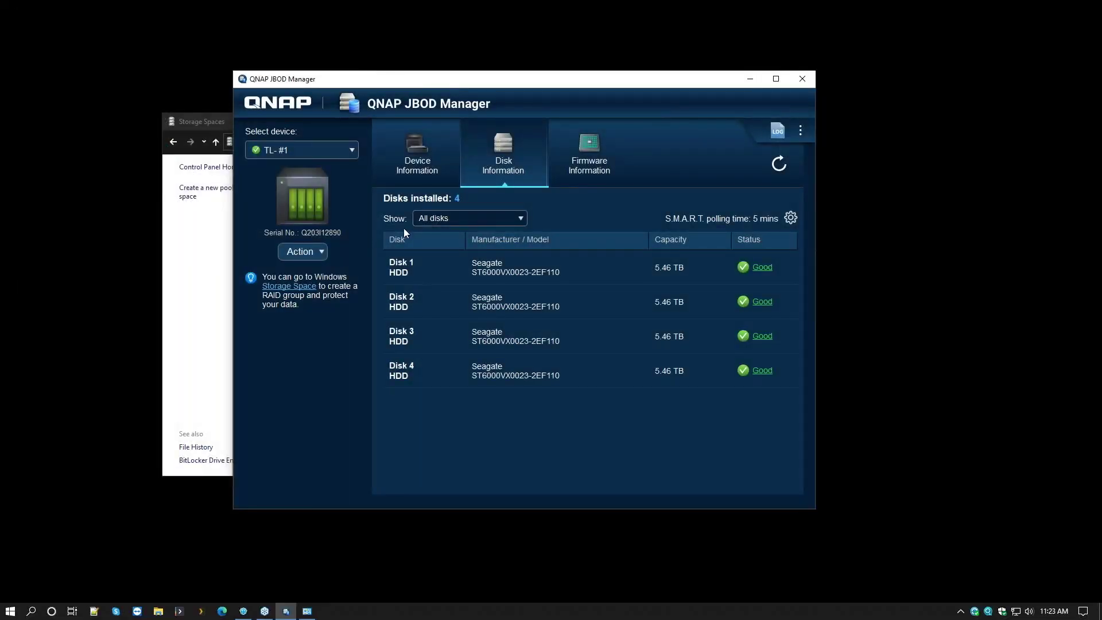